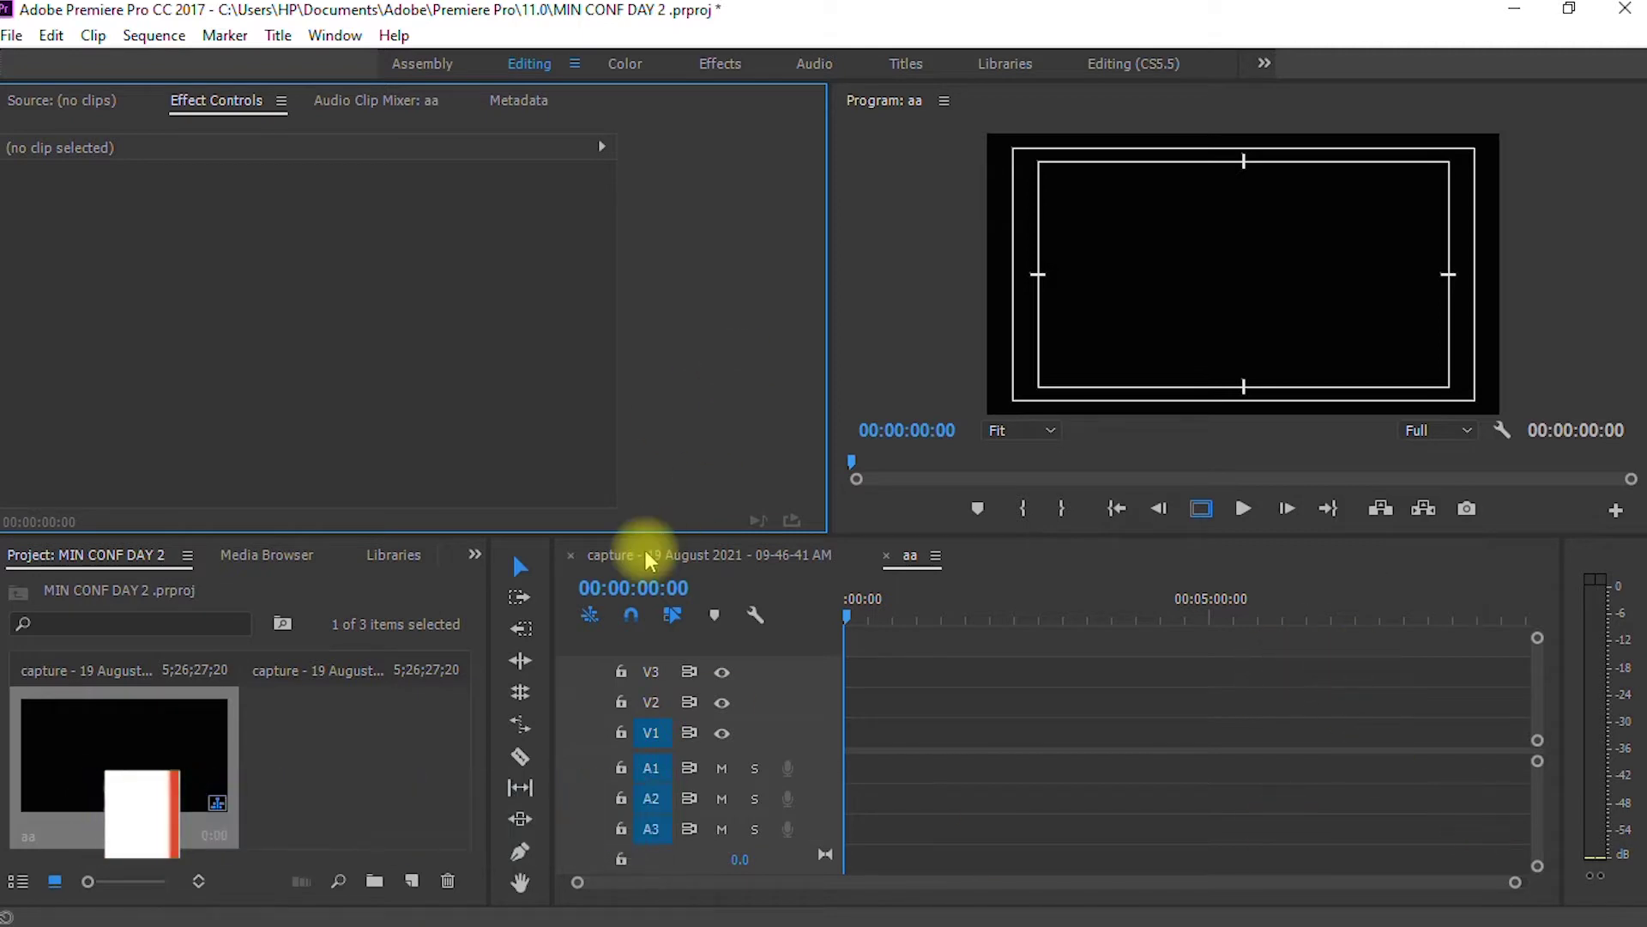
Step: Start a new project named "Video to audio converter"
{"action": "left_click", "coordinate": [206, 181]}
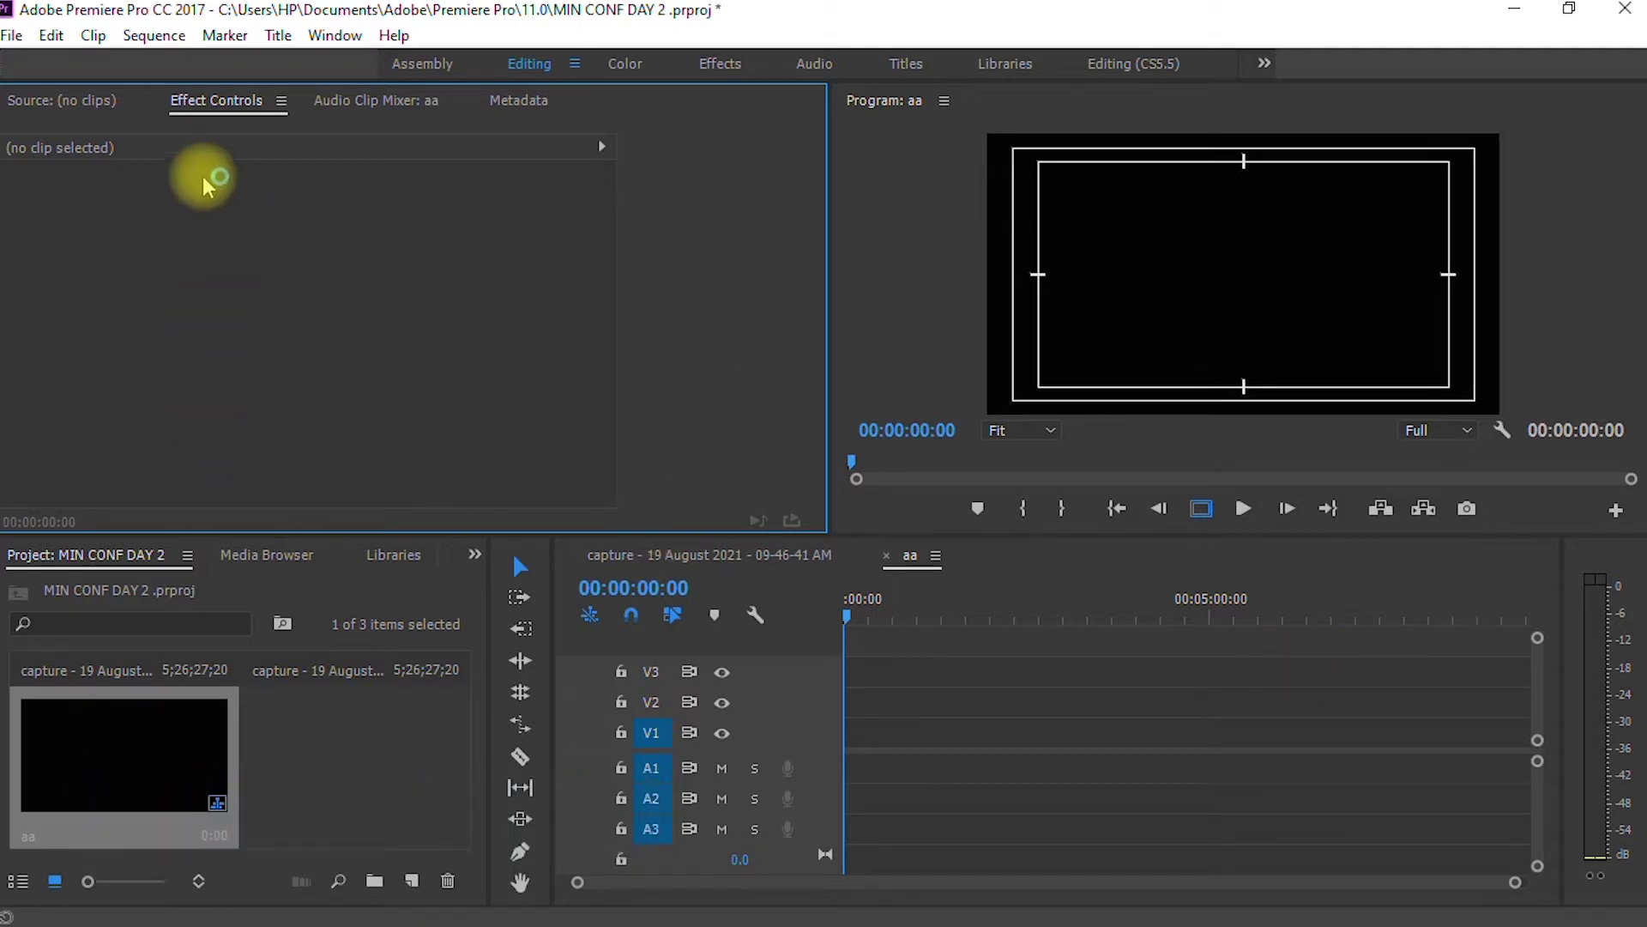
{"action": "left_click", "coordinate": [15, 41]}
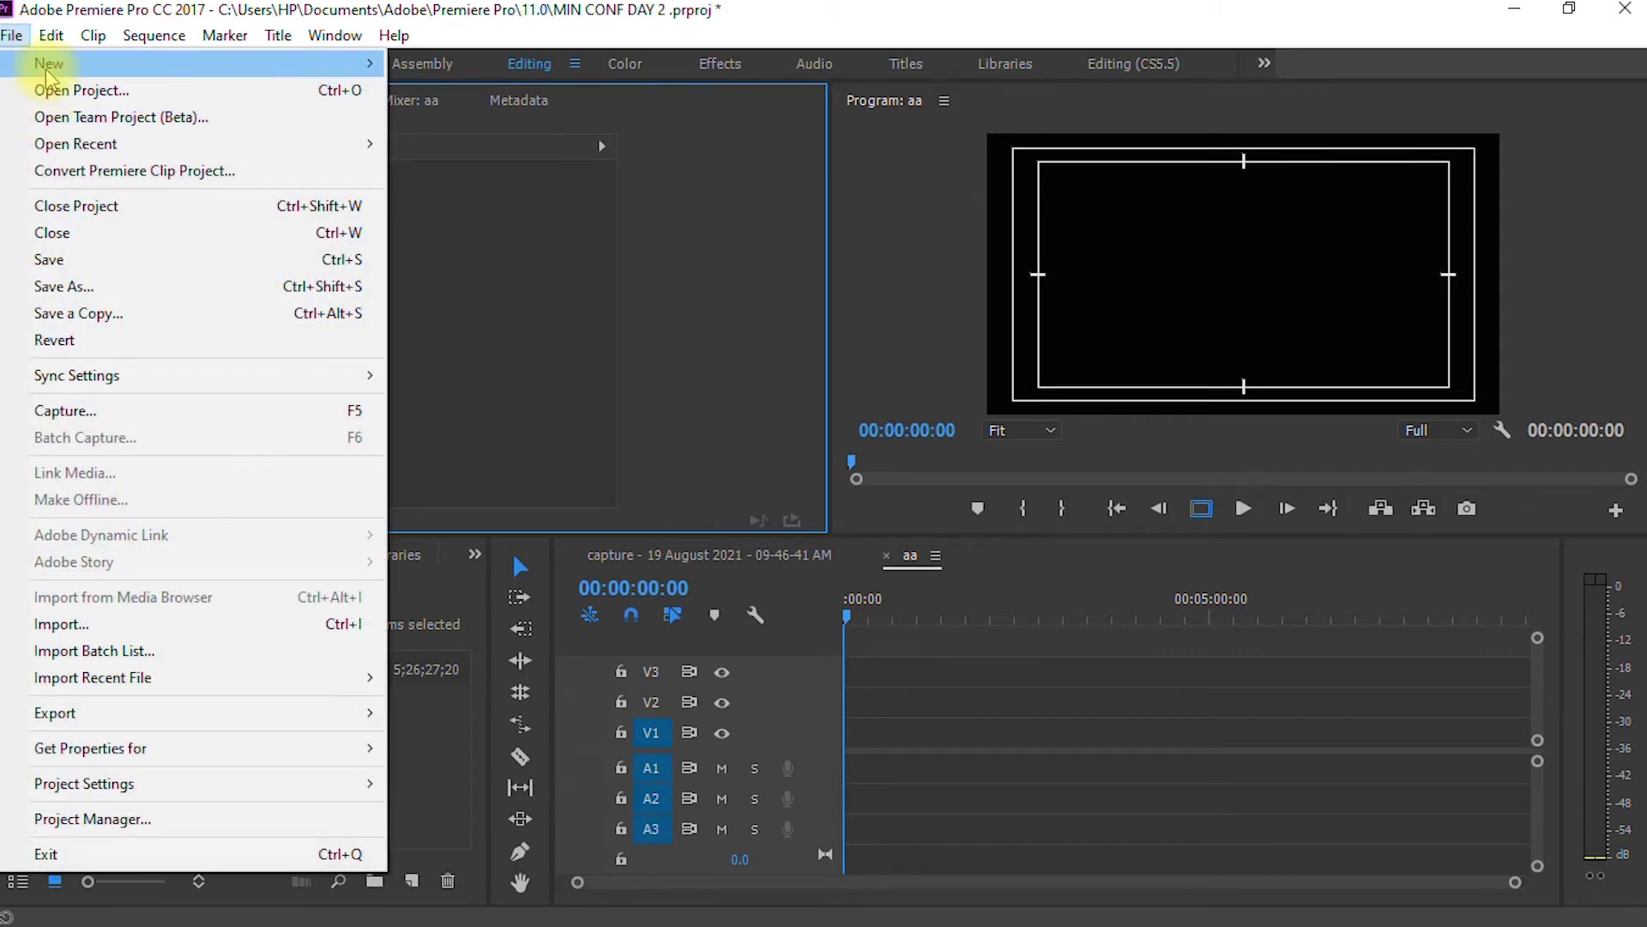
{"action": "mouse_move", "coordinate": [49, 63]}
{"action": "left_click", "coordinate": [443, 62]}
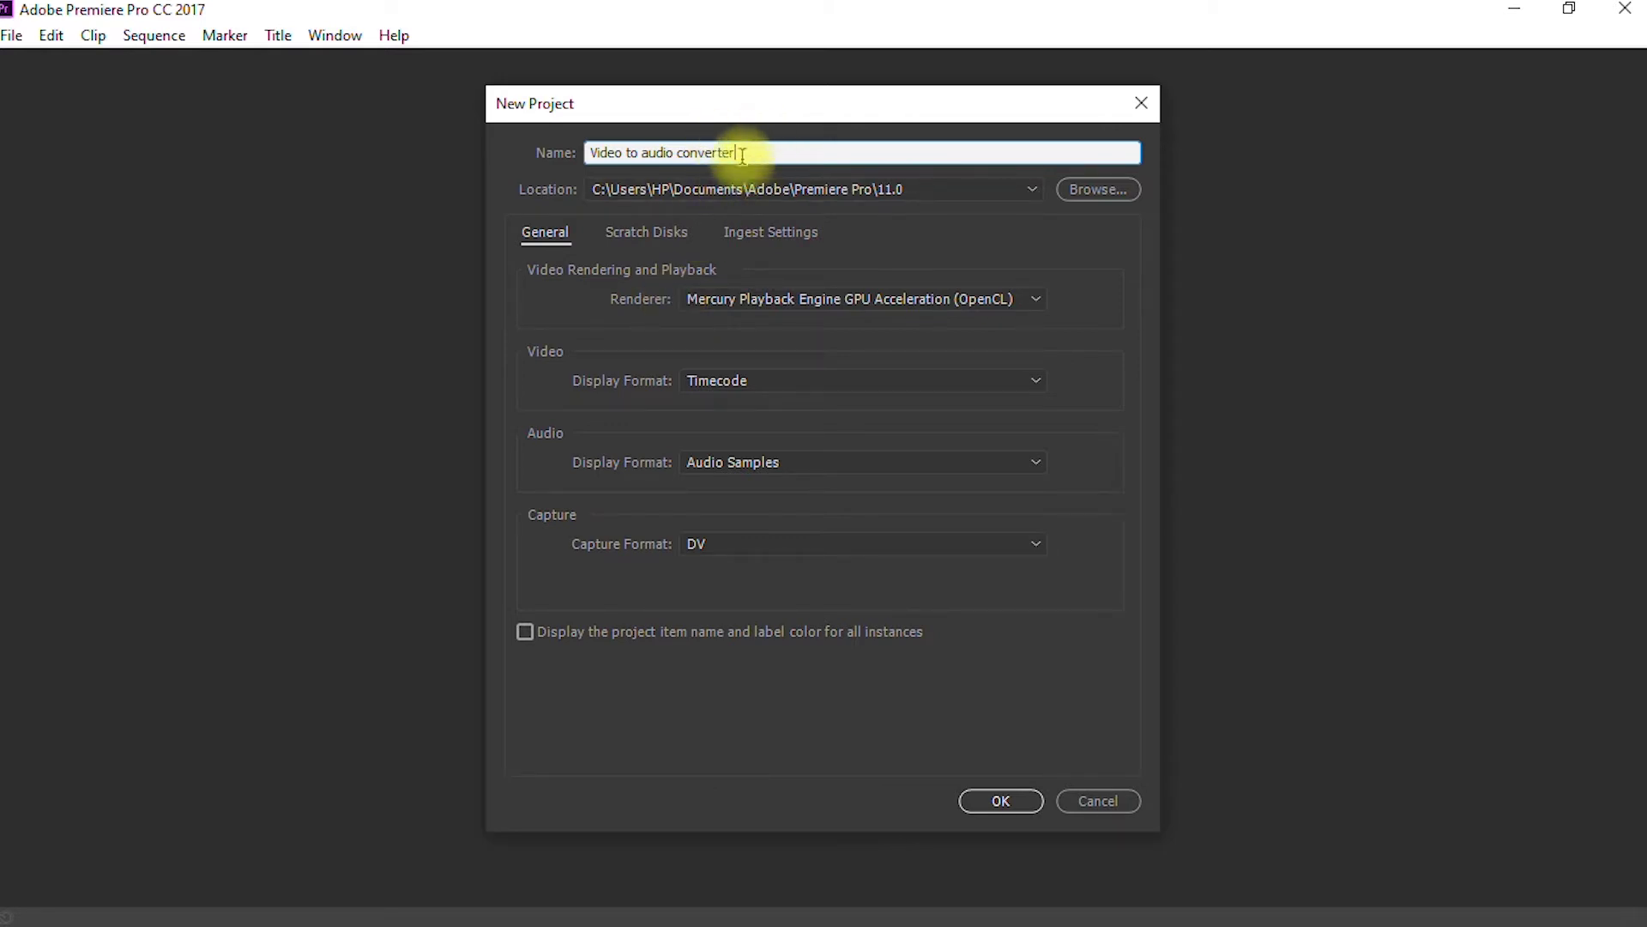
{"action": "left_click_drag", "start_coordinate": [757, 148], "coordinate": [574, 153]}
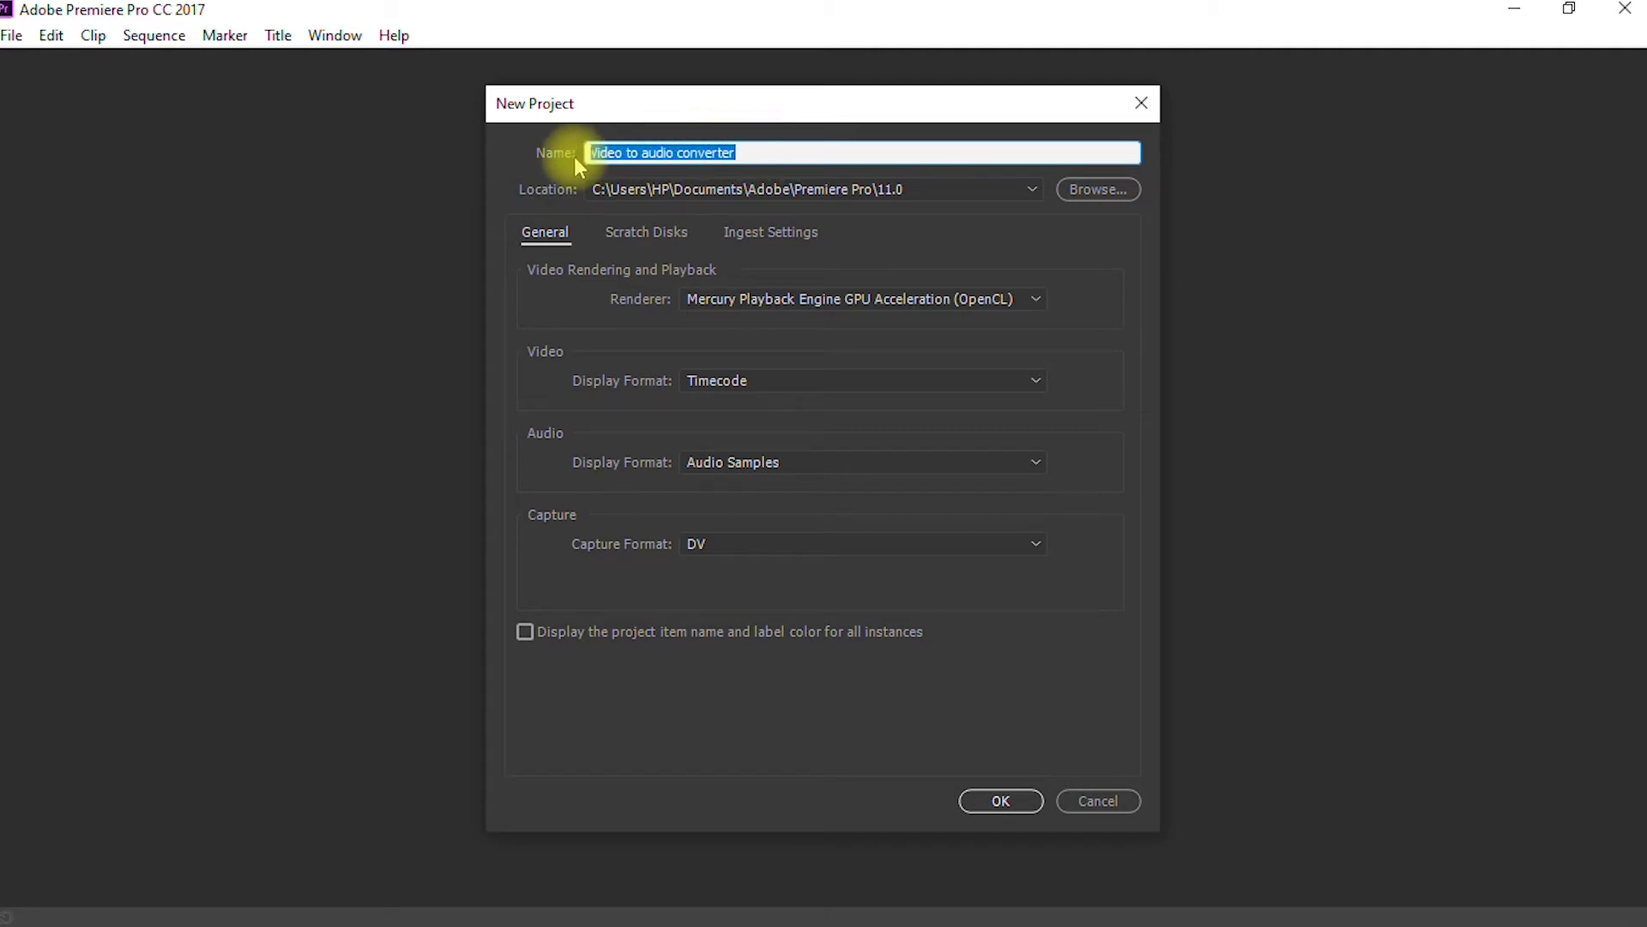
{"action": "left_click", "coordinate": [749, 150]}
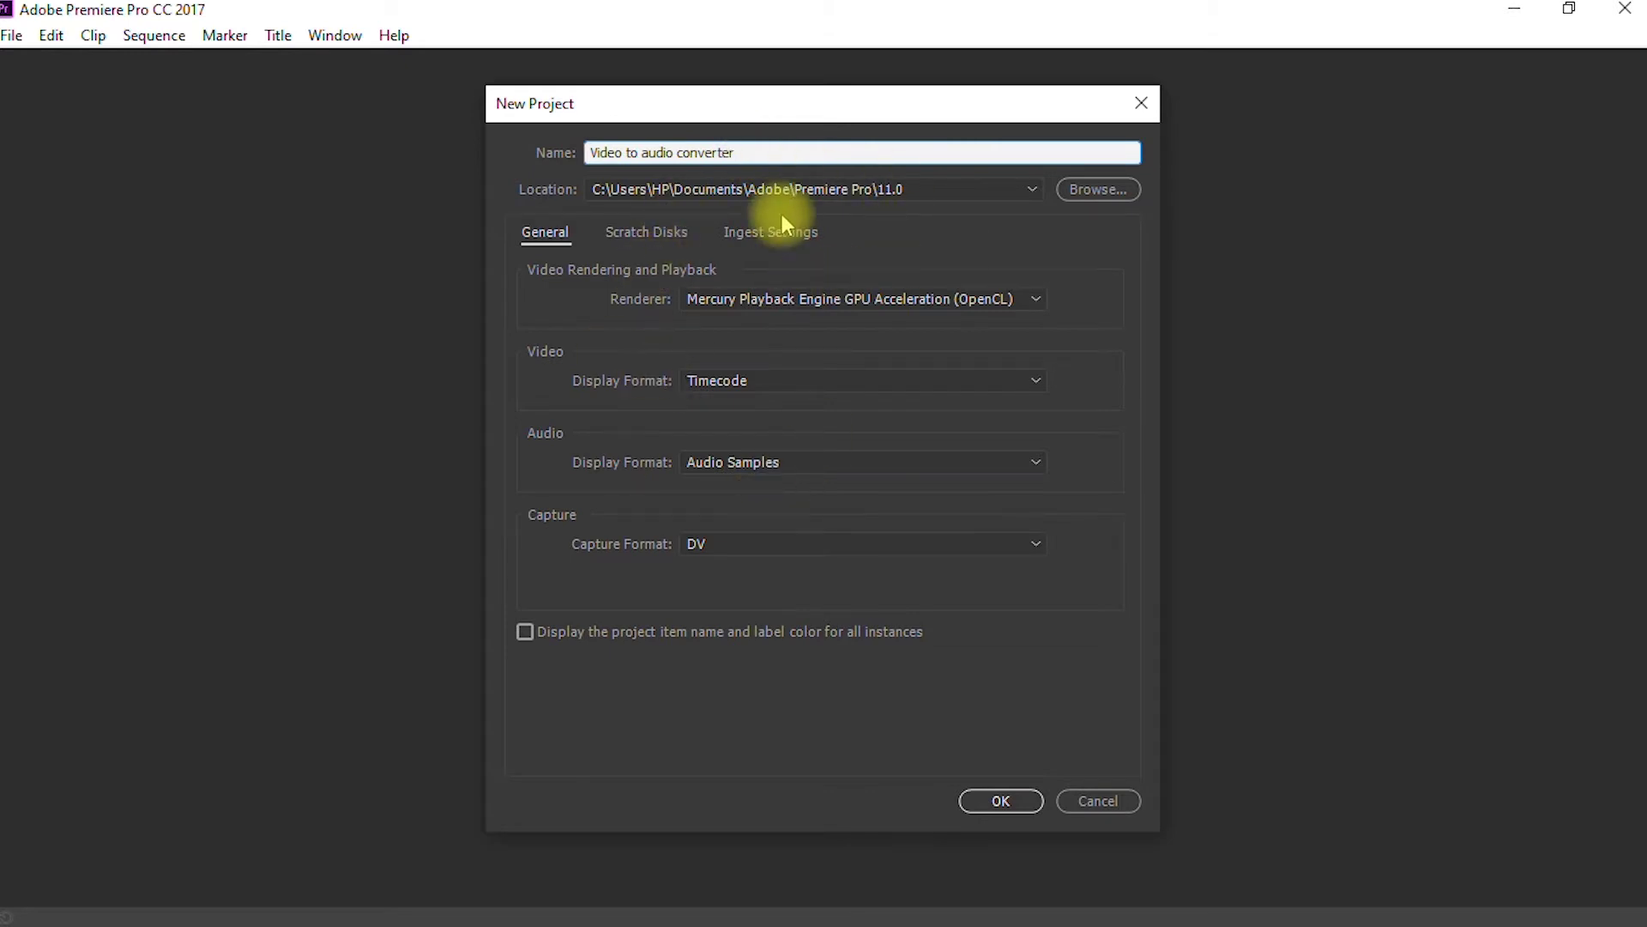
Step: Set the renderer to Mercury Playback Engine GPU Acceleration (OpenCL) and create the project
{"action": "left_click", "coordinate": [832, 305]}
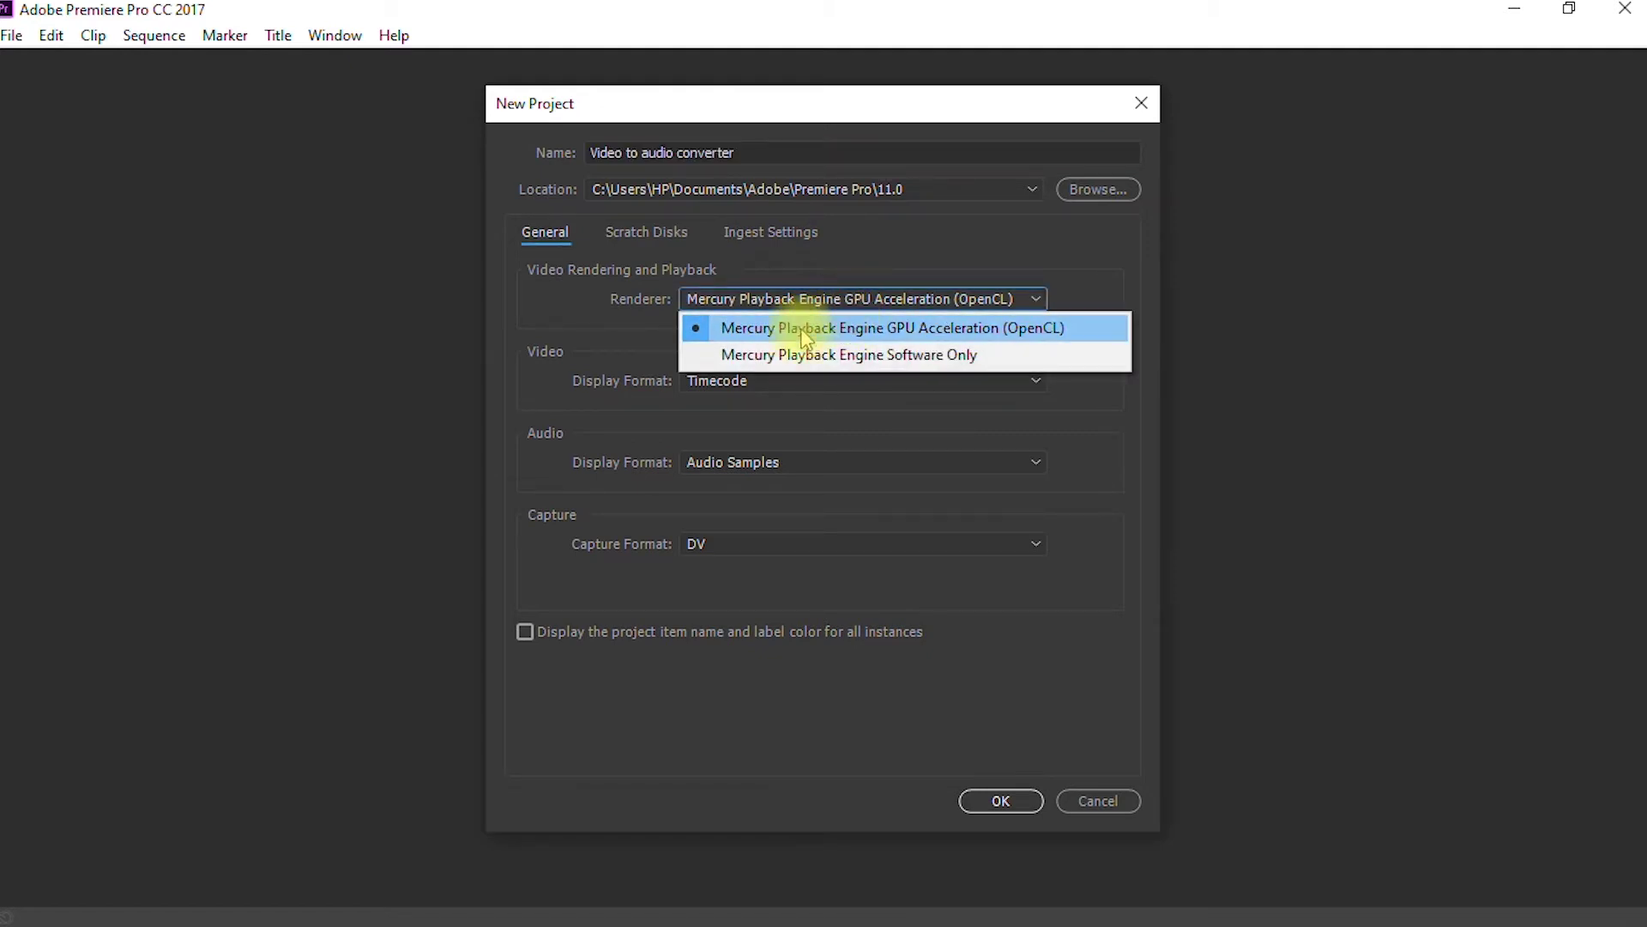
{"action": "left_click", "coordinate": [846, 355]}
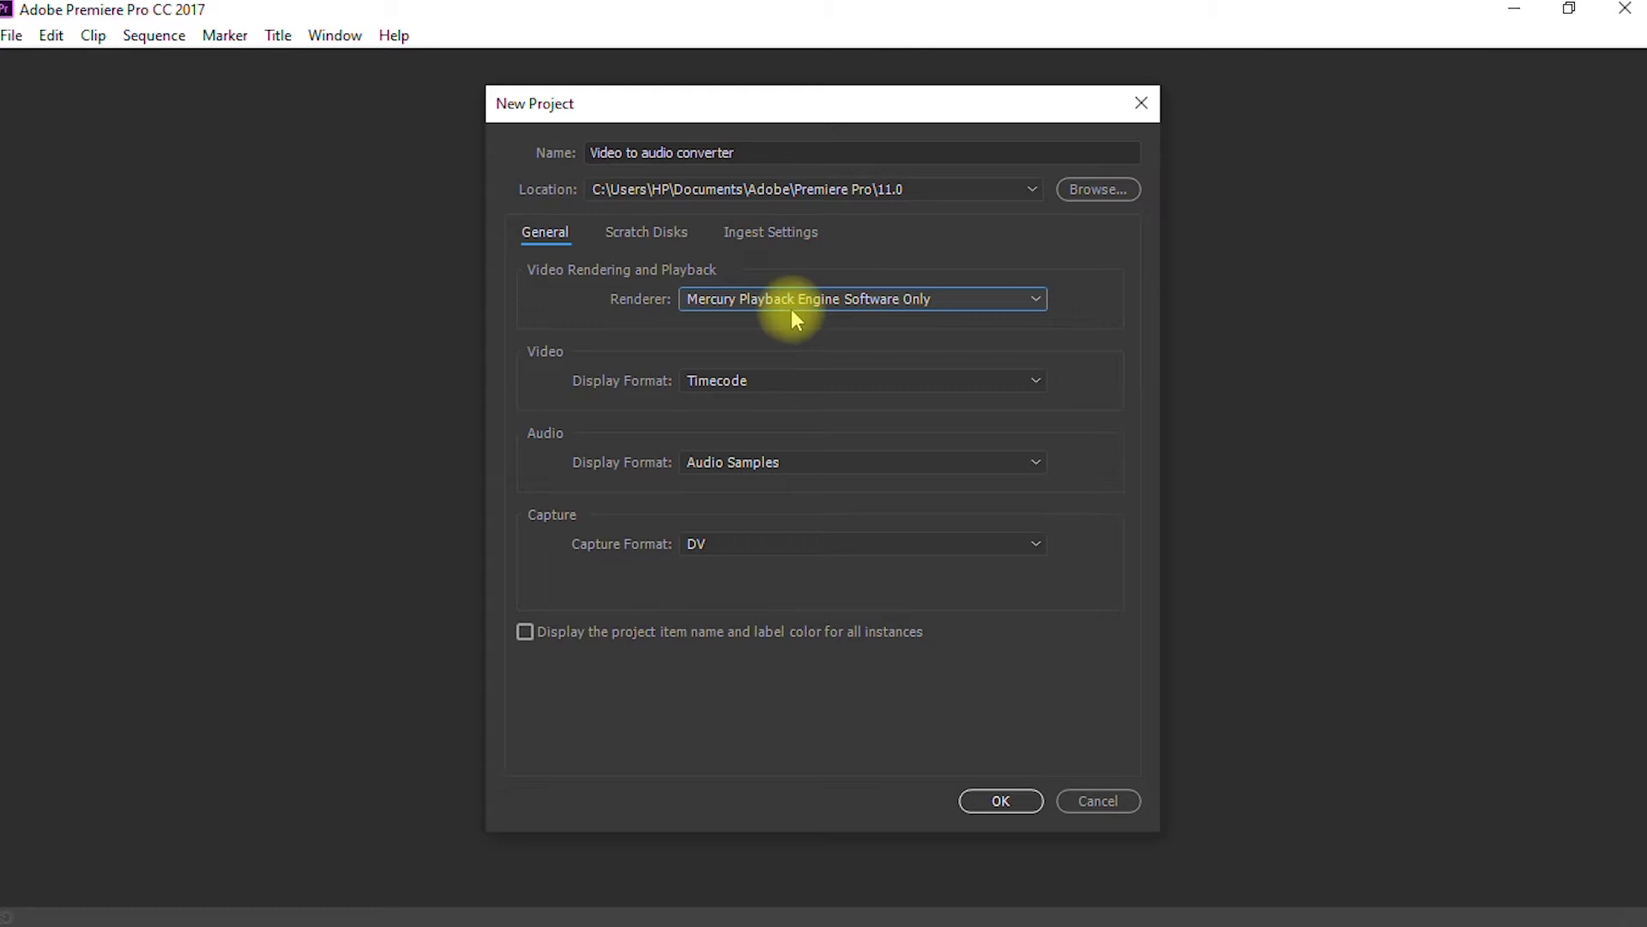
{"action": "left_click", "coordinate": [791, 308]}
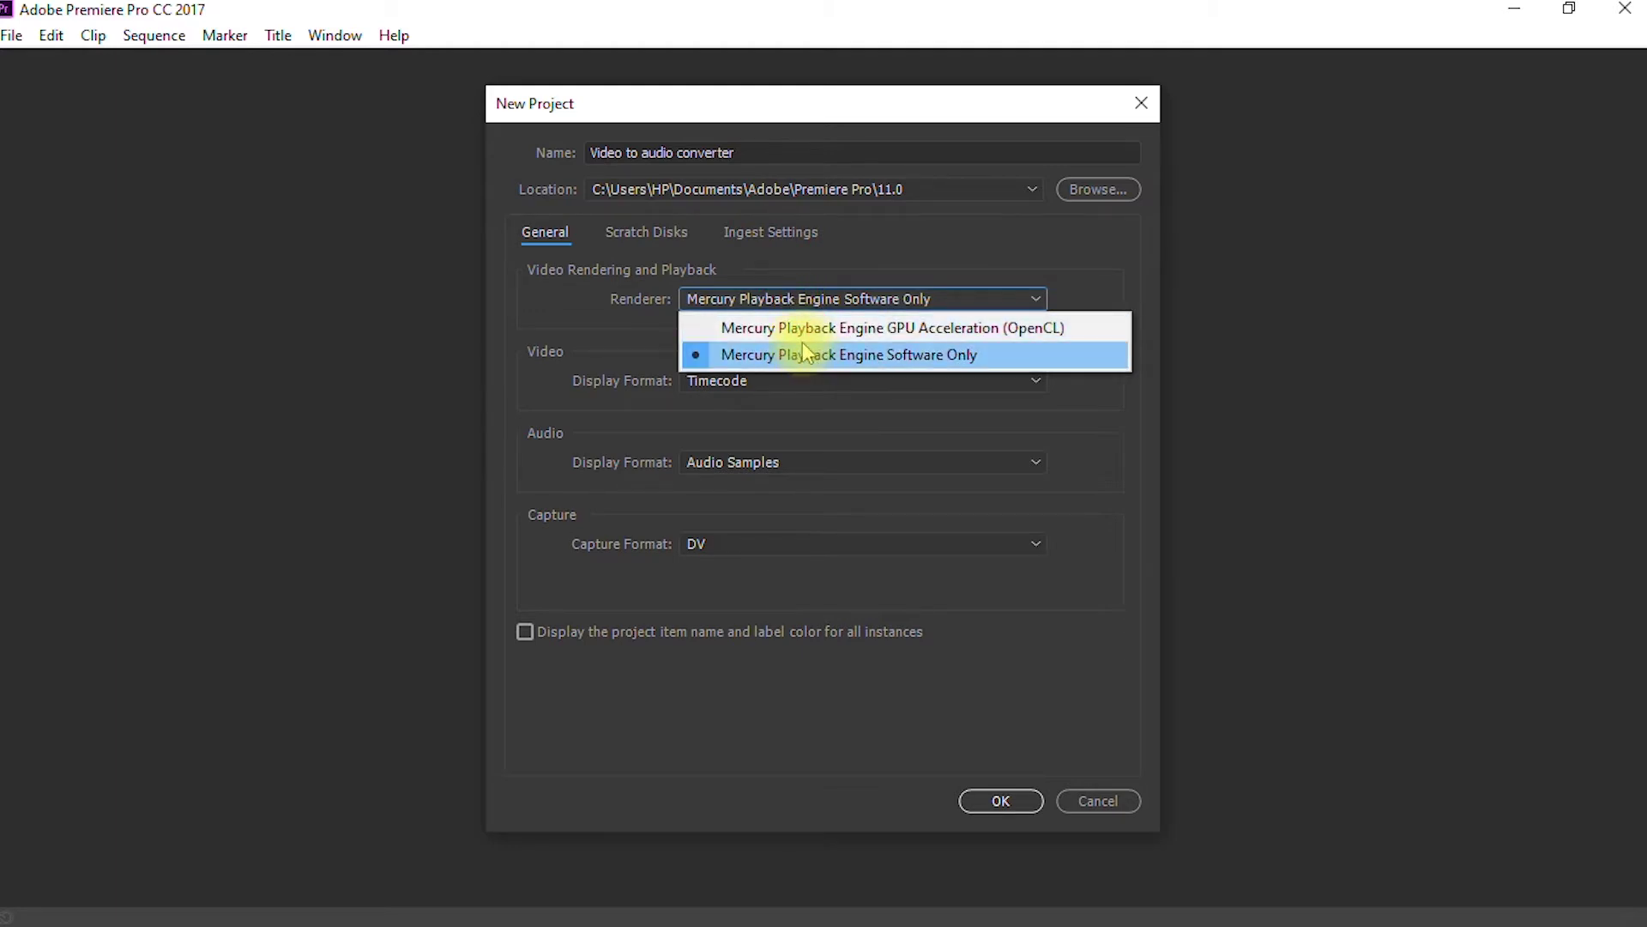
{"action": "left_click", "coordinate": [811, 329]}
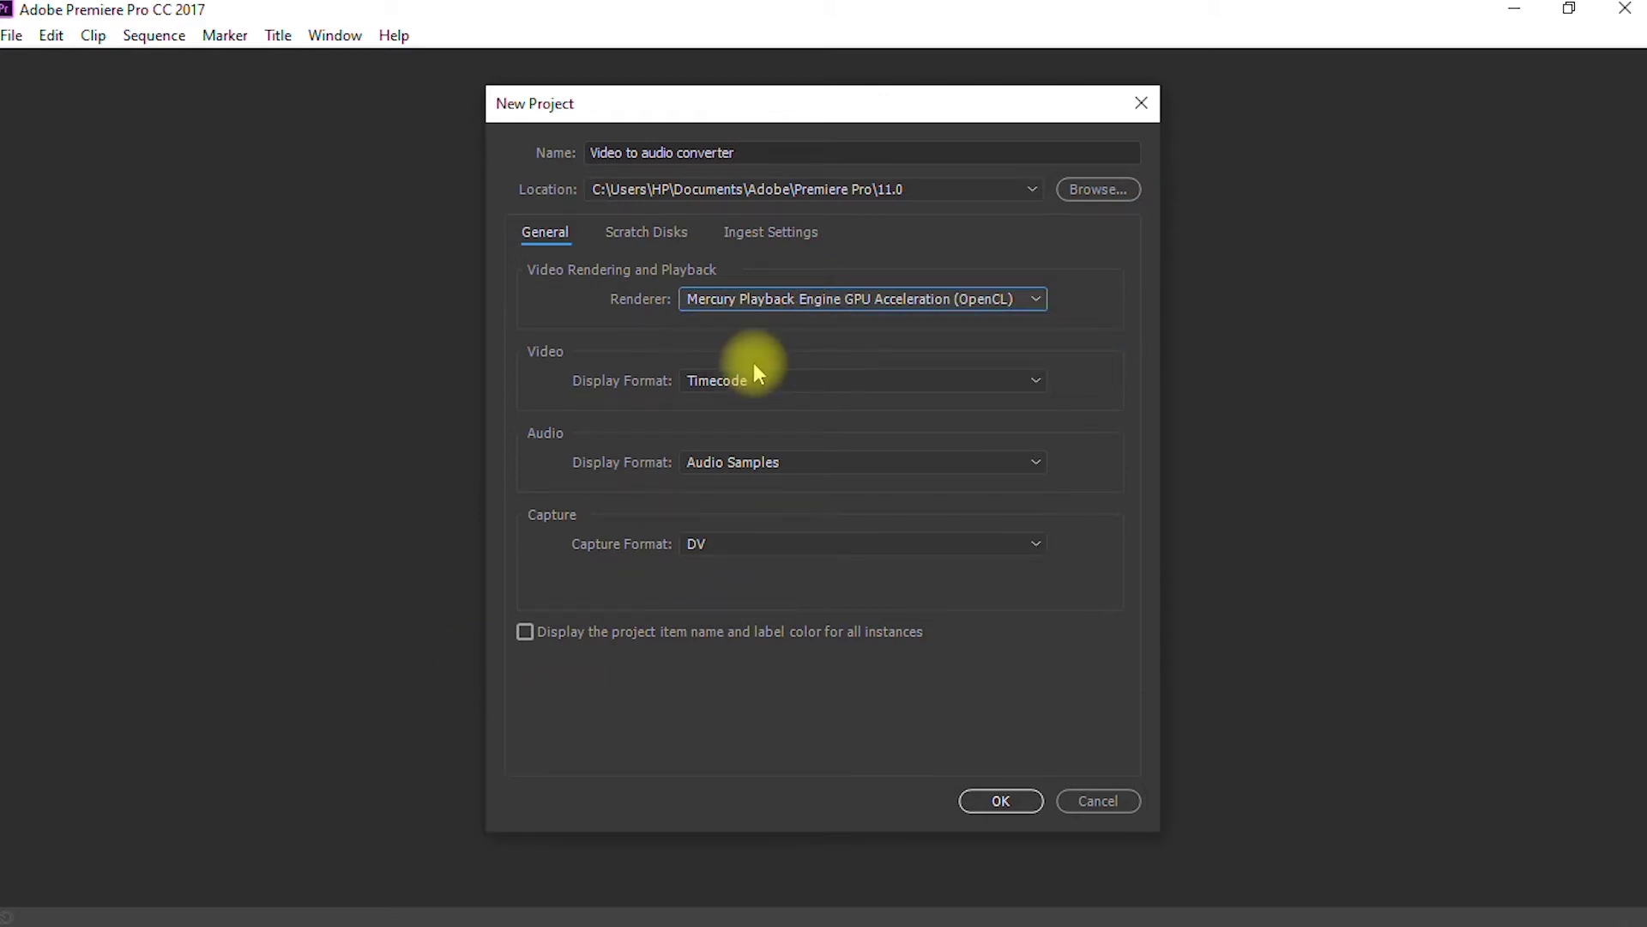
{"action": "left_click", "coordinate": [995, 800]}
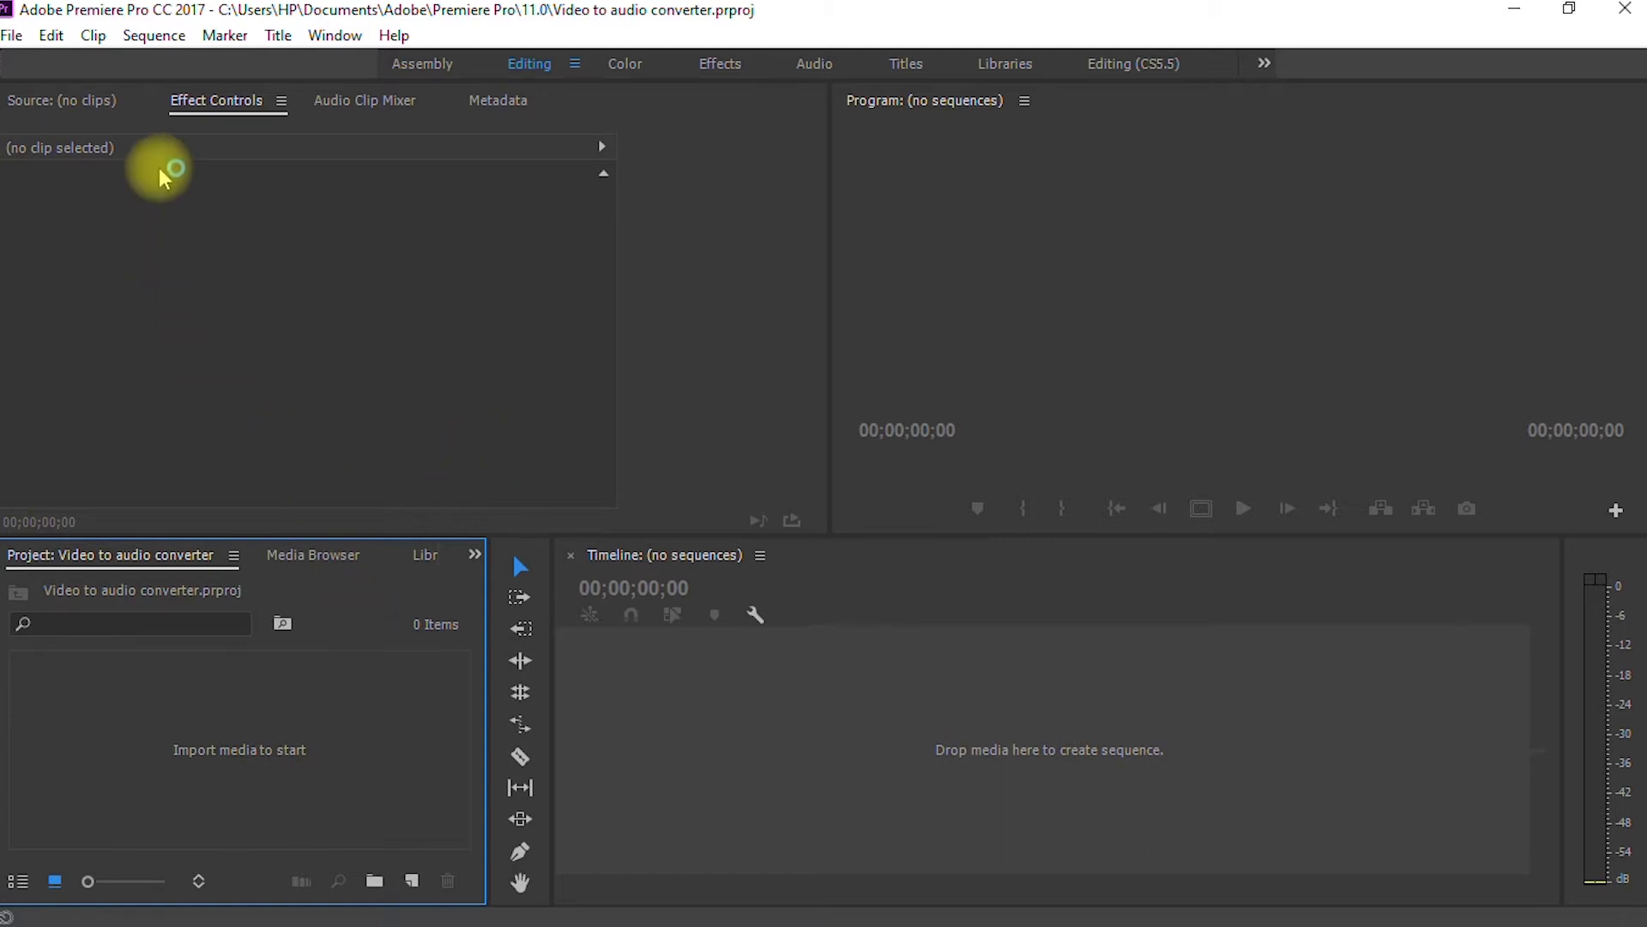
Step: Start a media import and browse the Videos folder for a source clip
{"action": "left_click", "coordinate": [15, 38]}
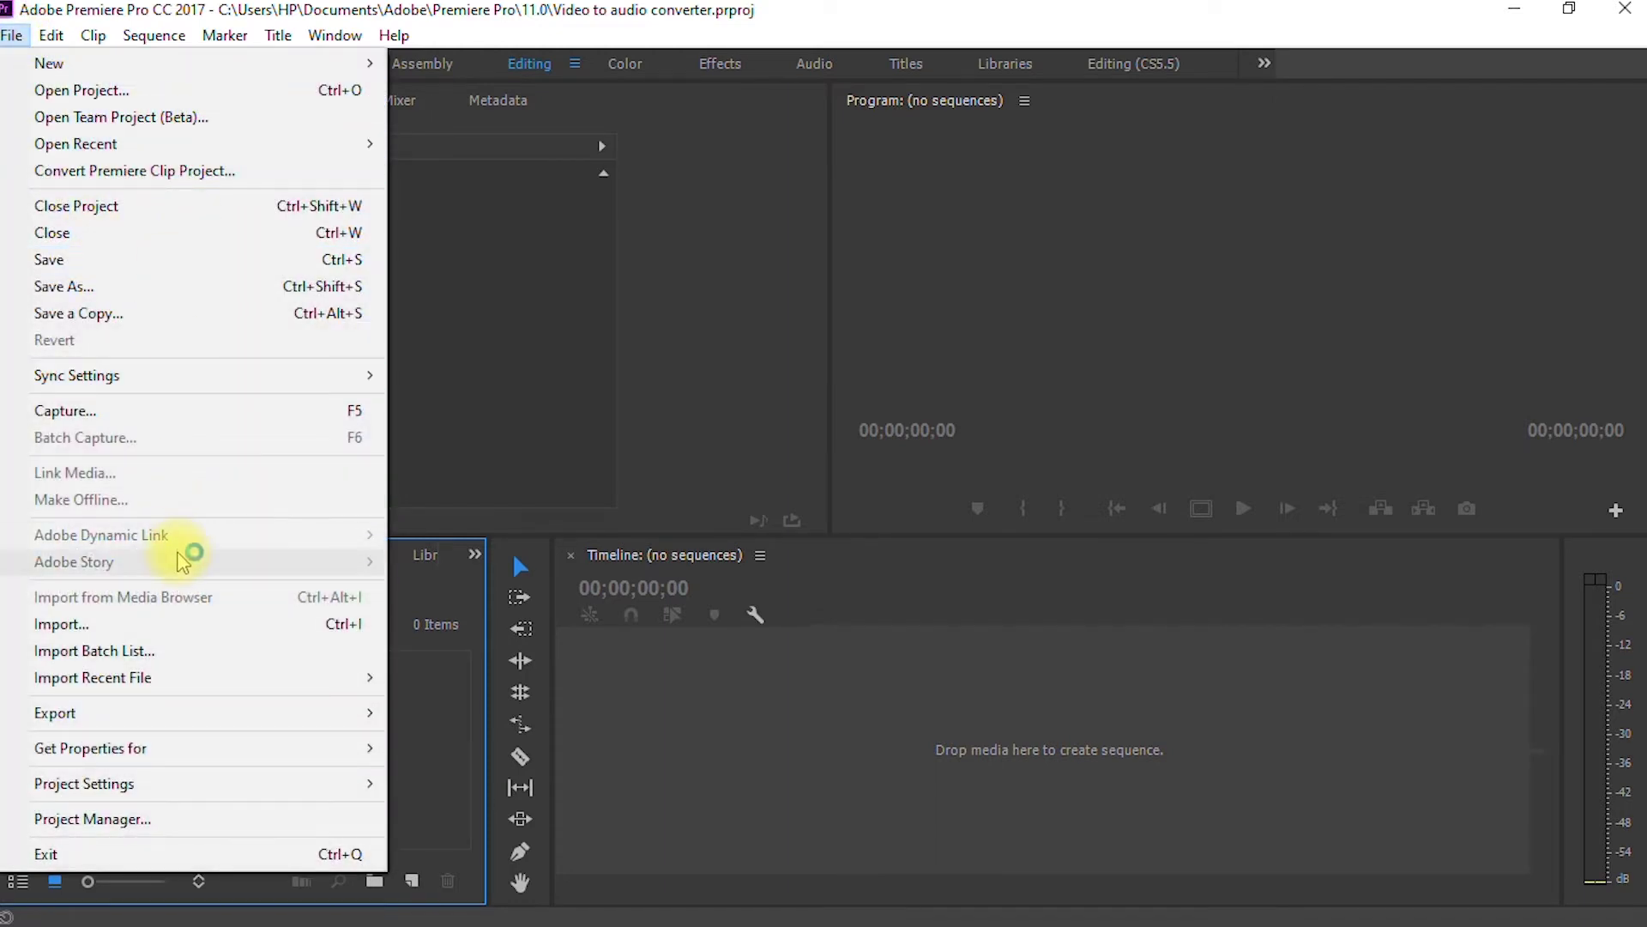
{"action": "left_click", "coordinate": [137, 626]}
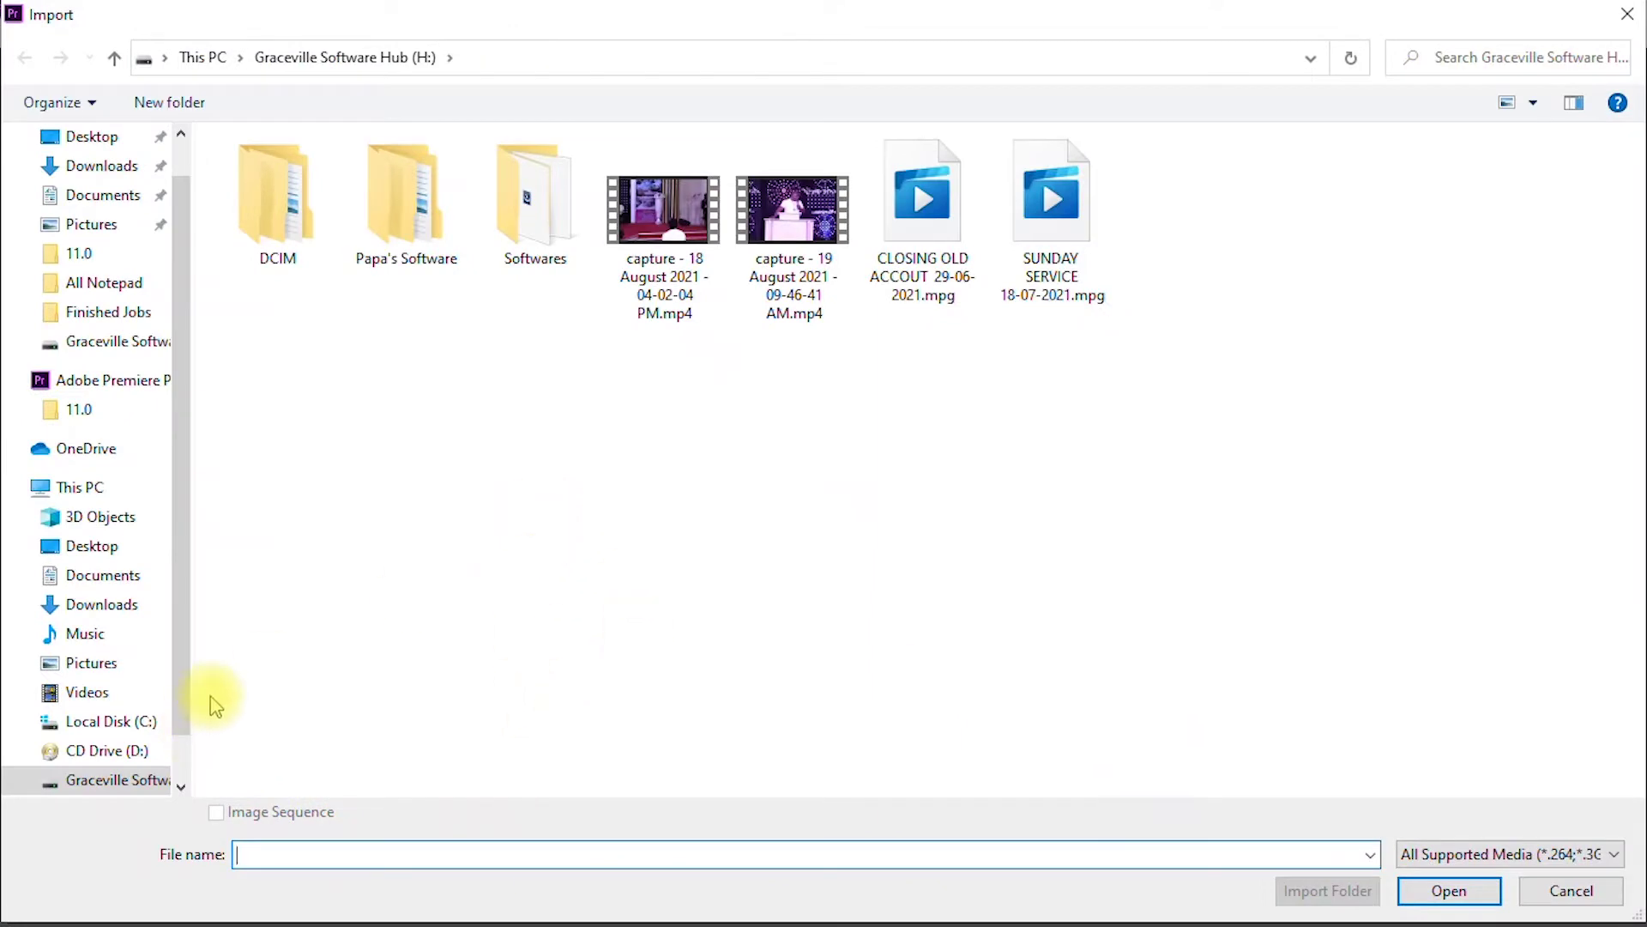
{"action": "left_click", "coordinate": [156, 412]}
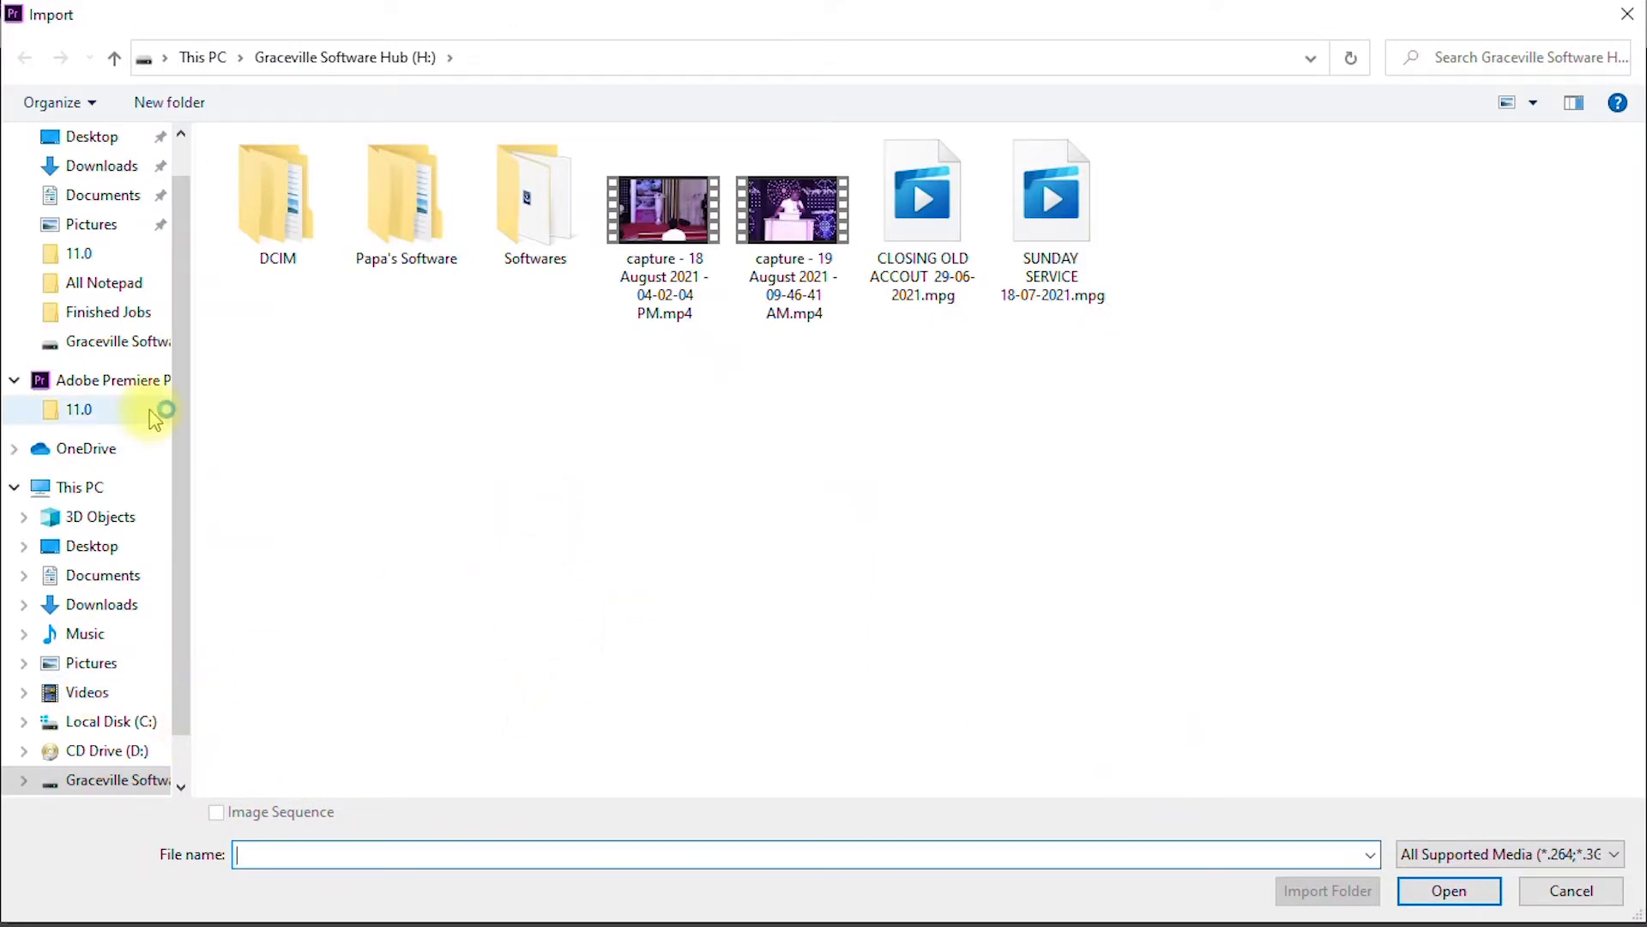
{"action": "left_click", "coordinate": [84, 691]}
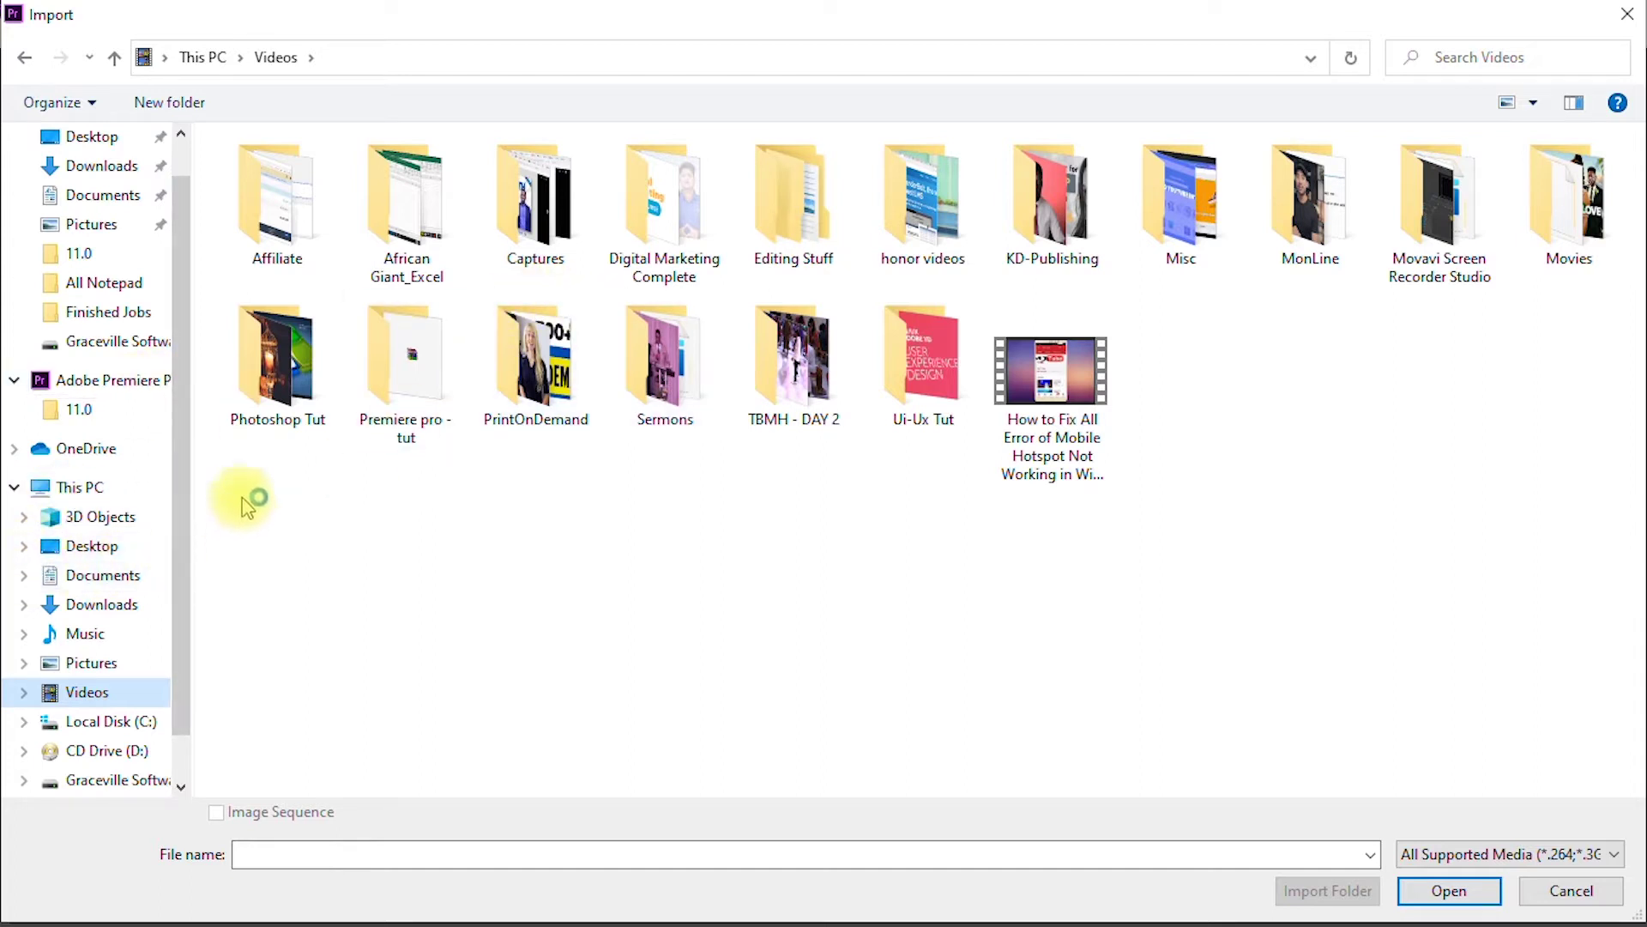
{"action": "left_click", "coordinate": [97, 640]}
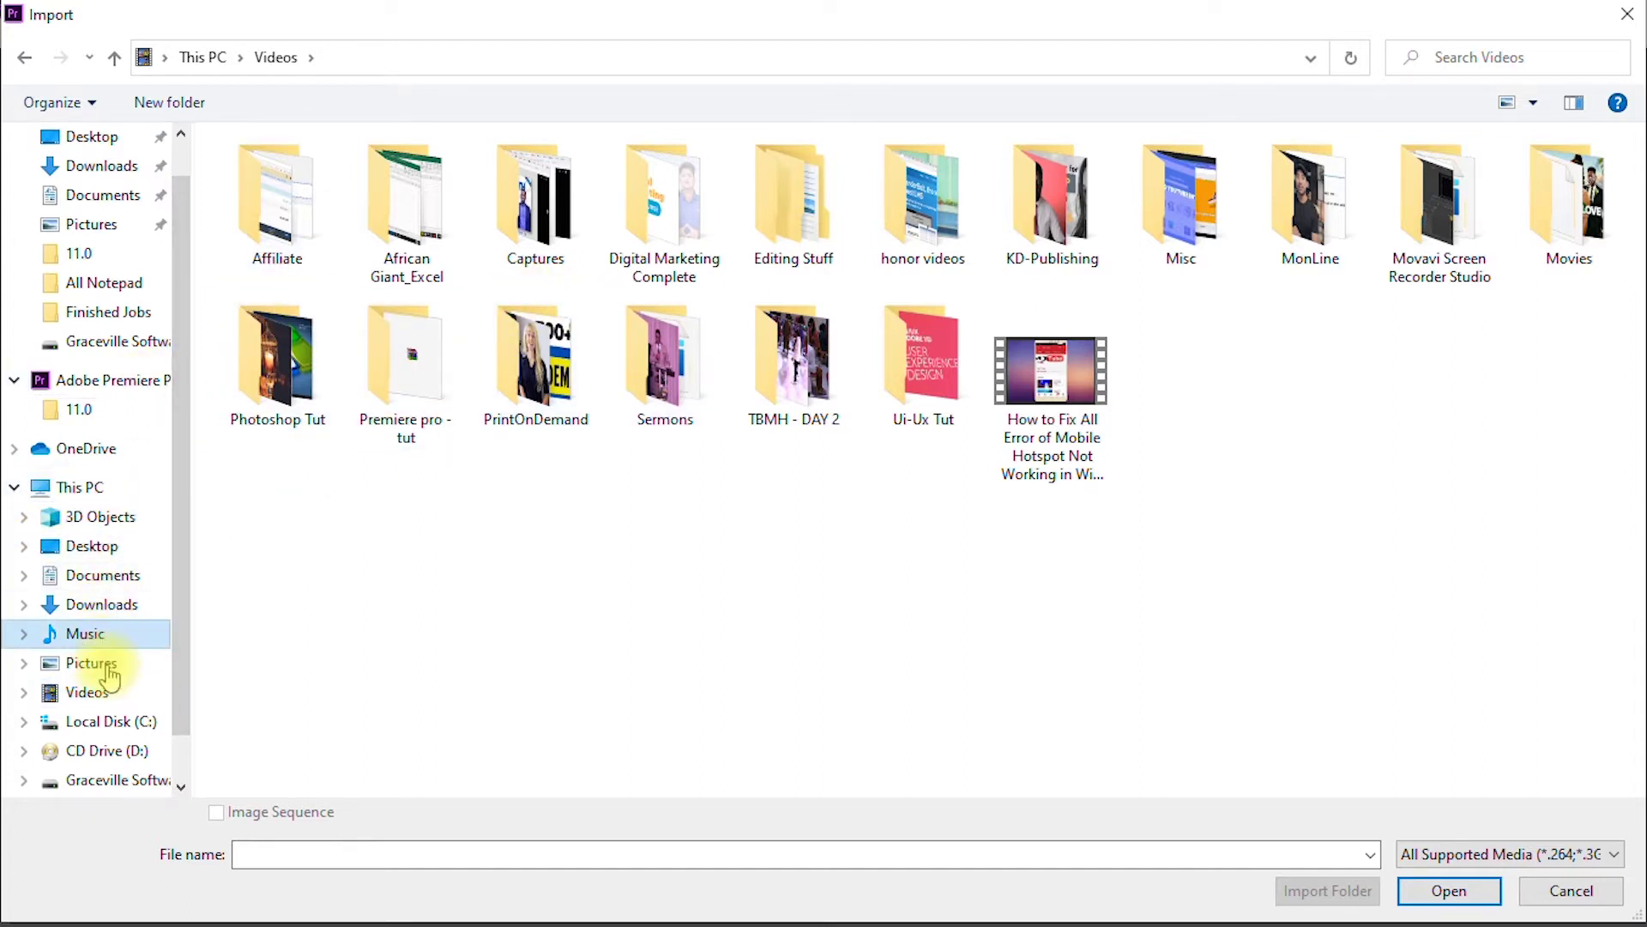
{"action": "left_click", "coordinate": [89, 691]}
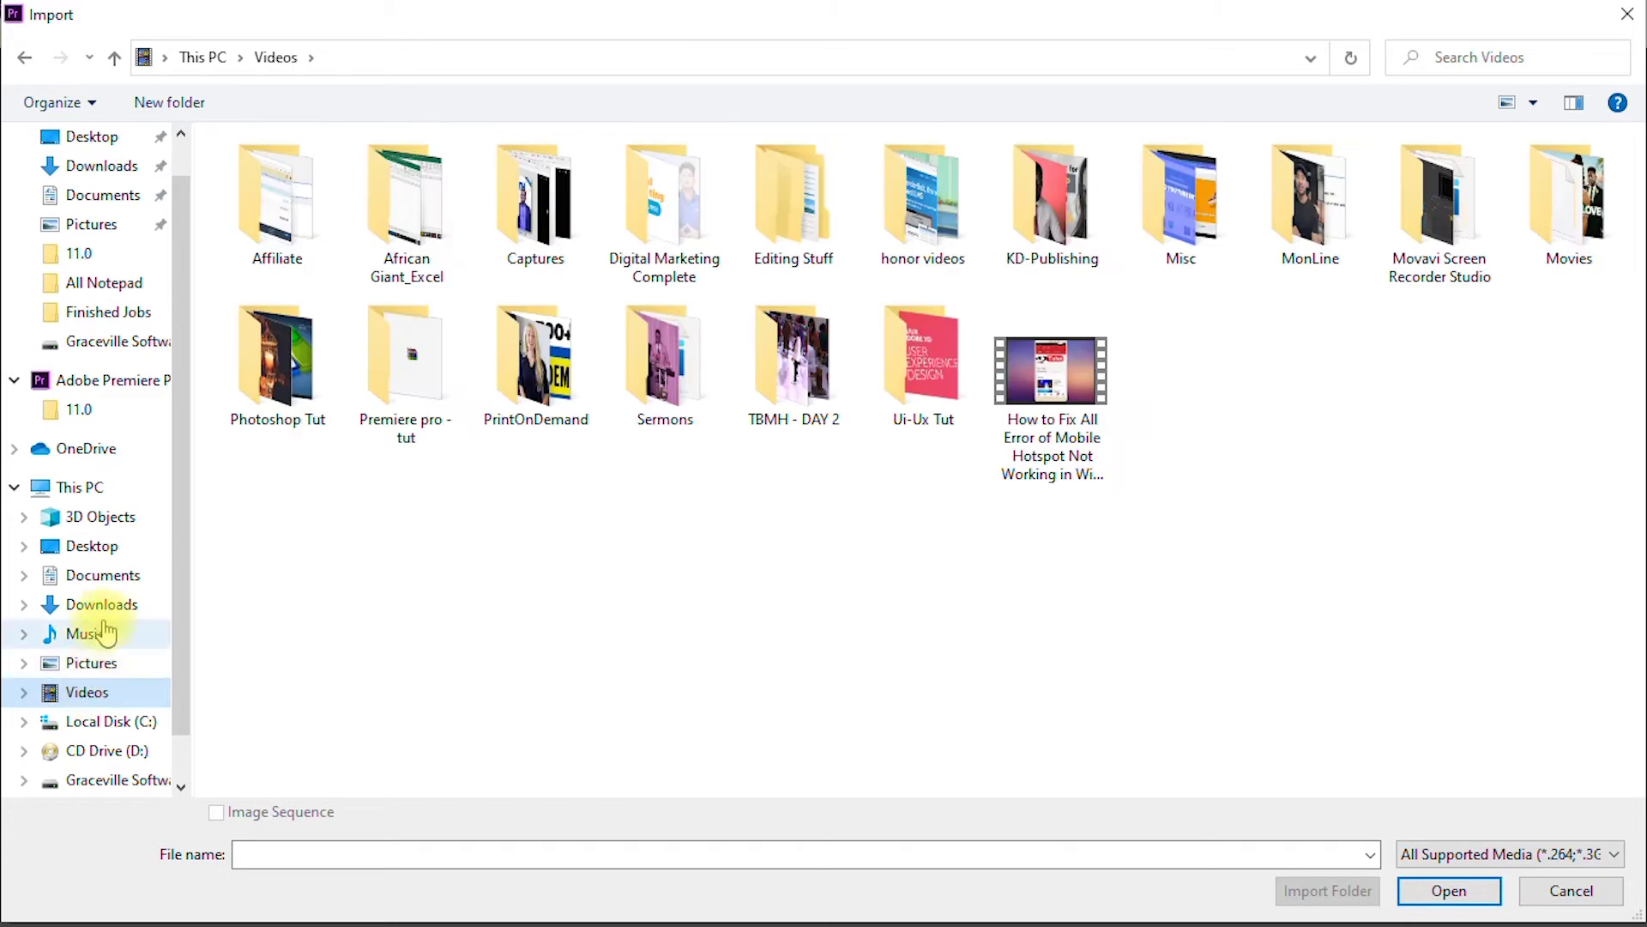
Step: Import "Copyright free pictures in 2021 - Android version.mp4" from the Documents\Adobe\Premiere Pro\11.0 folder
{"action": "left_click", "coordinate": [103, 576]}
{"action": "double_click", "coordinate": [277, 225]}
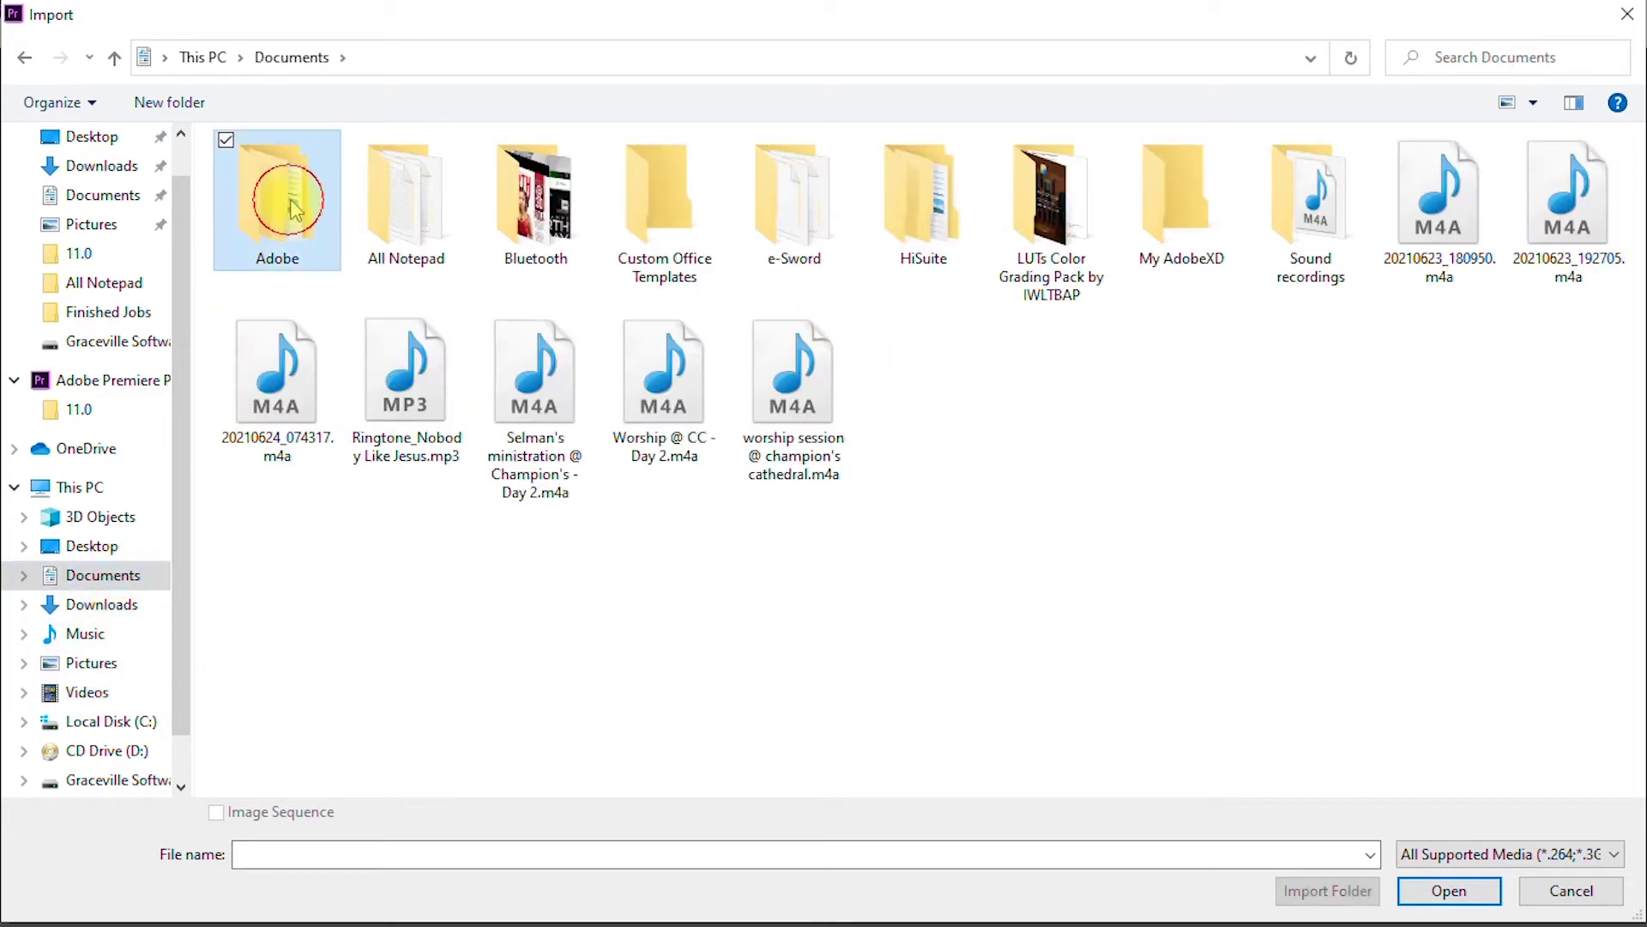
{"action": "double_click", "coordinate": [305, 222]}
{"action": "double_click", "coordinate": [309, 199]}
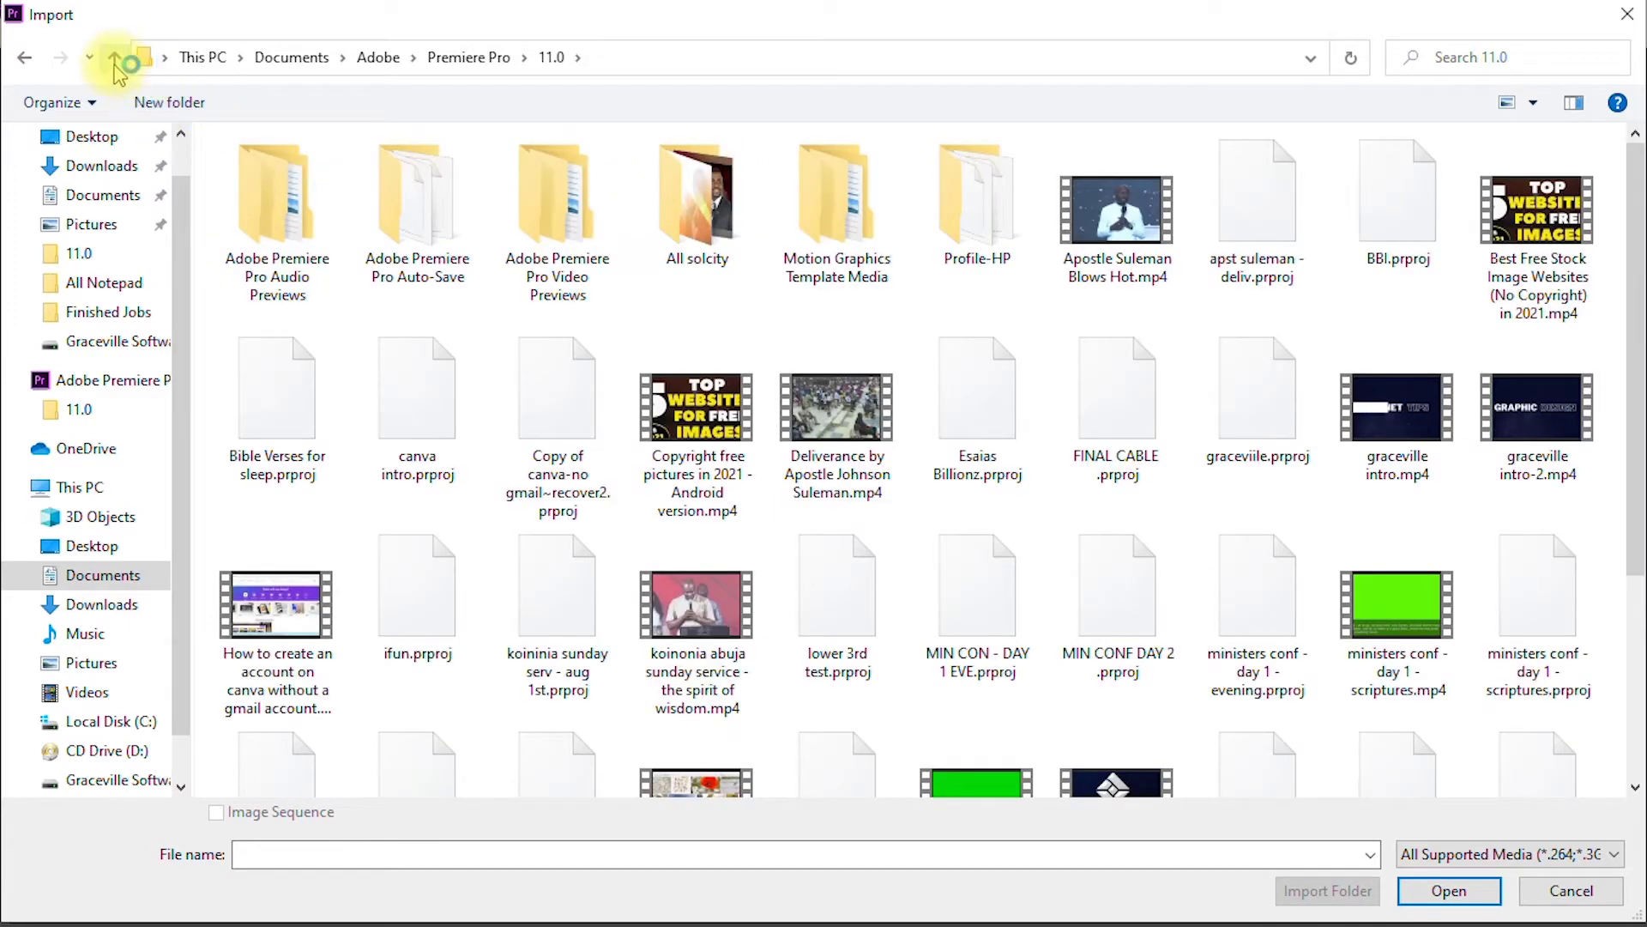
{"action": "left_click", "coordinate": [702, 420]}
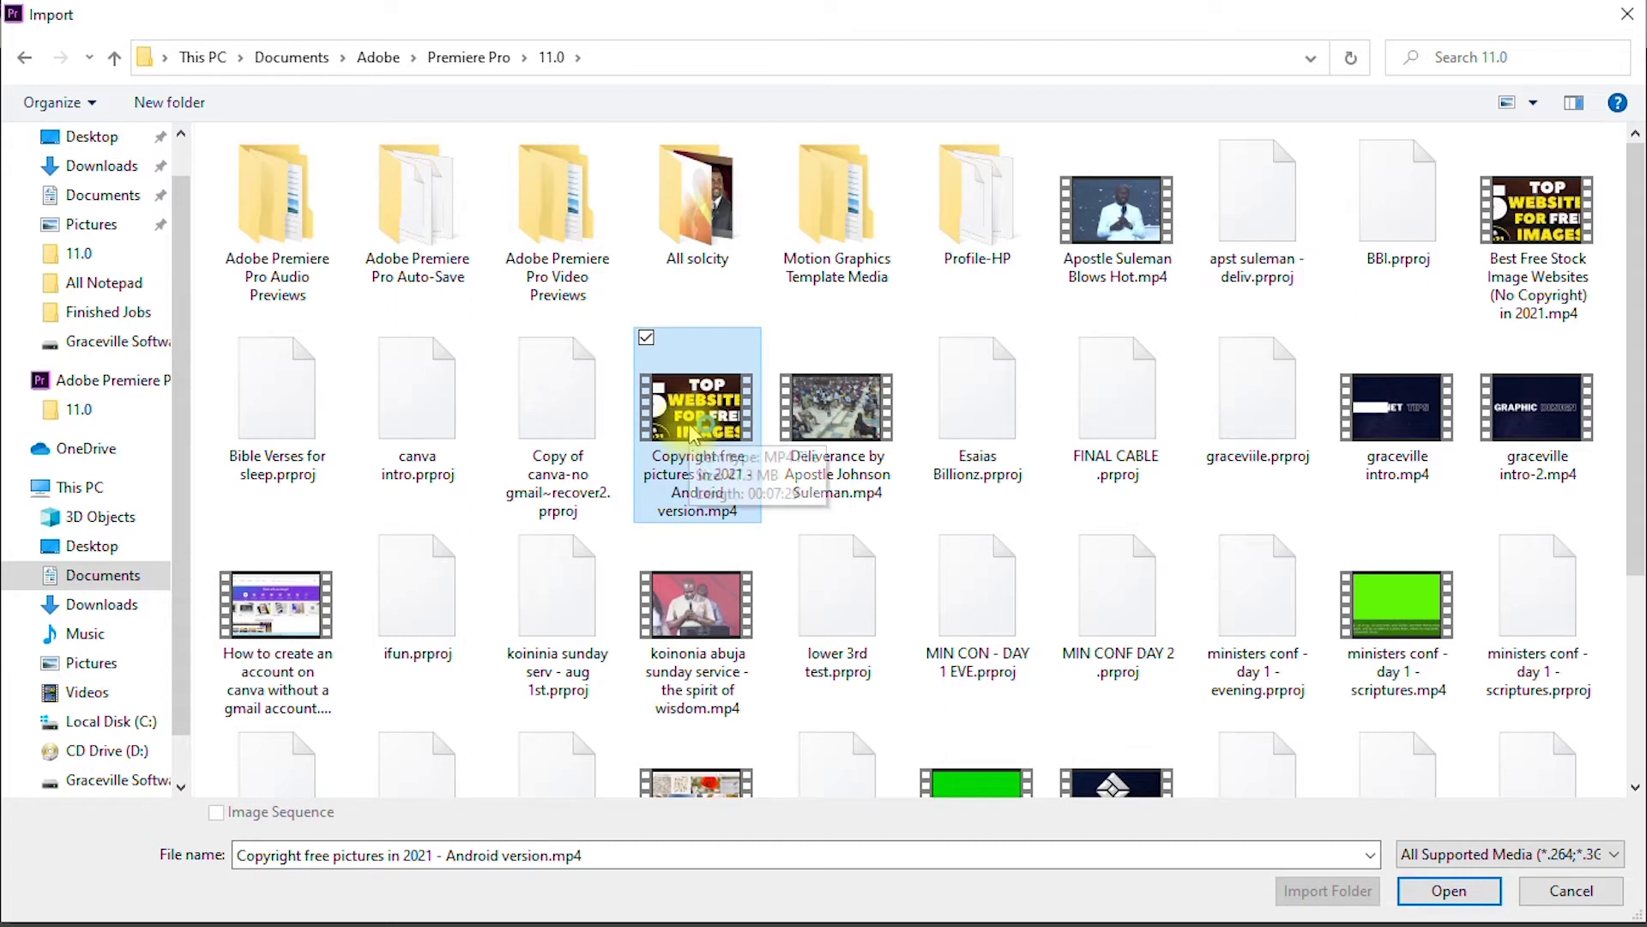
{"action": "left_click", "coordinate": [1439, 895]}
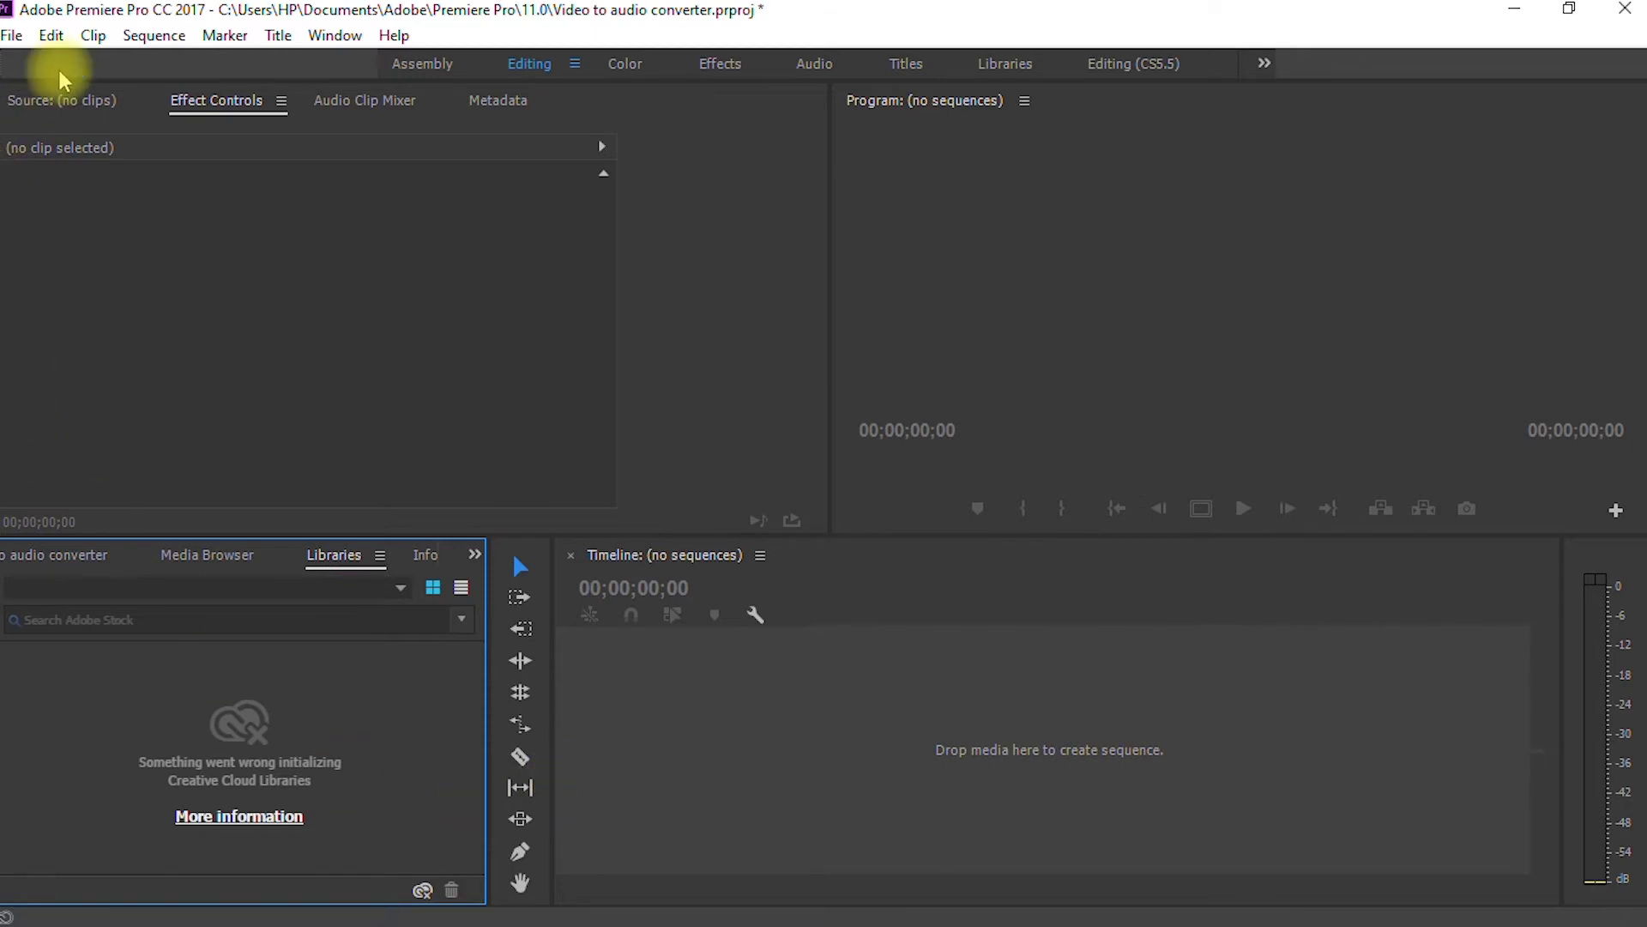
{"action": "left_click", "coordinate": [13, 35]}
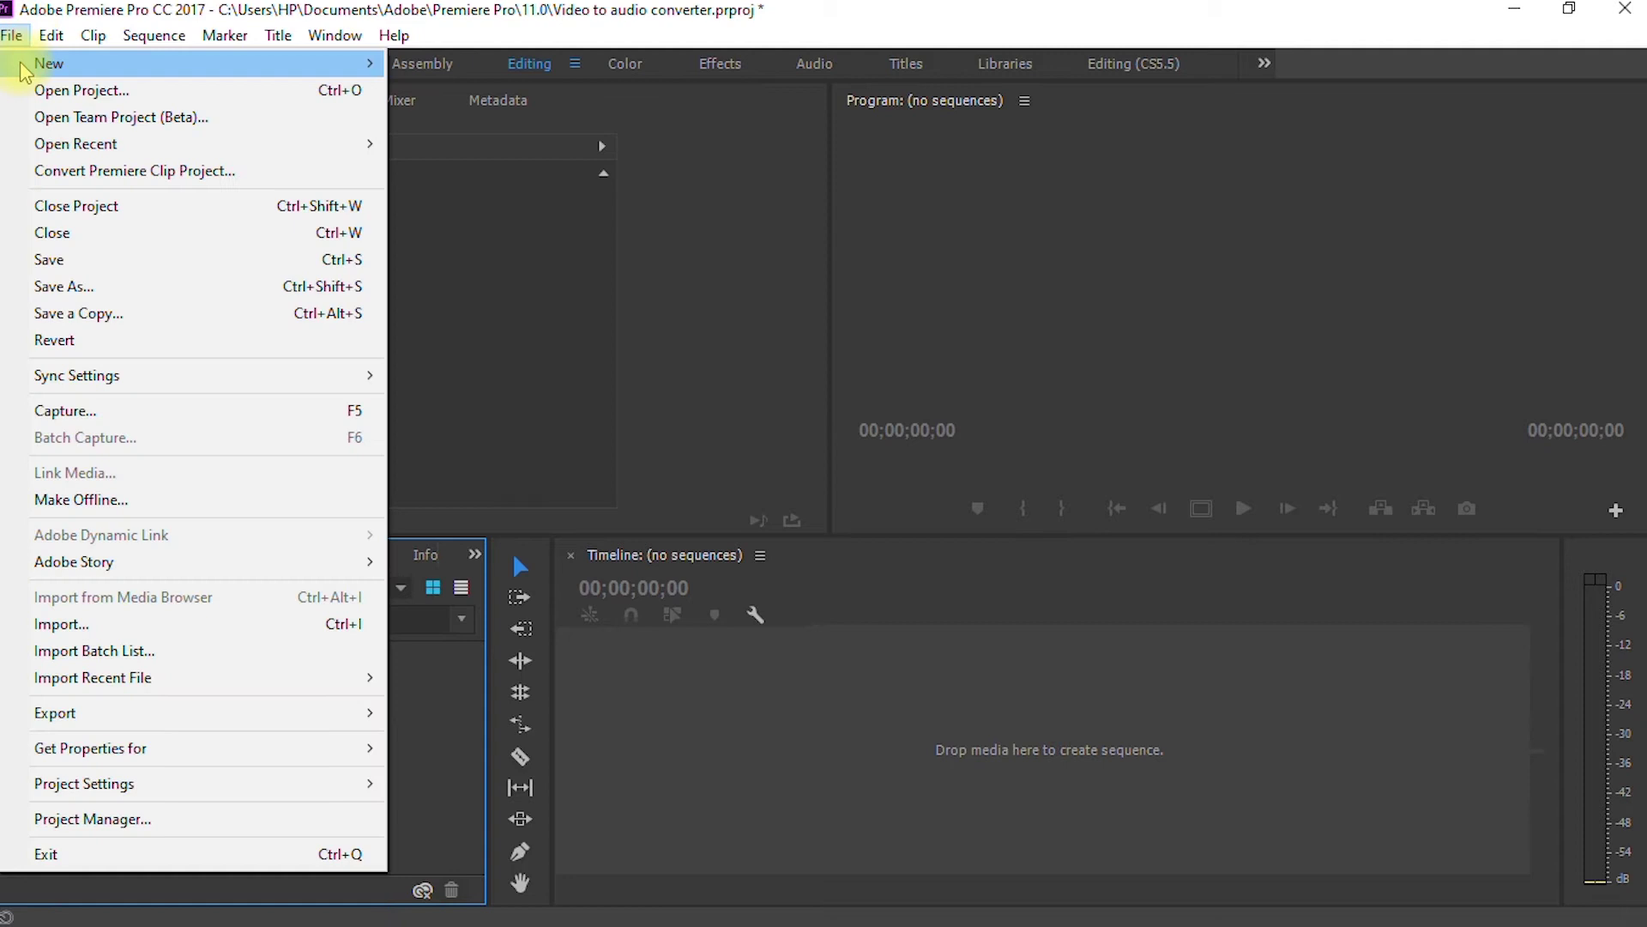
{"action": "mouse_move", "coordinate": [69, 69]}
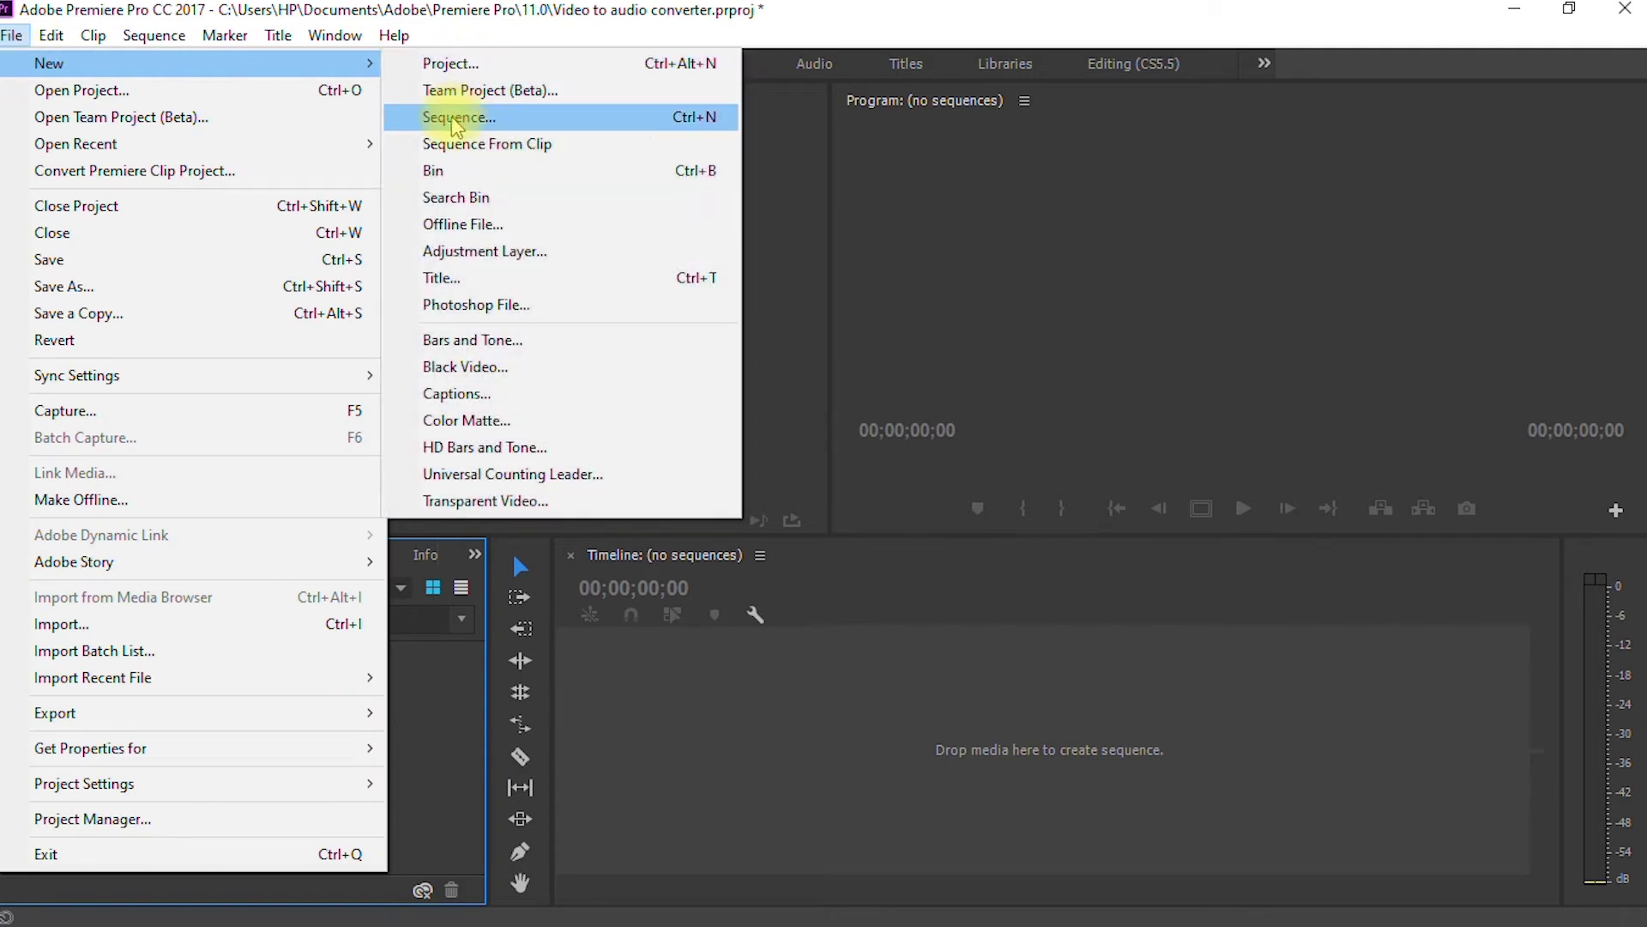
{"action": "left_click", "coordinate": [950, 180]}
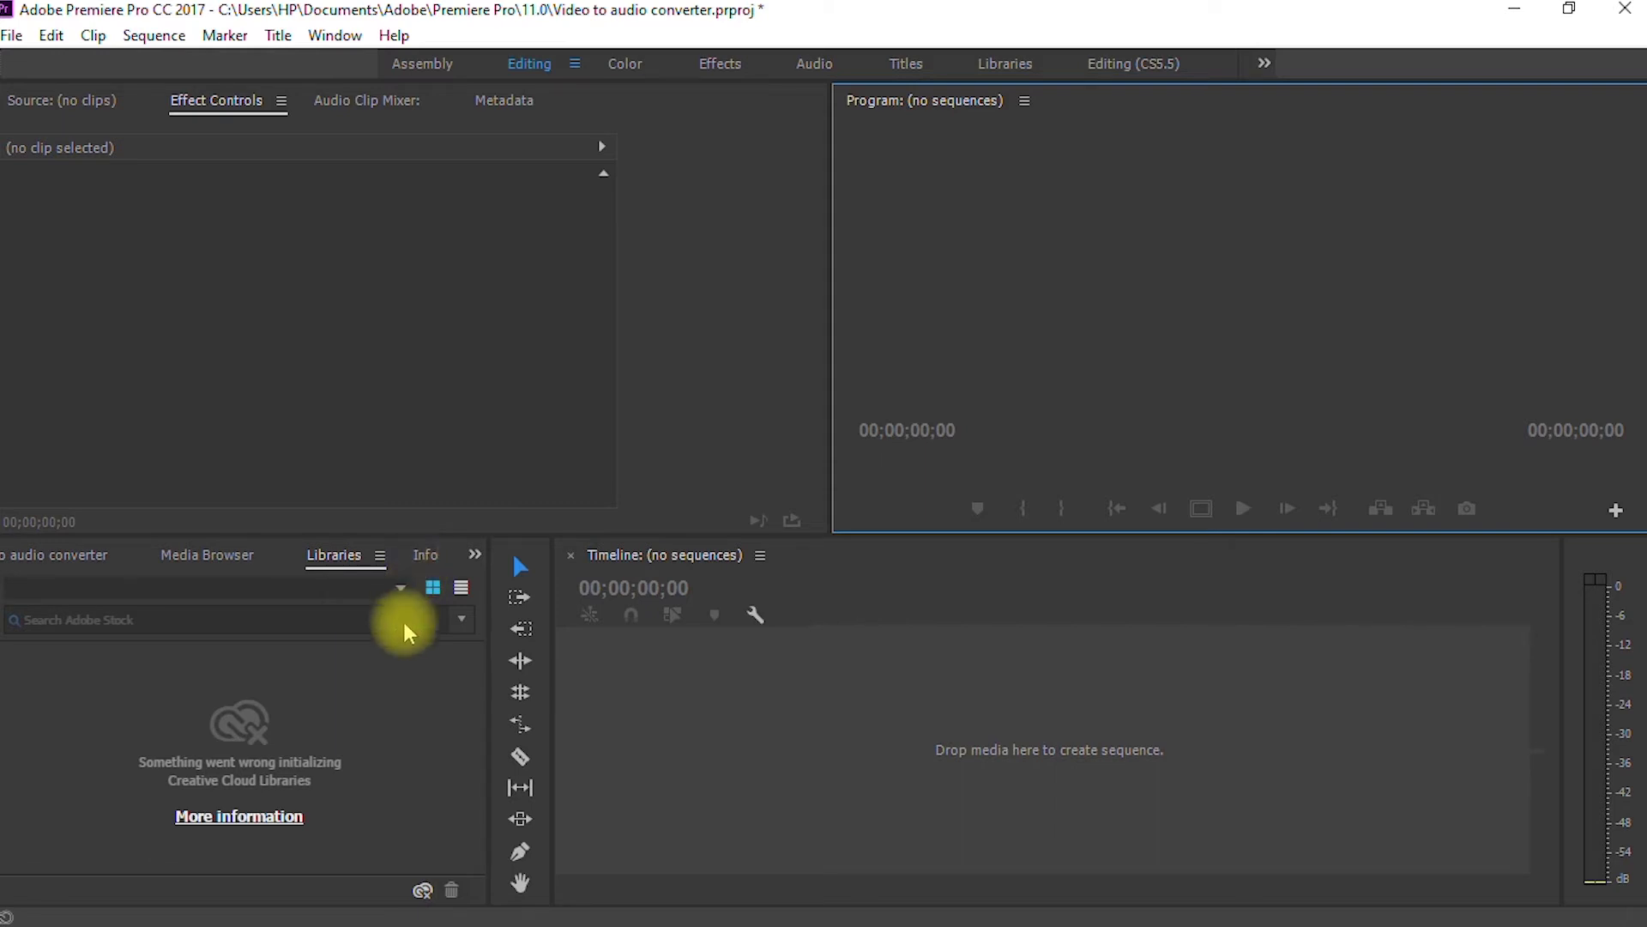
Step: Show the project's media and create a sequence in the empty timeline from the imported "Copyright free pictures" clip
{"action": "left_click", "coordinate": [475, 555]}
{"action": "left_click", "coordinate": [515, 585]}
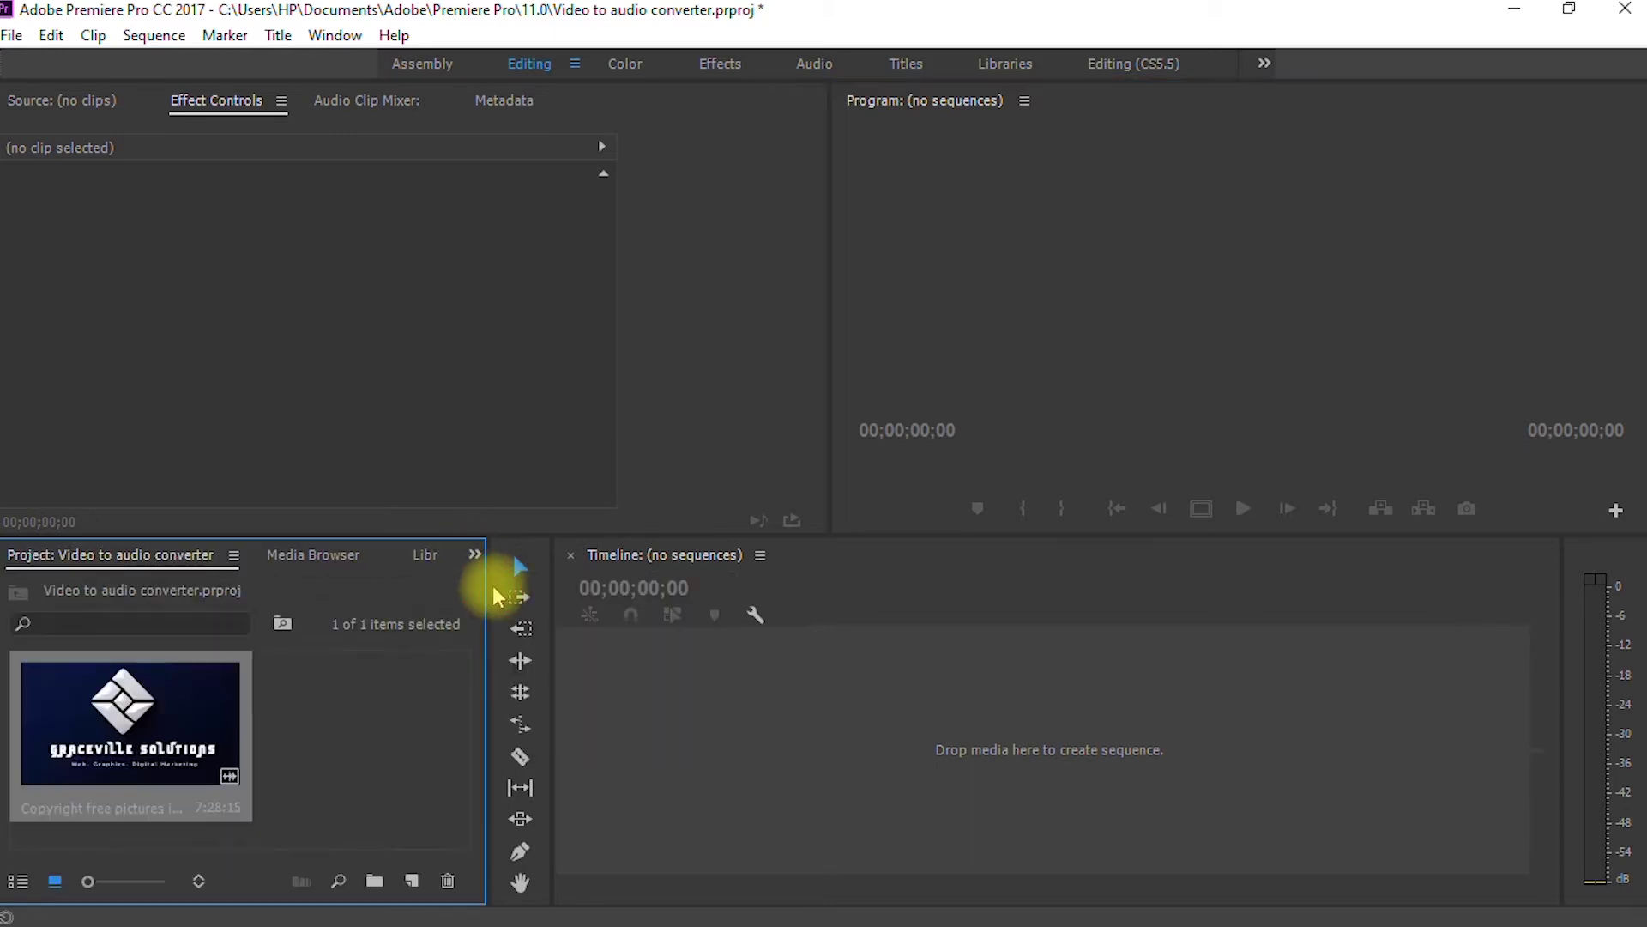
{"action": "left_click", "coordinate": [199, 729]}
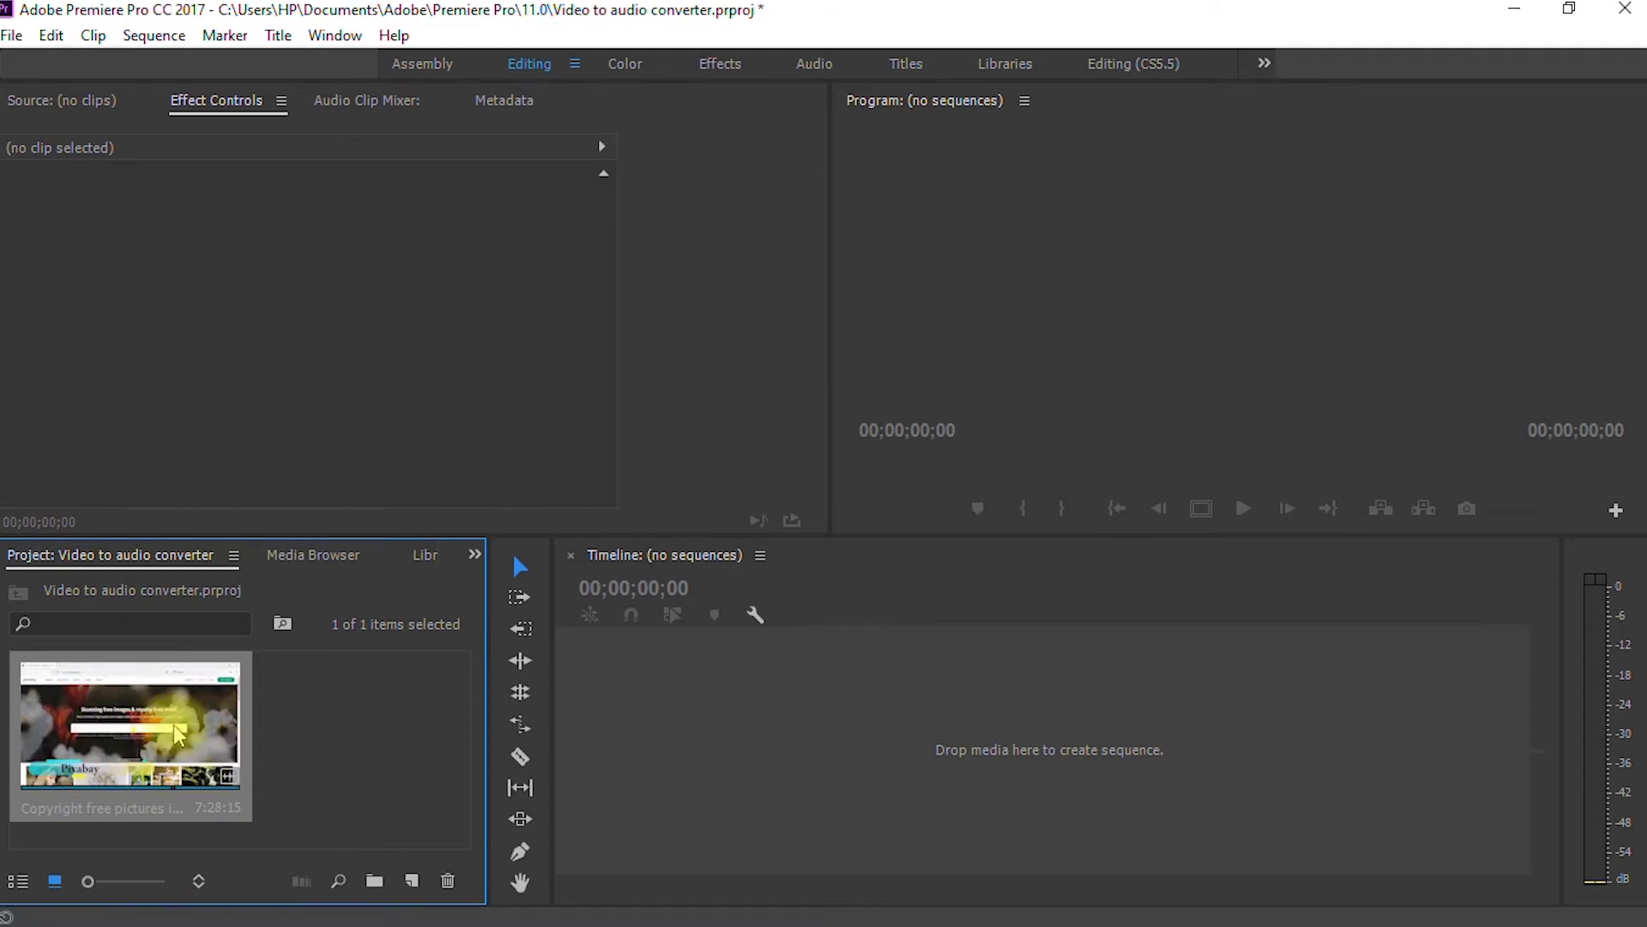
{"action": "left_click_drag", "start_coordinate": [165, 722], "coordinate": [1022, 755]}
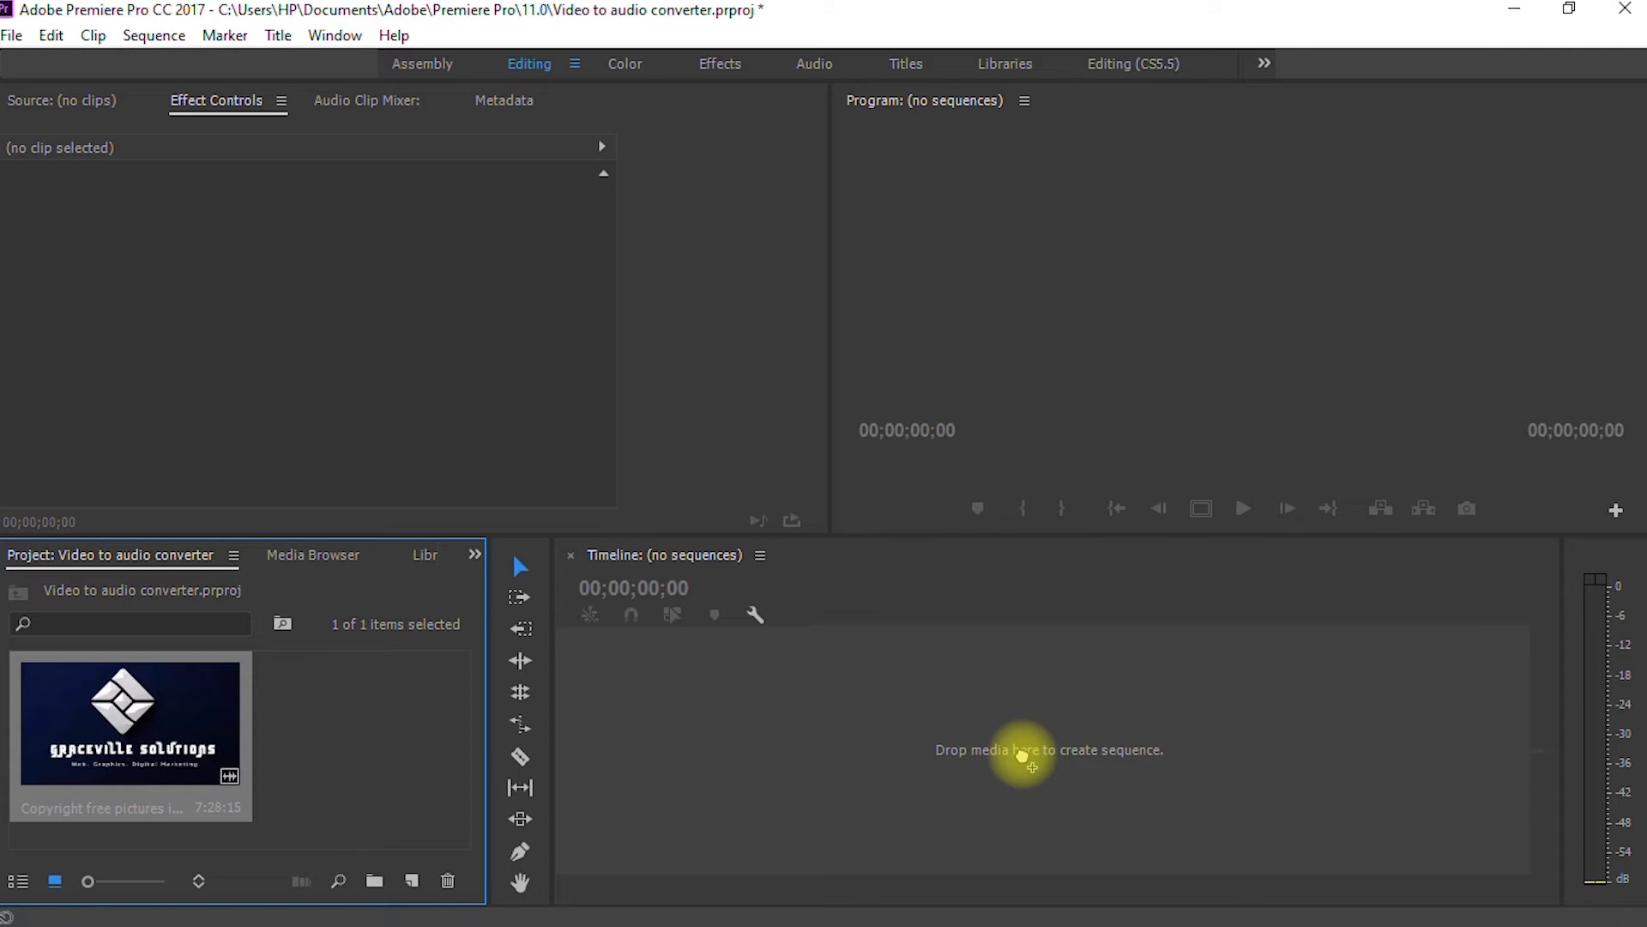
{"action": "left_click_drag", "start_coordinate": [1022, 757], "coordinate": [1030, 751]}
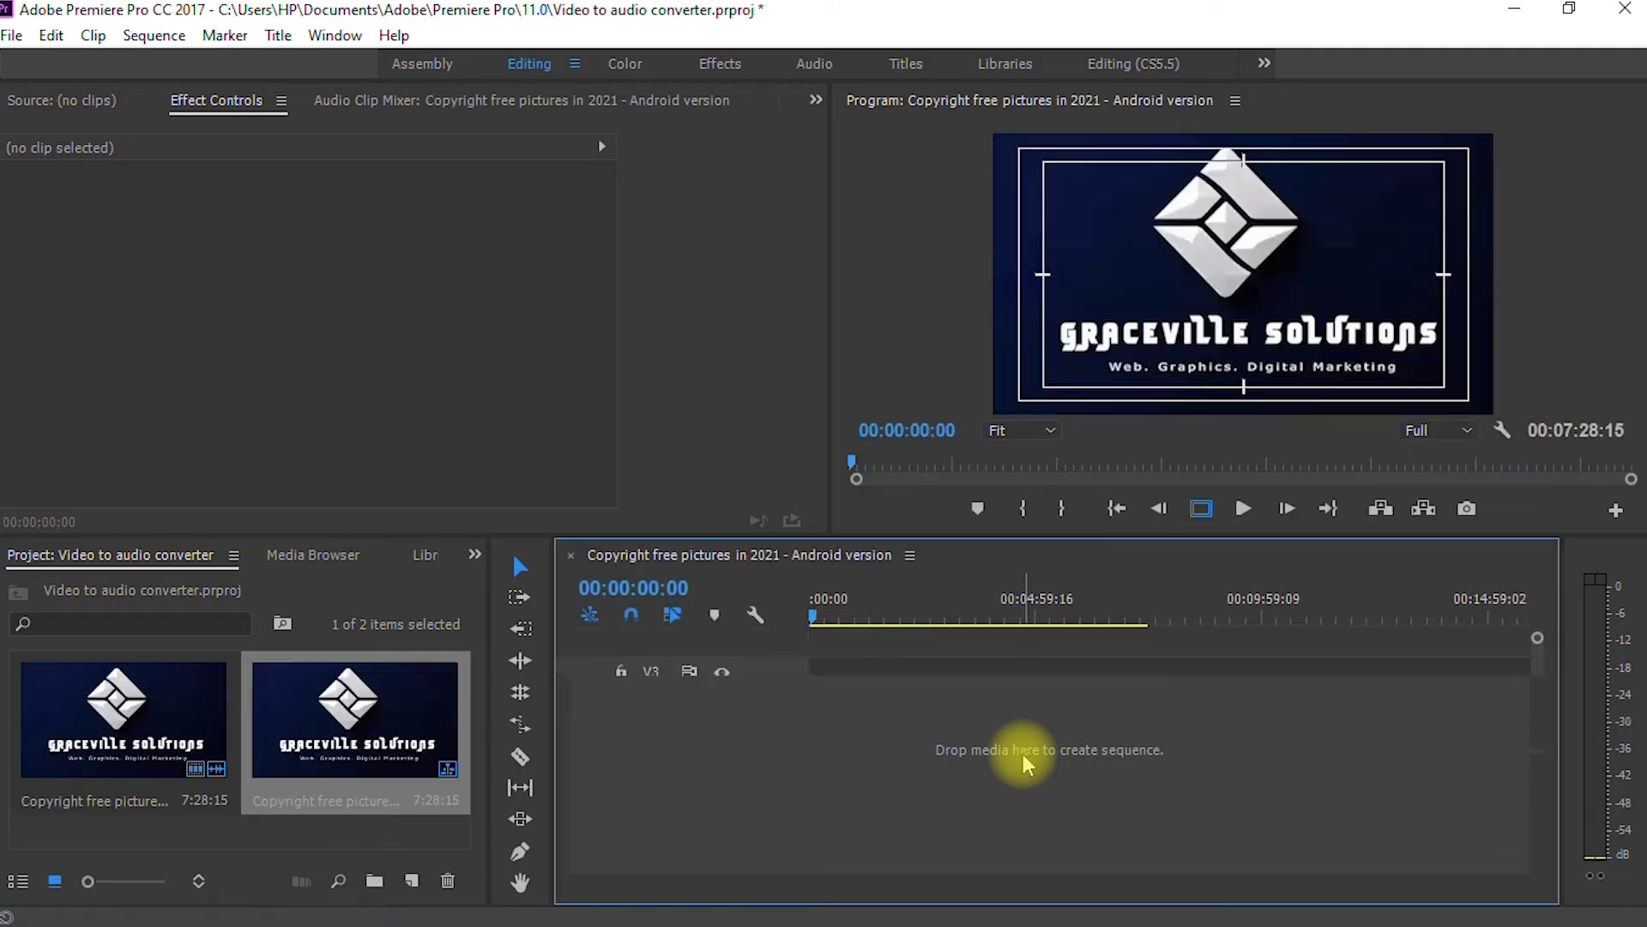
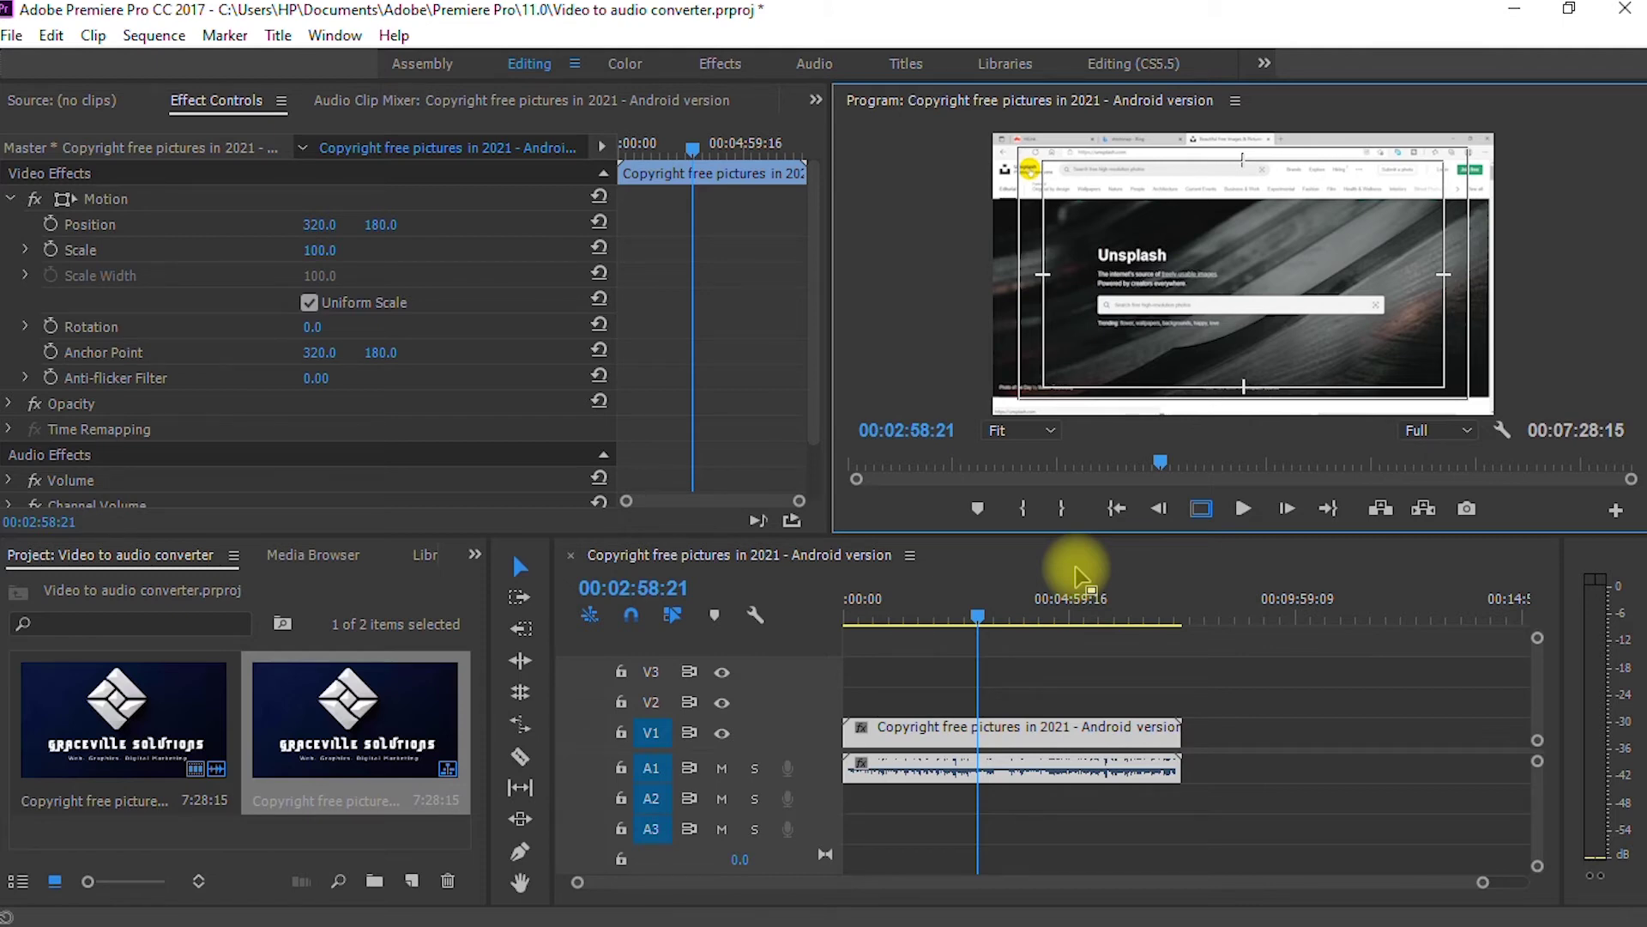
{"action": "left_click", "coordinate": [1041, 764]}
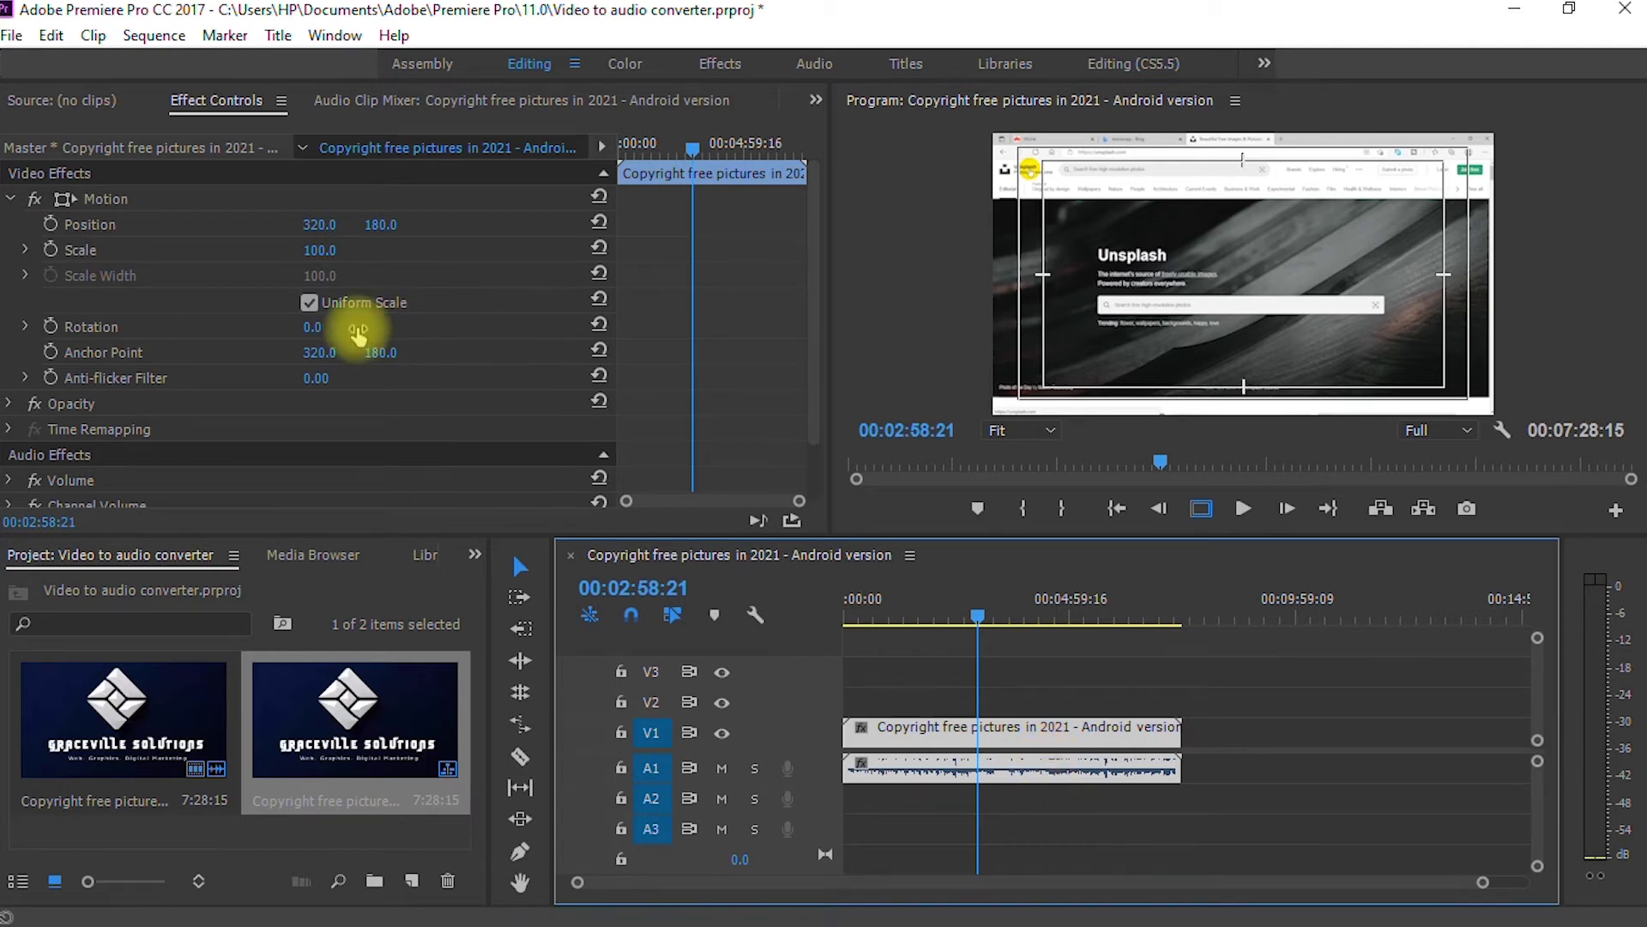
{"action": "left_click", "coordinate": [12, 35]}
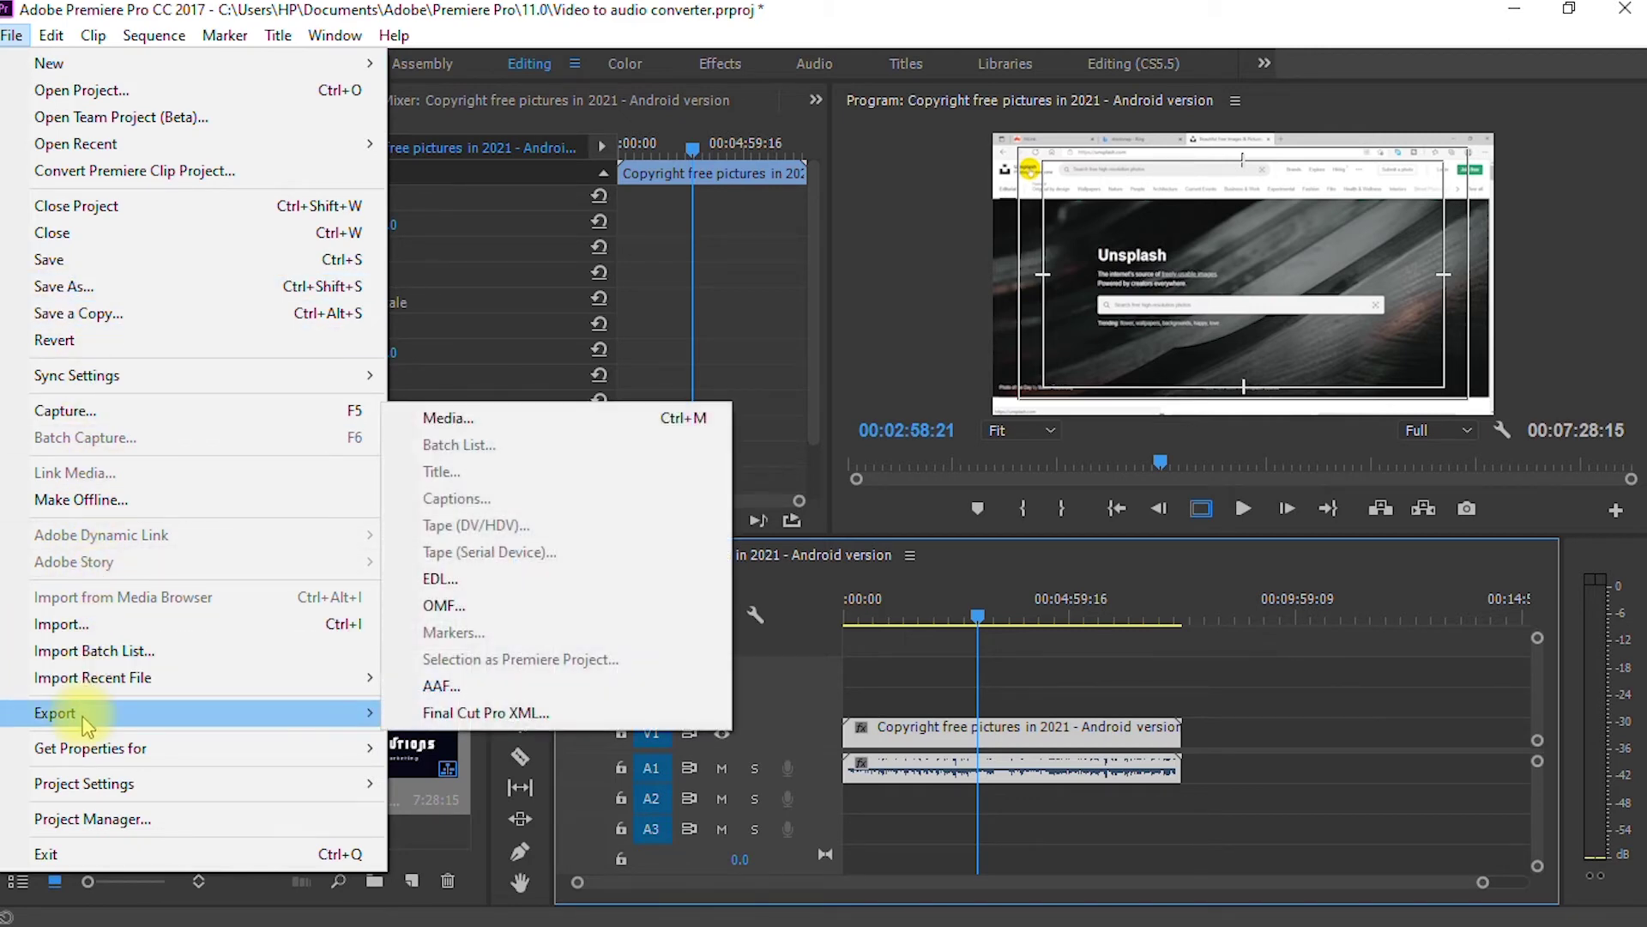
{"action": "left_click", "coordinate": [1184, 684]}
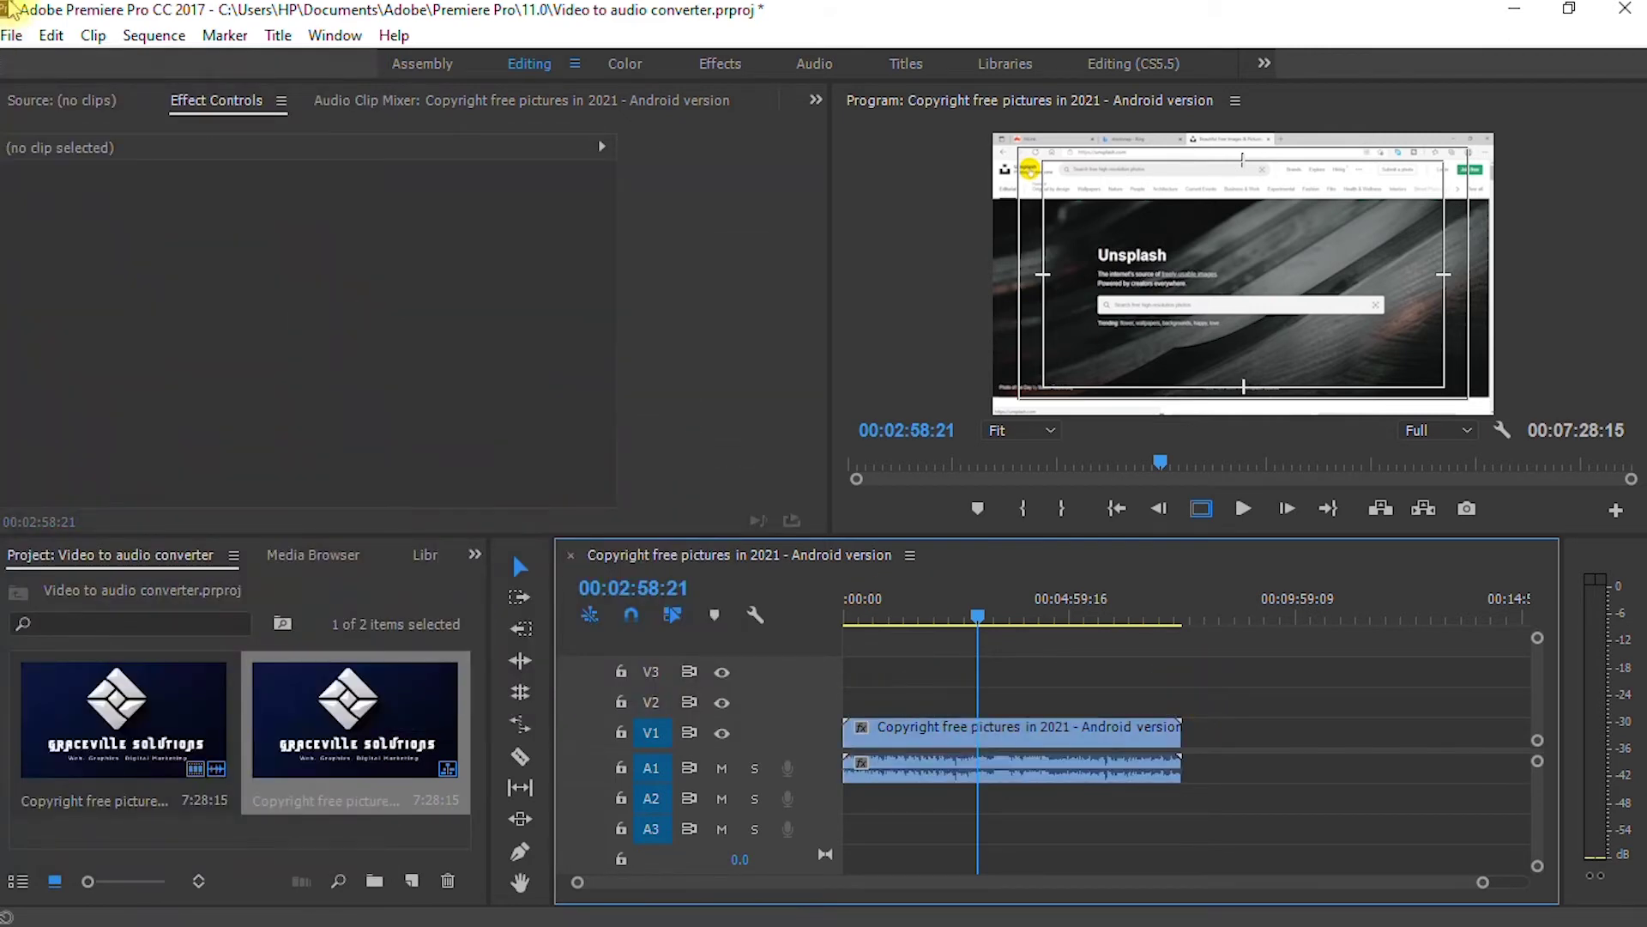
Step: Open the media export settings for the sequence, review them and close them without exporting
{"action": "left_click", "coordinate": [12, 38]}
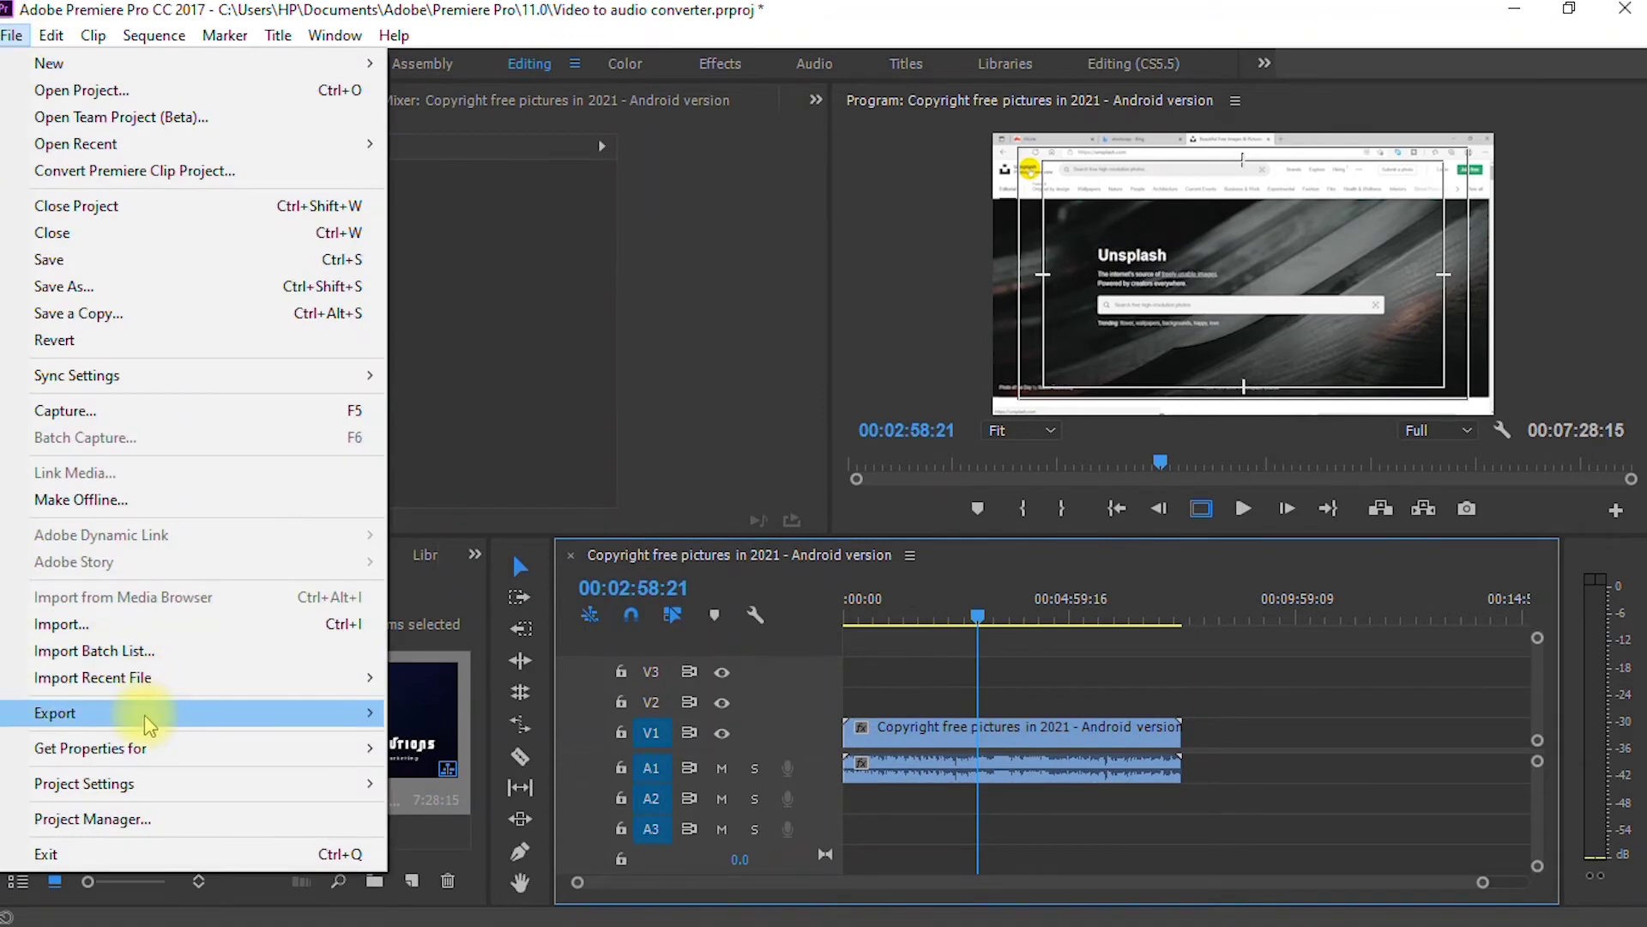
{"action": "mouse_move", "coordinate": [147, 721]}
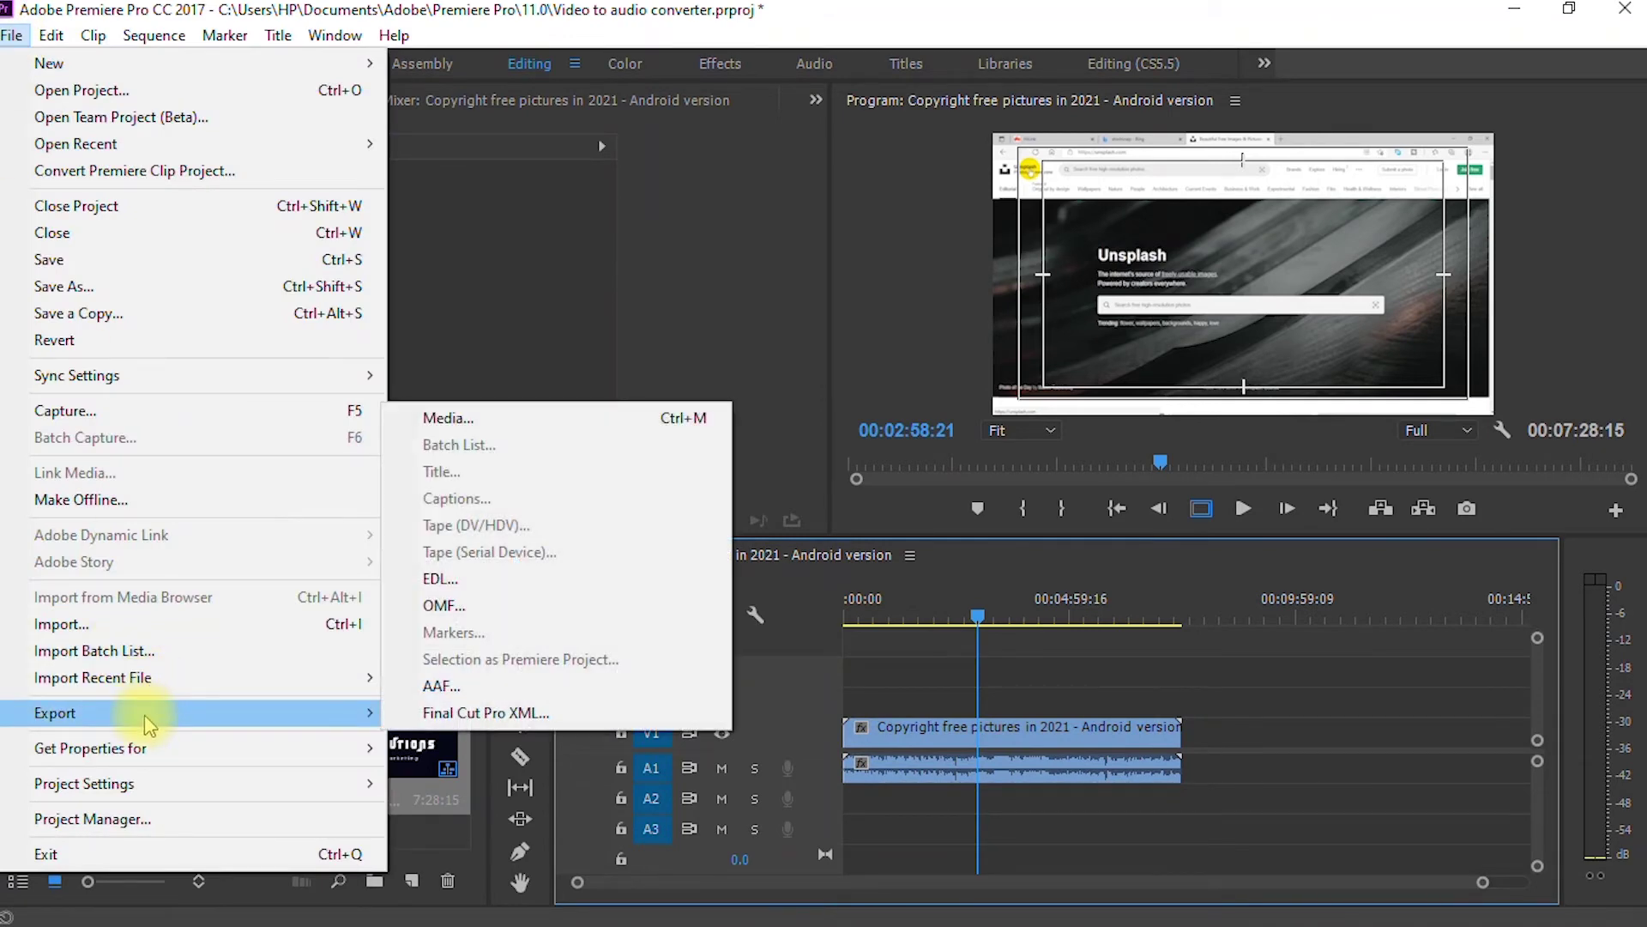
{"action": "left_click", "coordinate": [523, 417]}
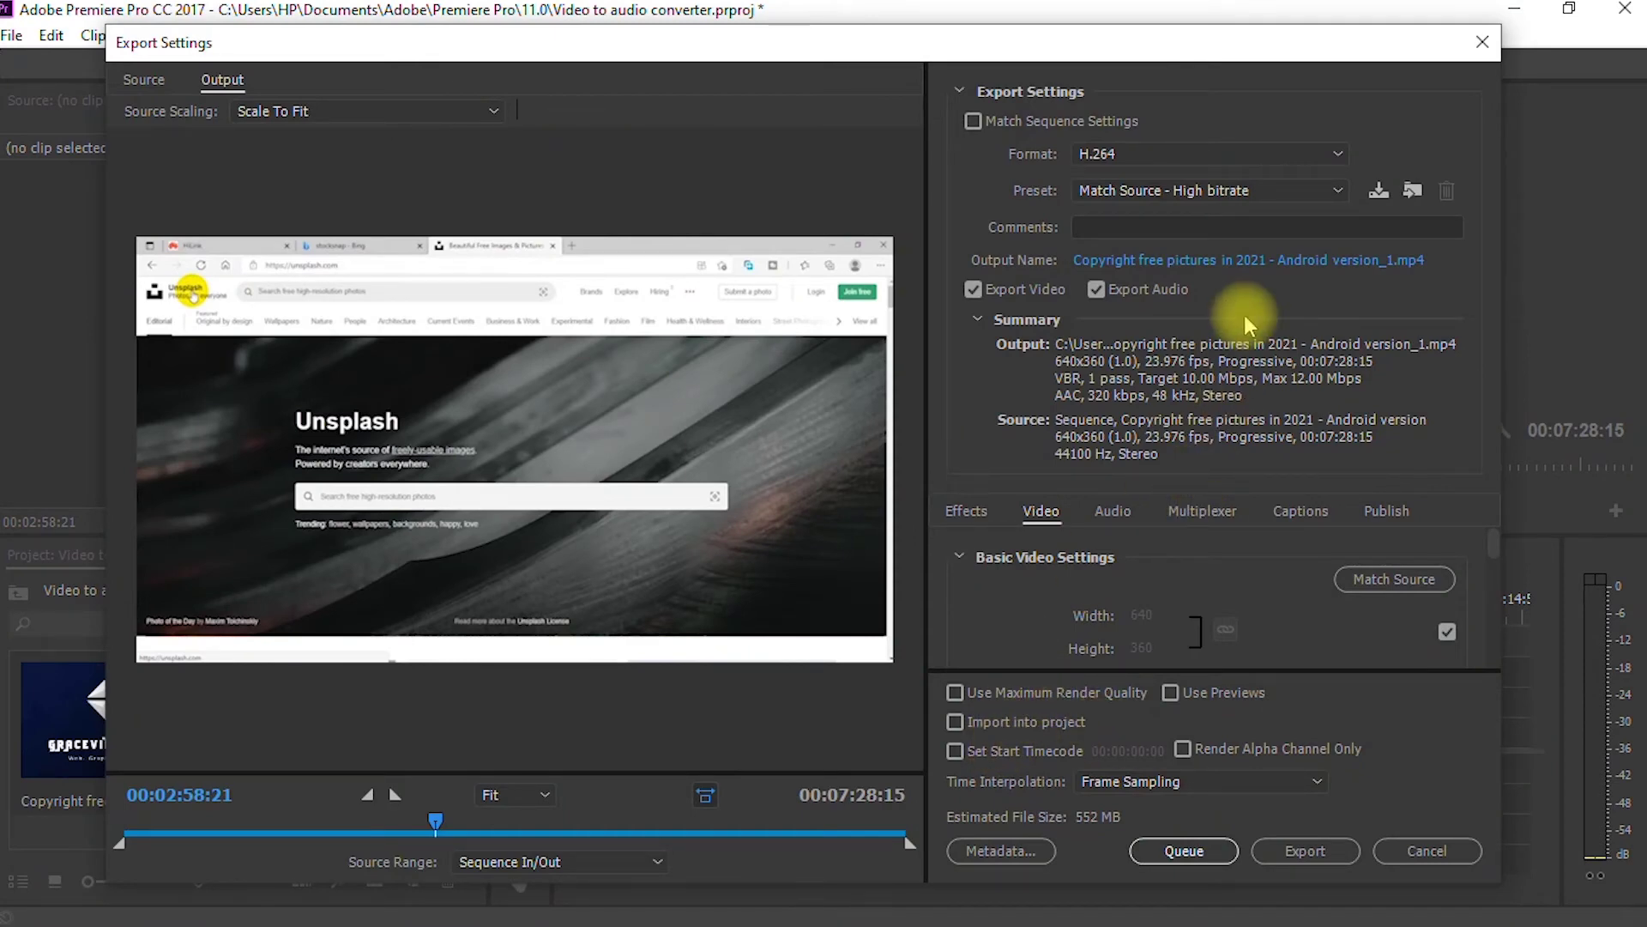
{"action": "left_click", "coordinate": [1477, 53]}
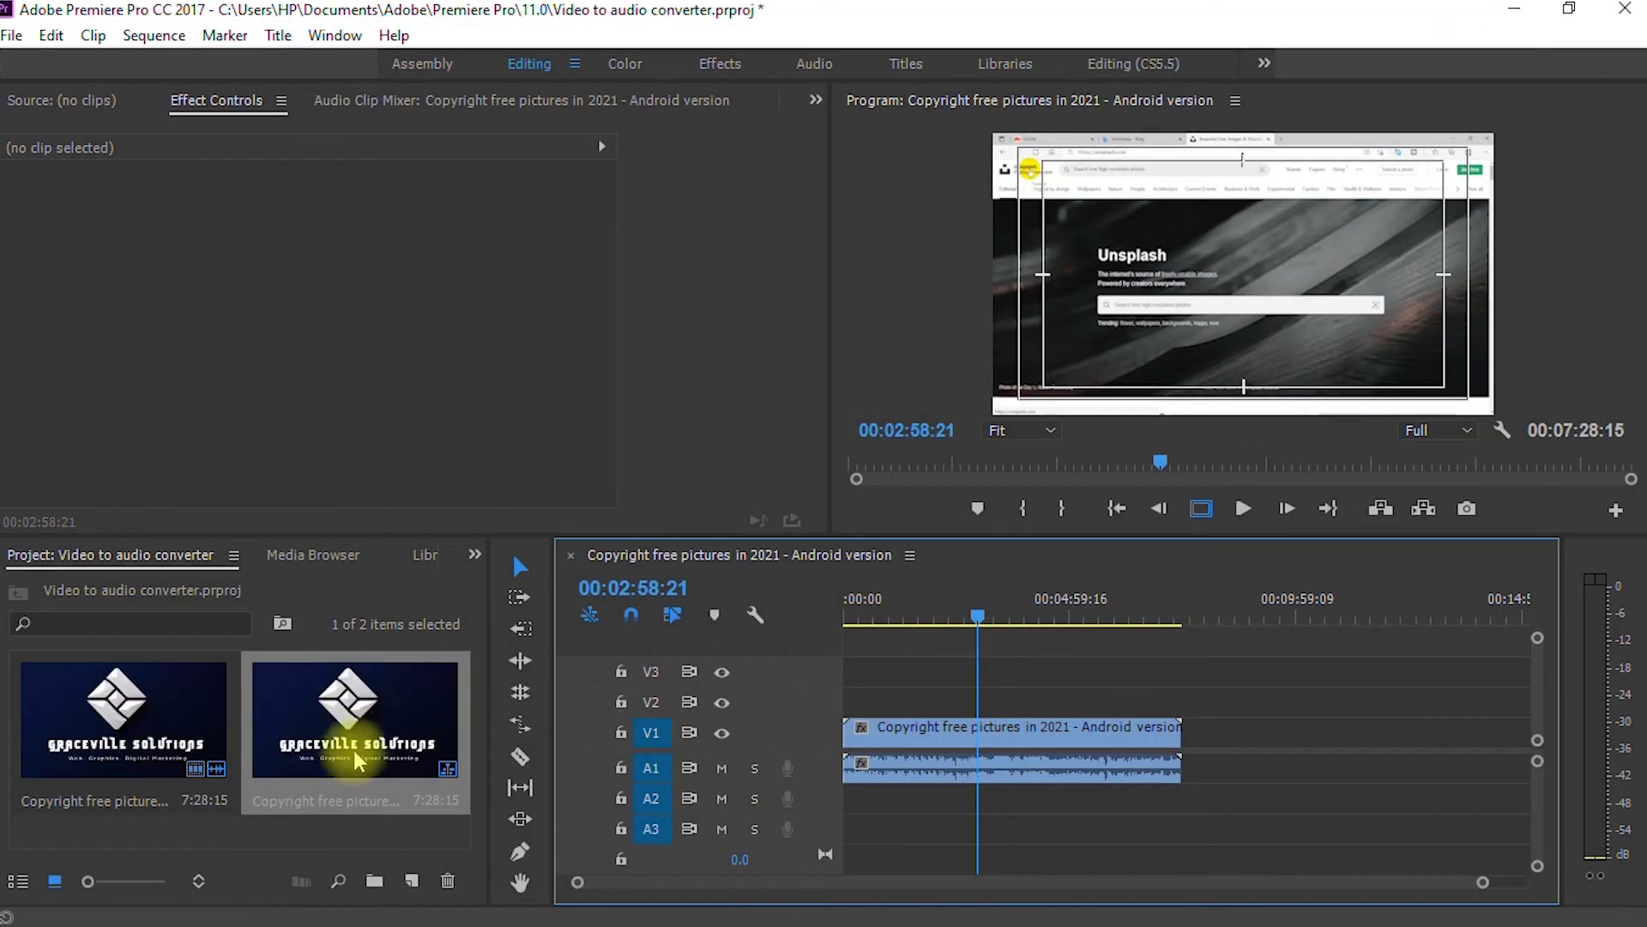
{"action": "left_click", "coordinate": [14, 36]}
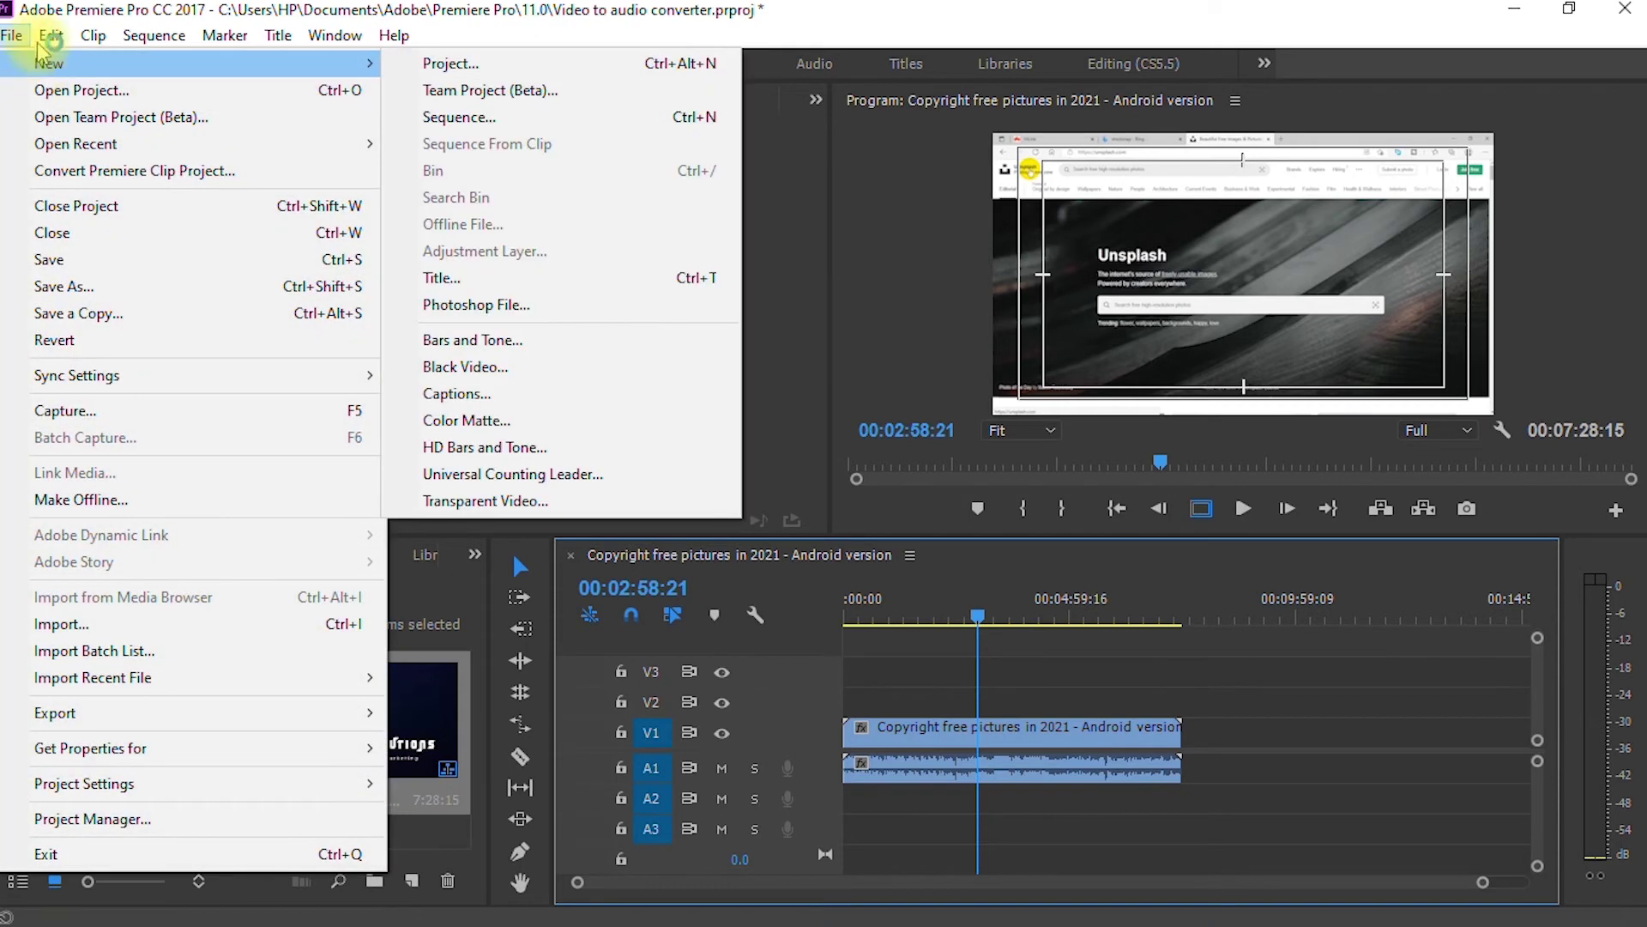
{"action": "left_click", "coordinate": [21, 41]}
{"action": "left_click", "coordinate": [13, 36]}
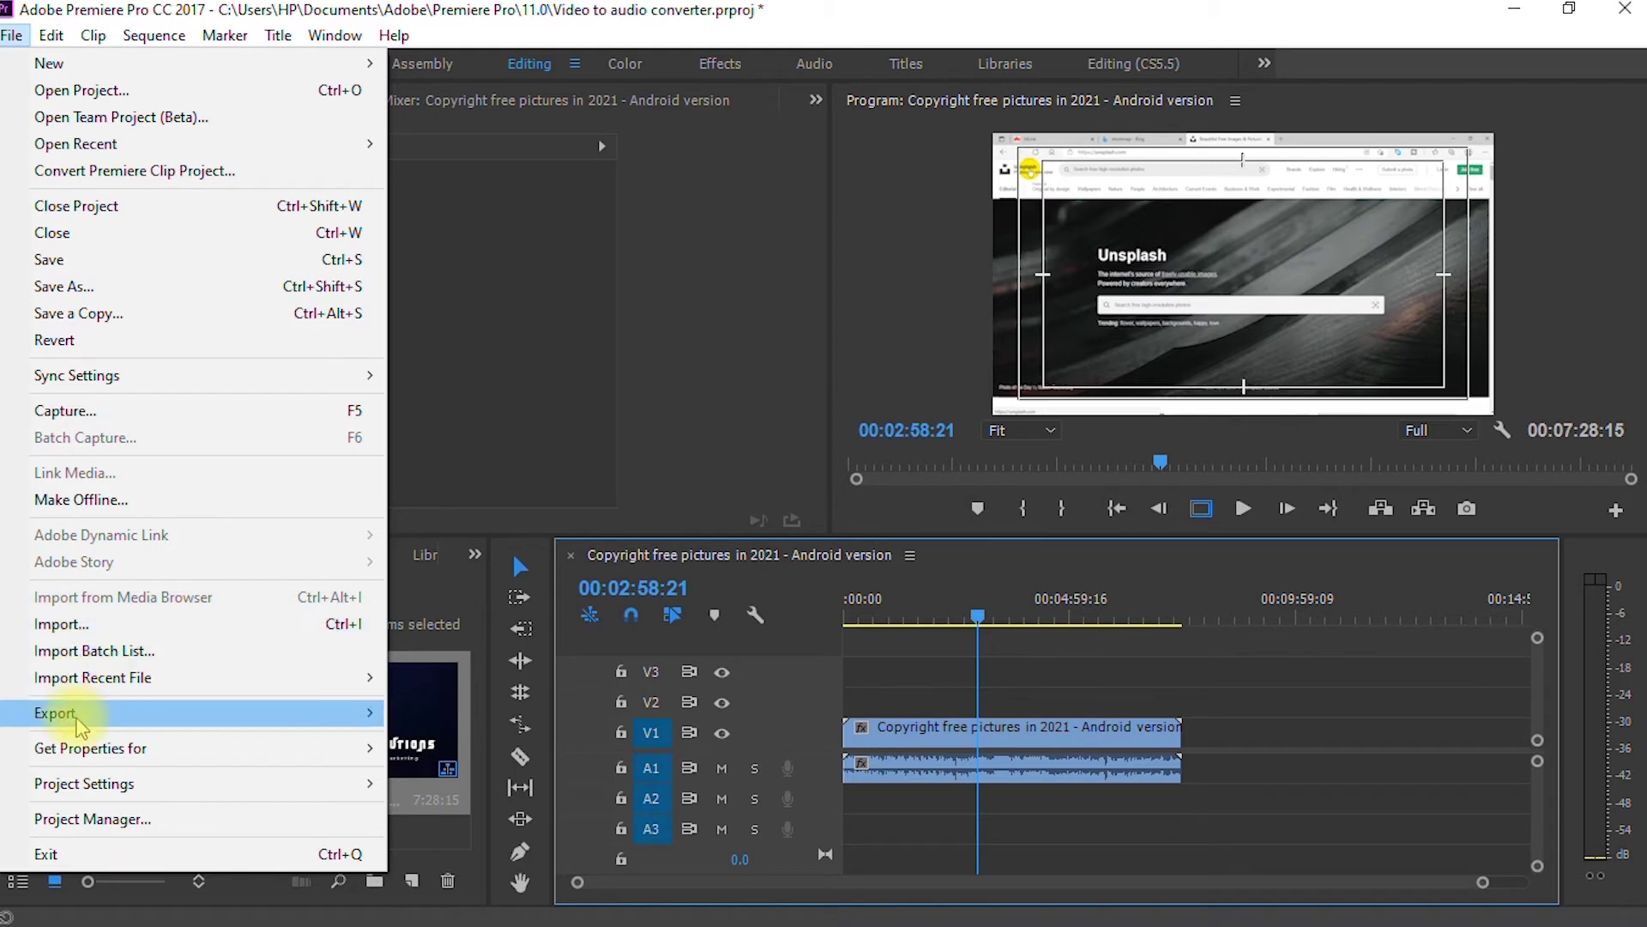
{"action": "mouse_move", "coordinate": [82, 729]}
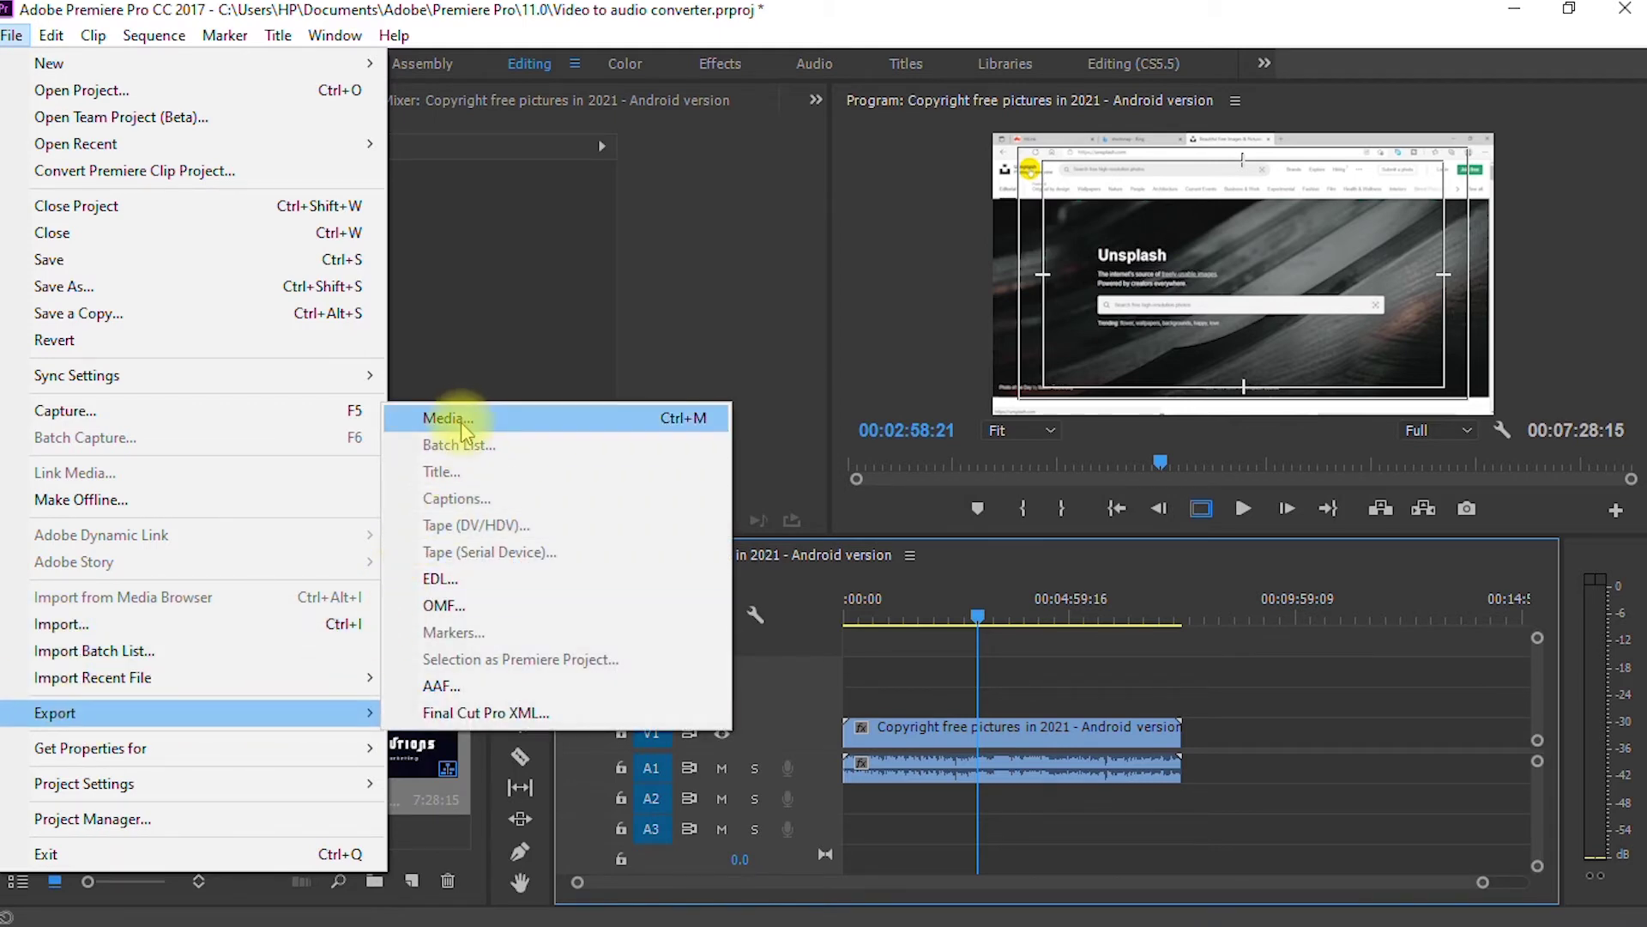
{"action": "left_click", "coordinate": [685, 432]}
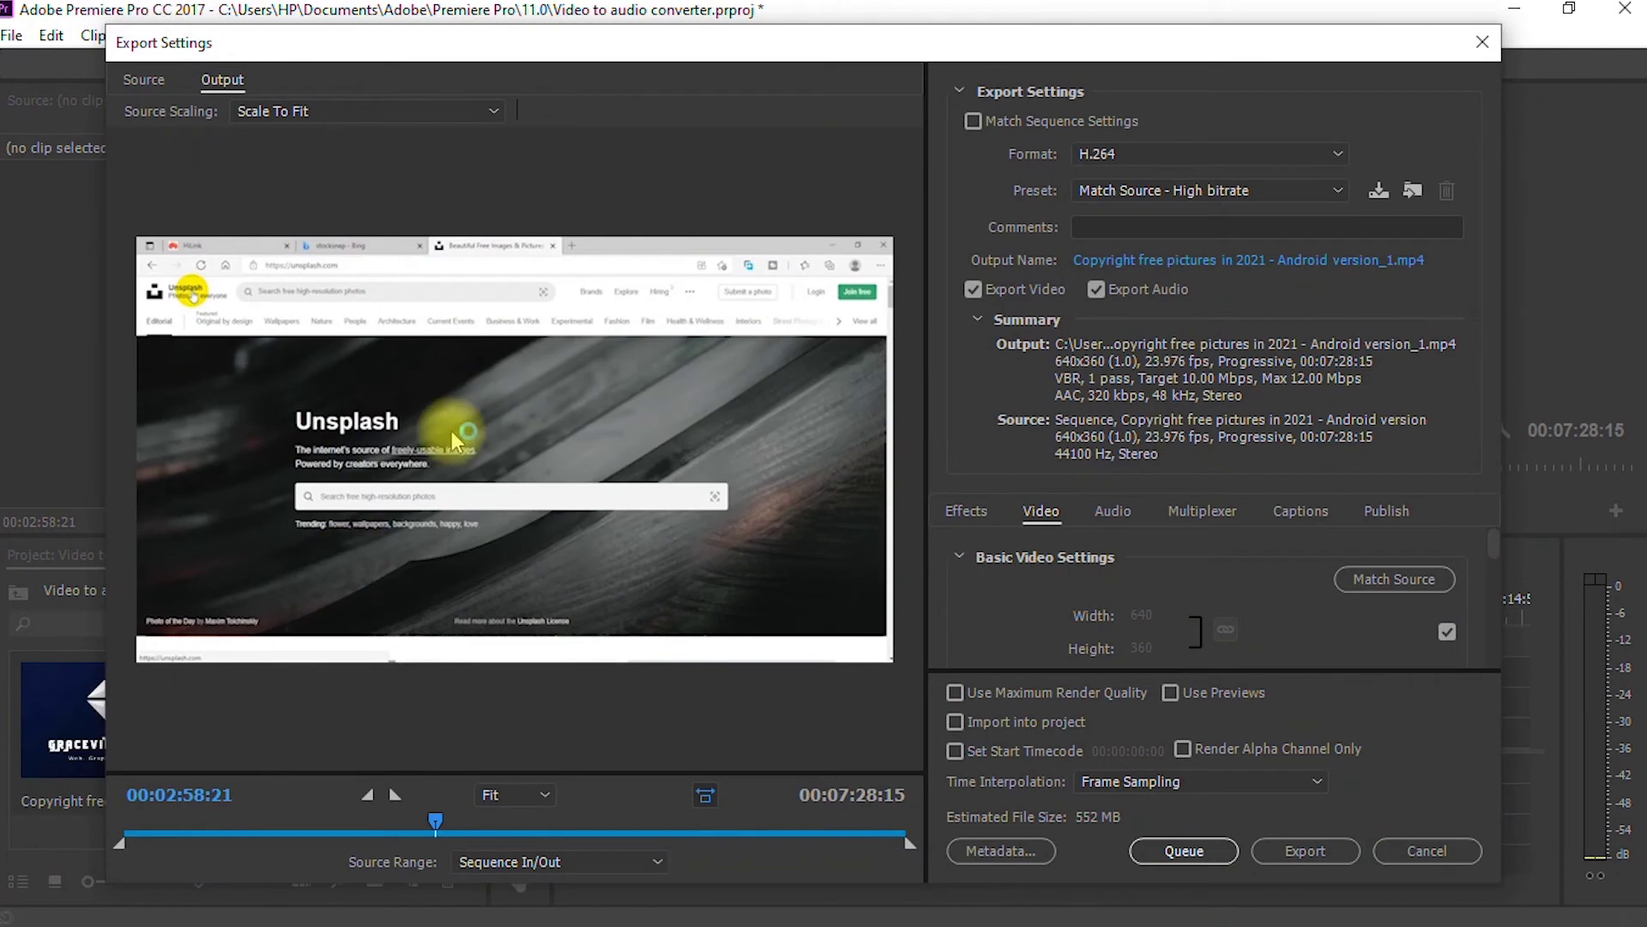
{"action": "left_click", "coordinate": [1483, 41]}
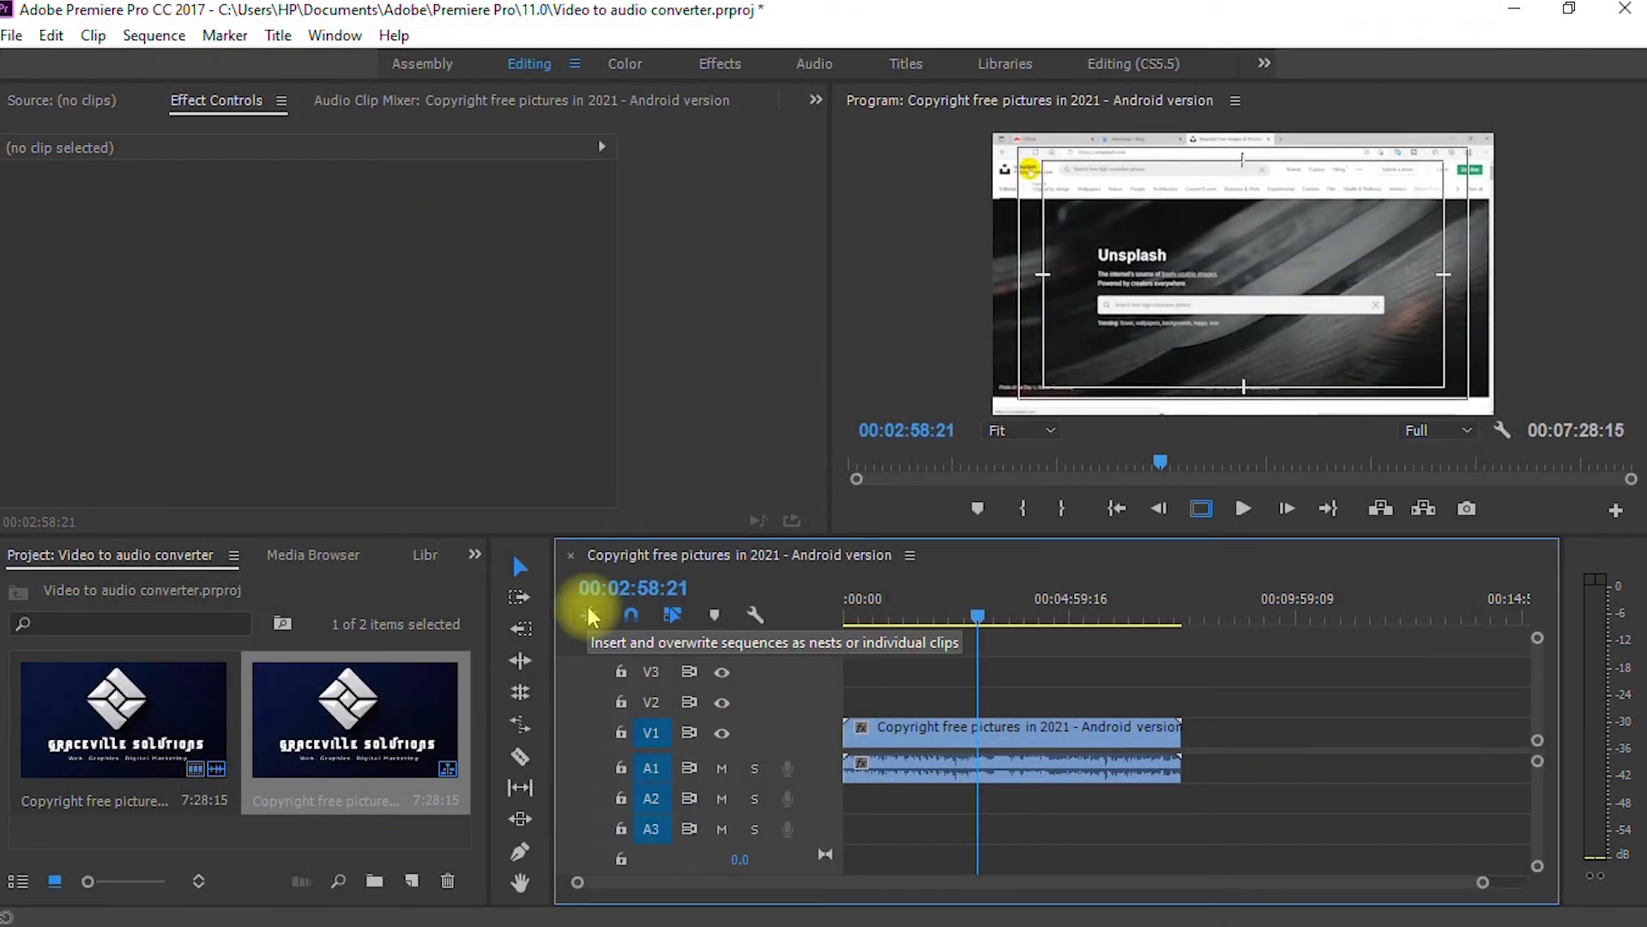
Step: Open the media export settings for the "Copyright free pictures in 2021 - Android version" sequence
{"action": "left_click", "coordinate": [590, 616]}
{"action": "left_click", "coordinate": [590, 616]}
{"action": "key", "text": "ctrl+m"}
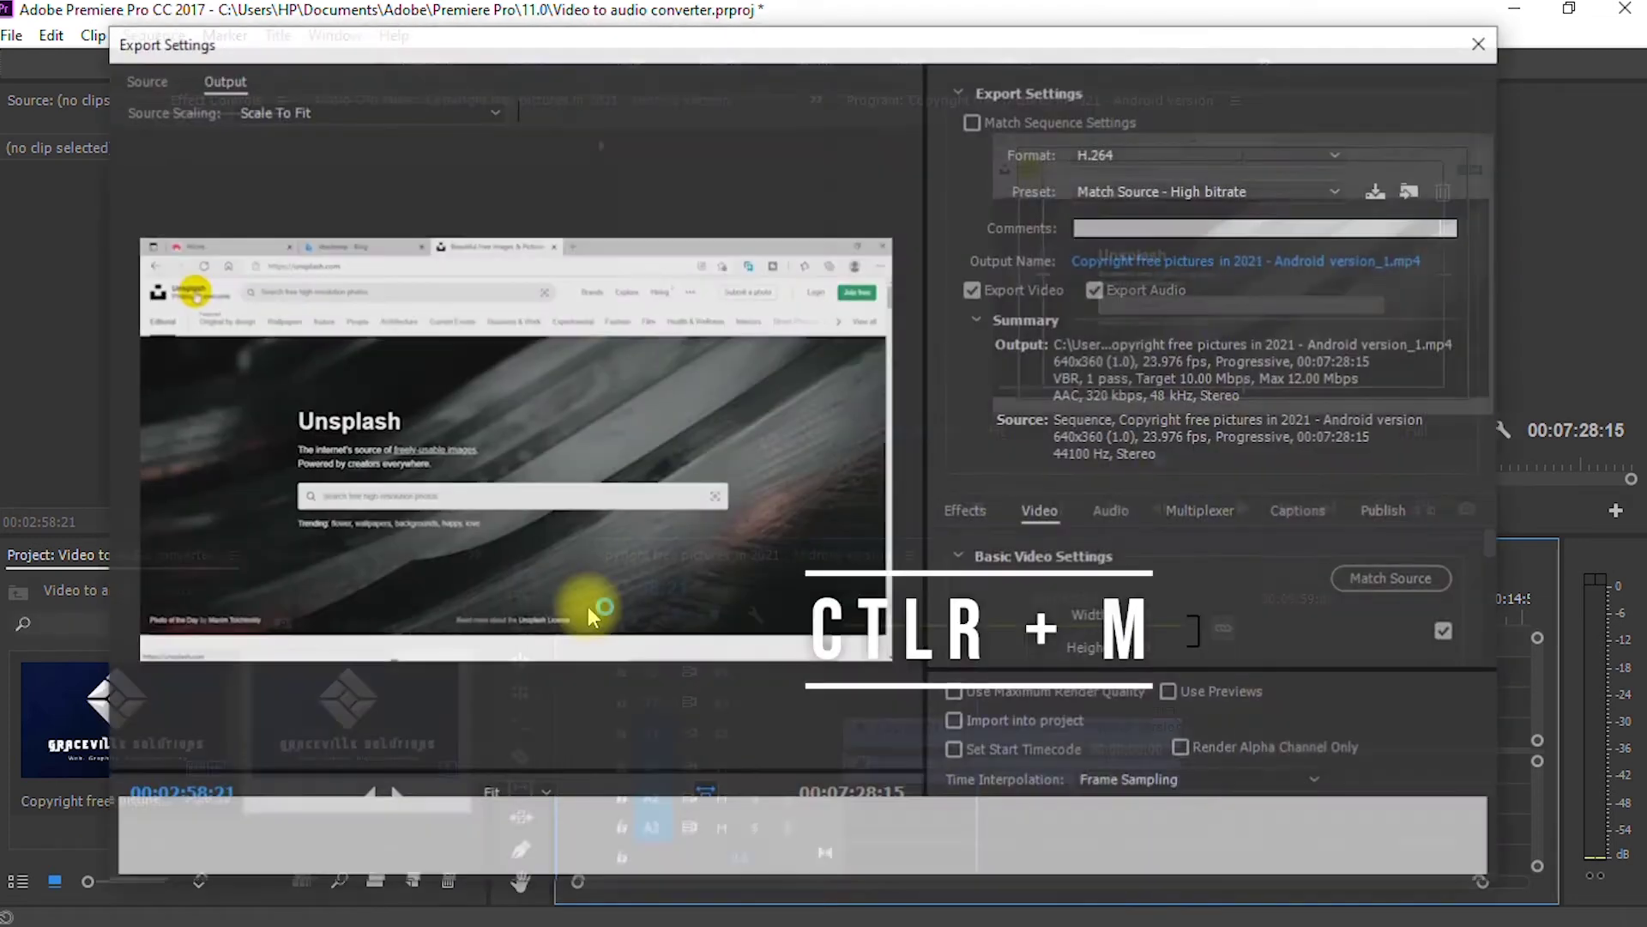
{"action": "left_click", "coordinate": [546, 641]}
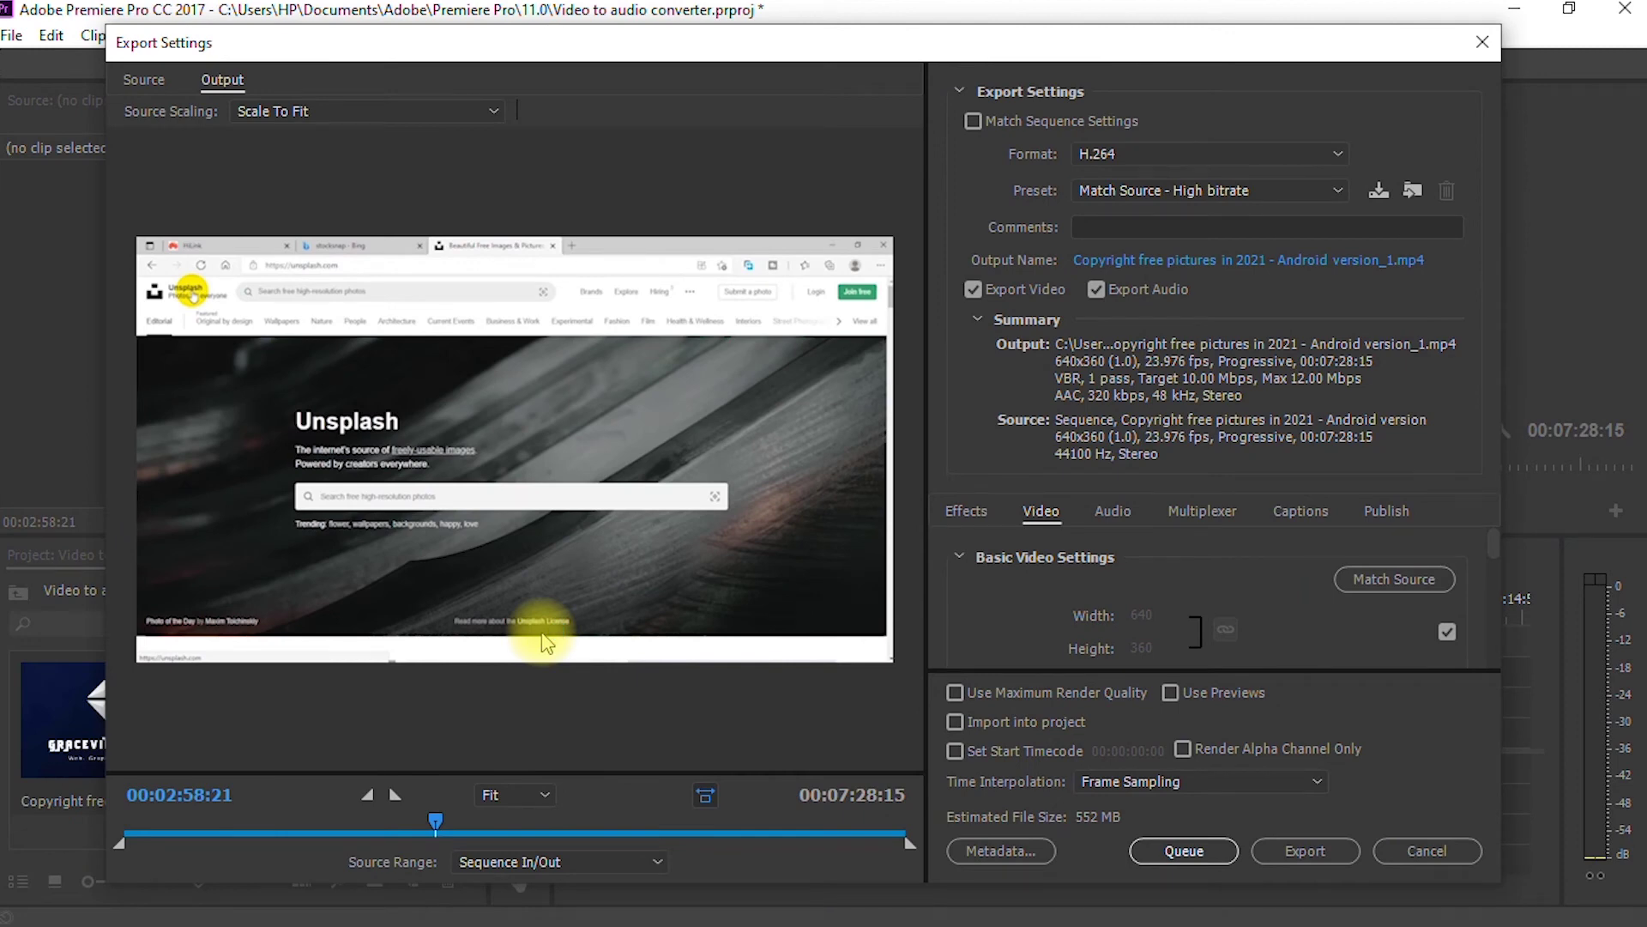
{"action": "left_click", "coordinate": [544, 637]}
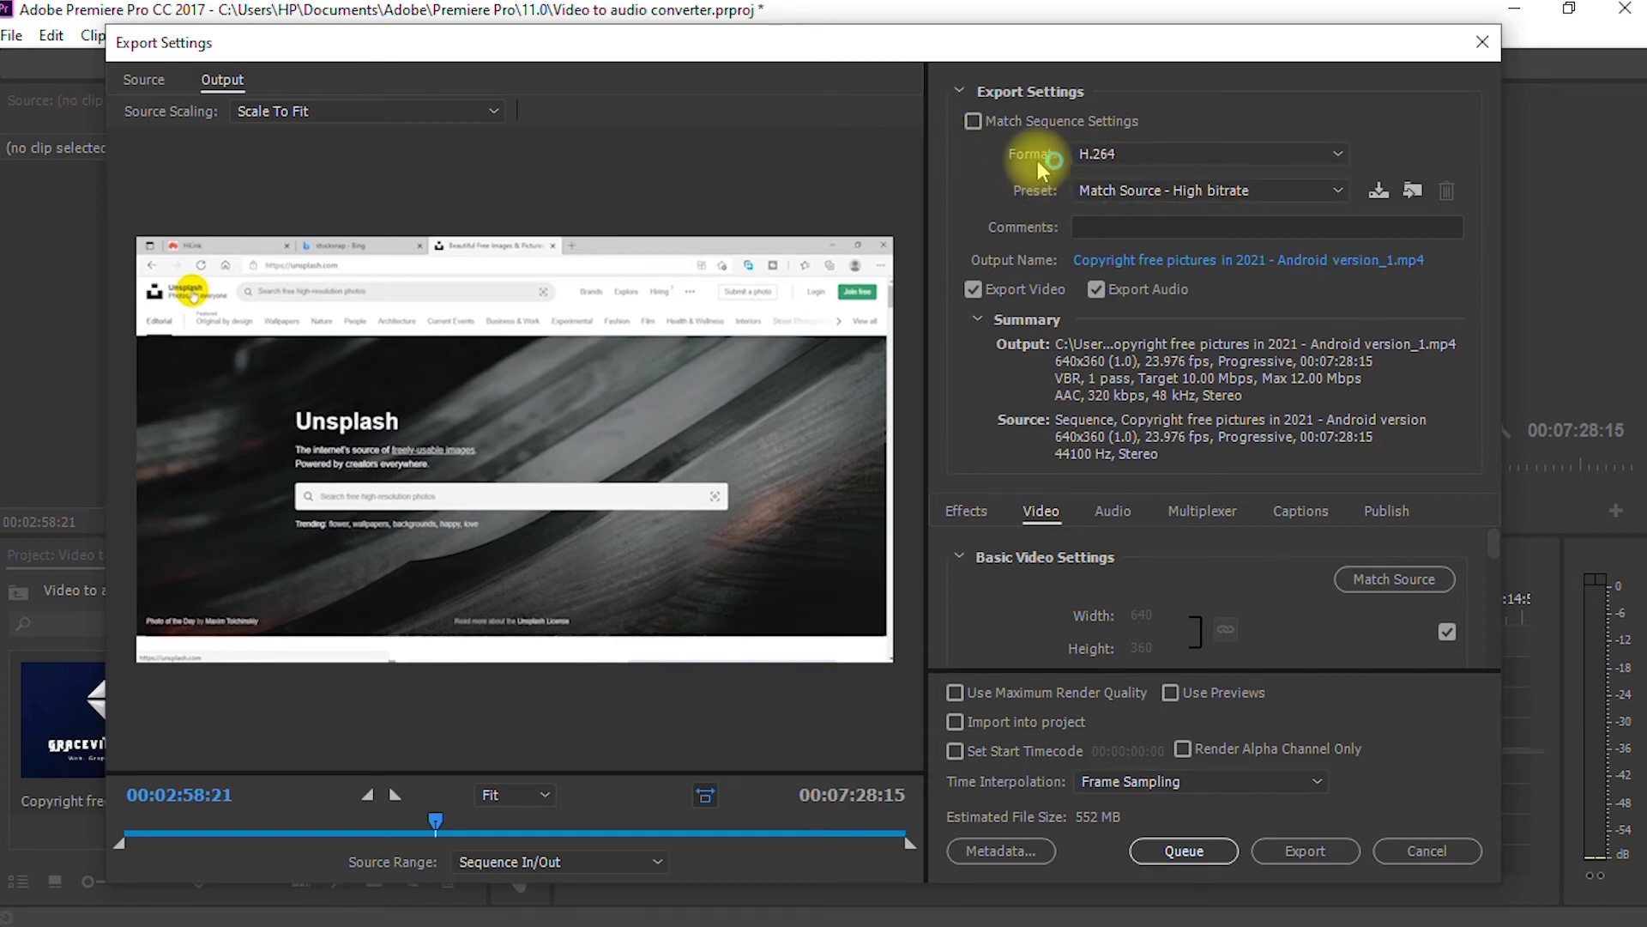
Step: Set the export format to AAC Audio
{"action": "left_click", "coordinate": [1156, 155]}
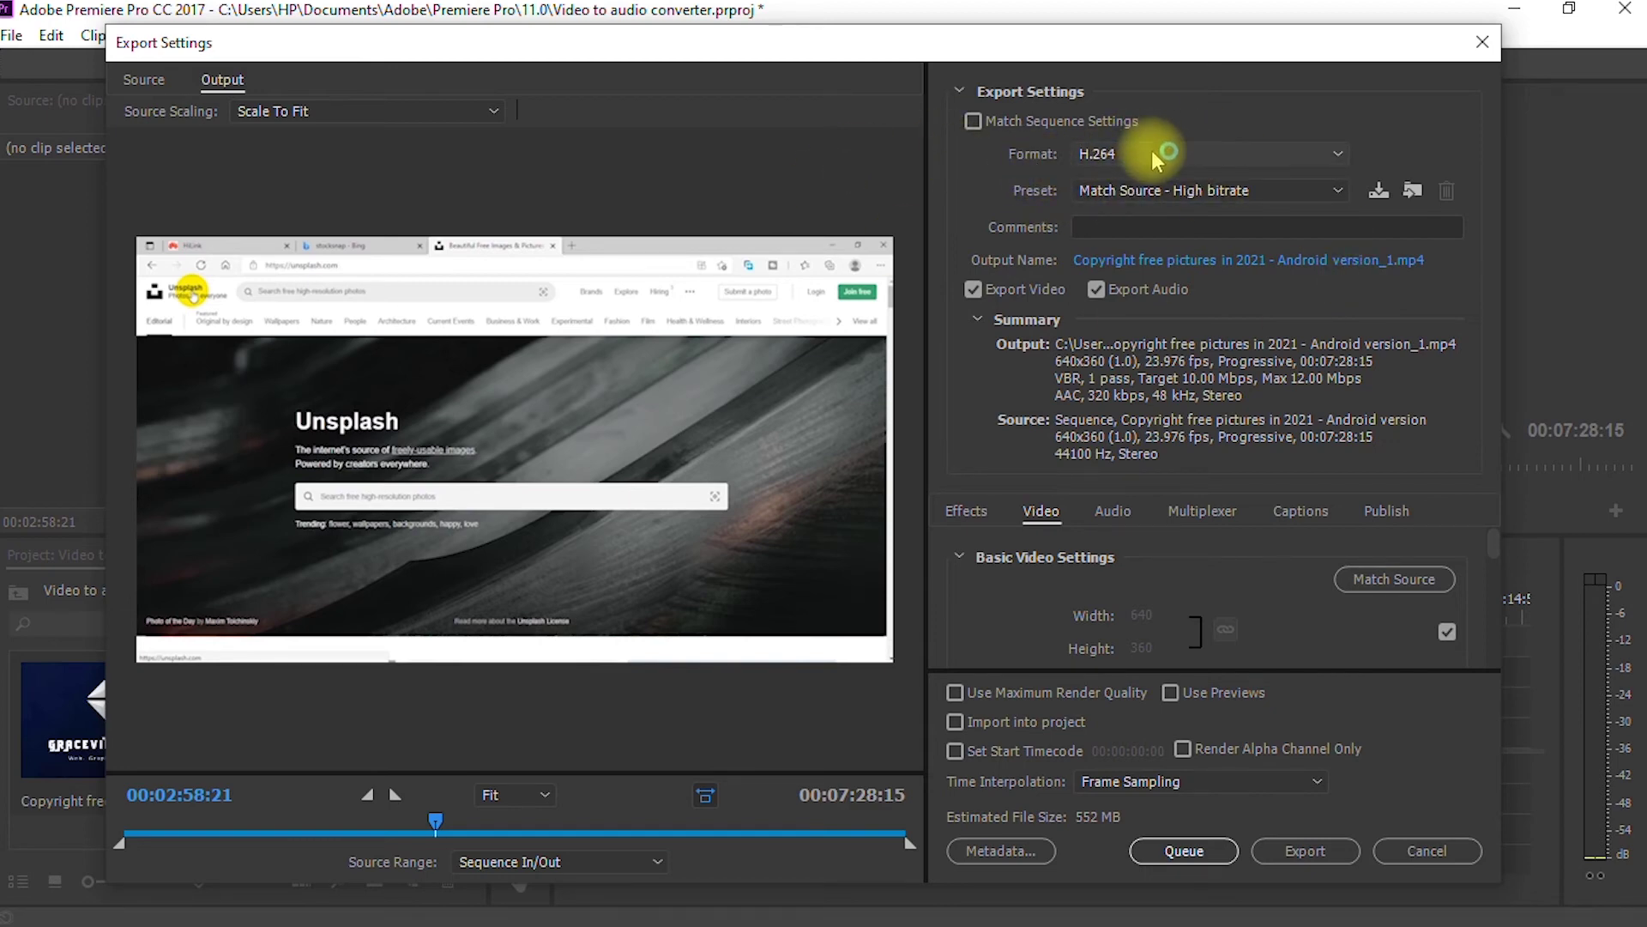
{"action": "left_click", "coordinate": [1269, 158]}
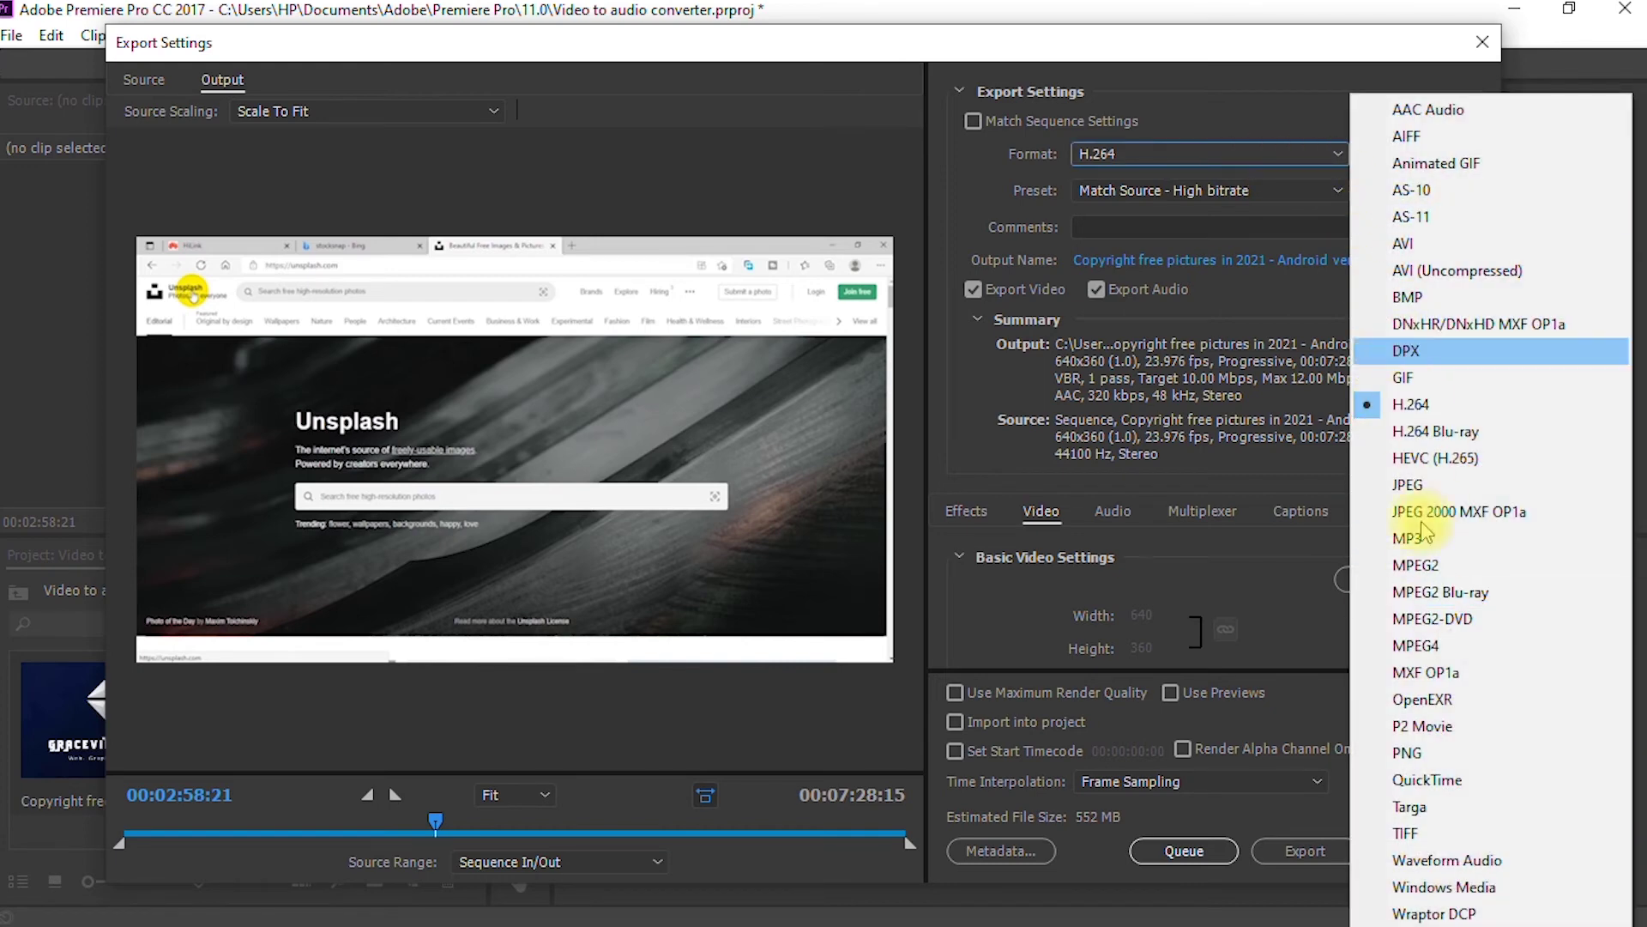
{"action": "left_click", "coordinate": [1405, 377]}
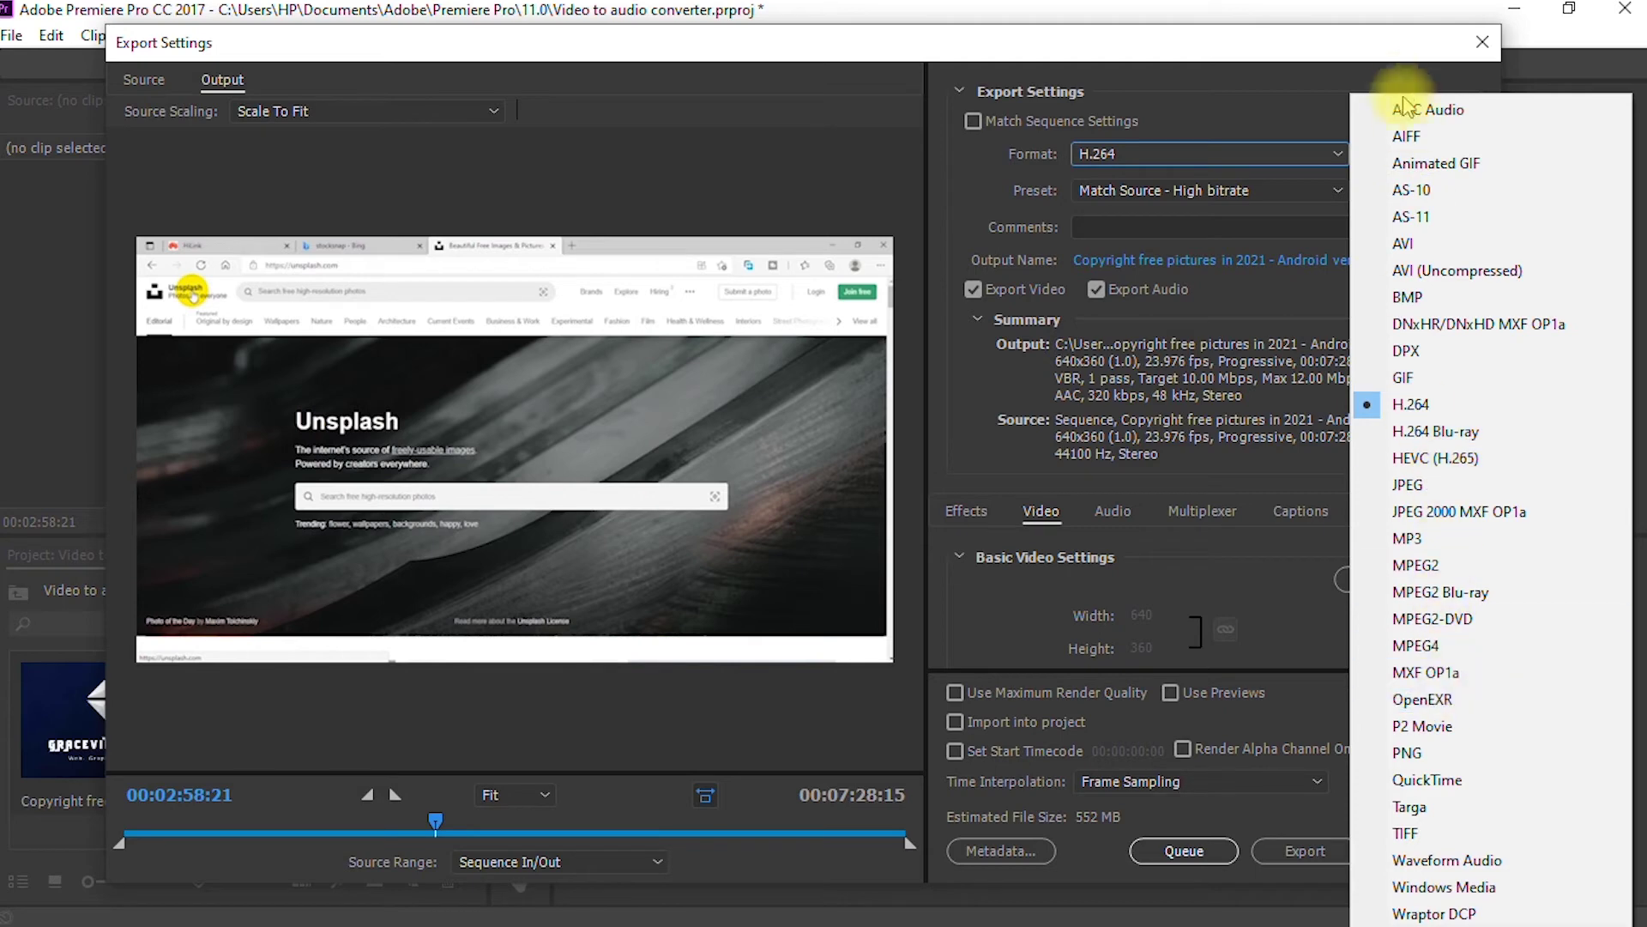
{"action": "left_click", "coordinate": [1427, 110]}
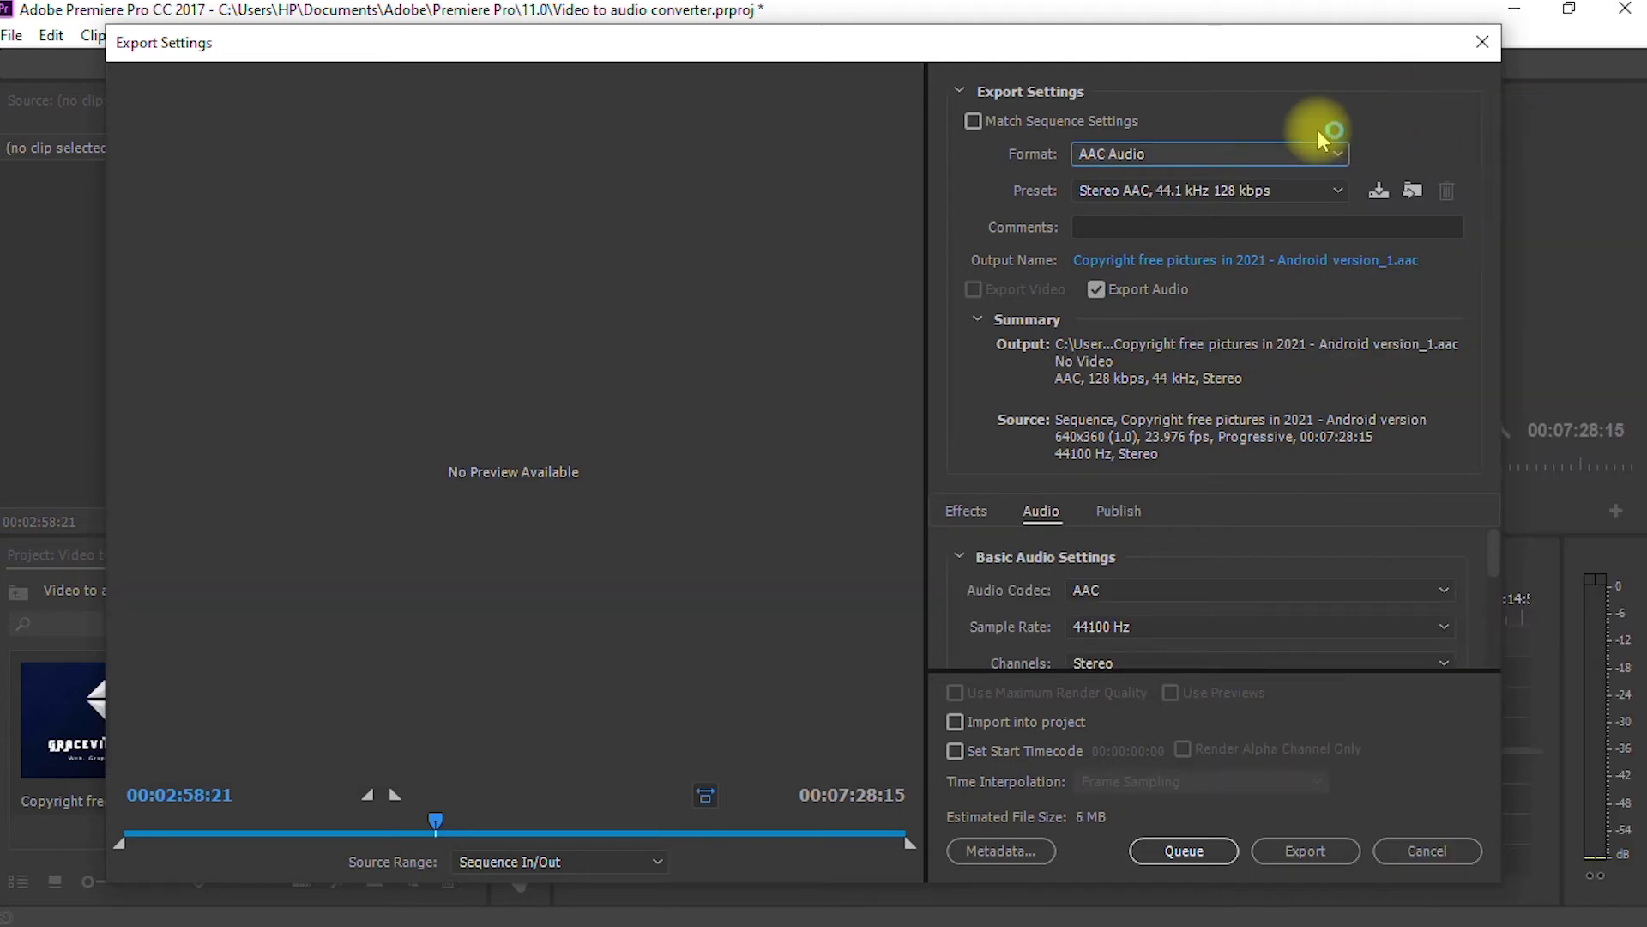
Step: Set the export format to MP3 and choose the MP3 128 kbps preset
{"action": "left_click", "coordinate": [1215, 159]}
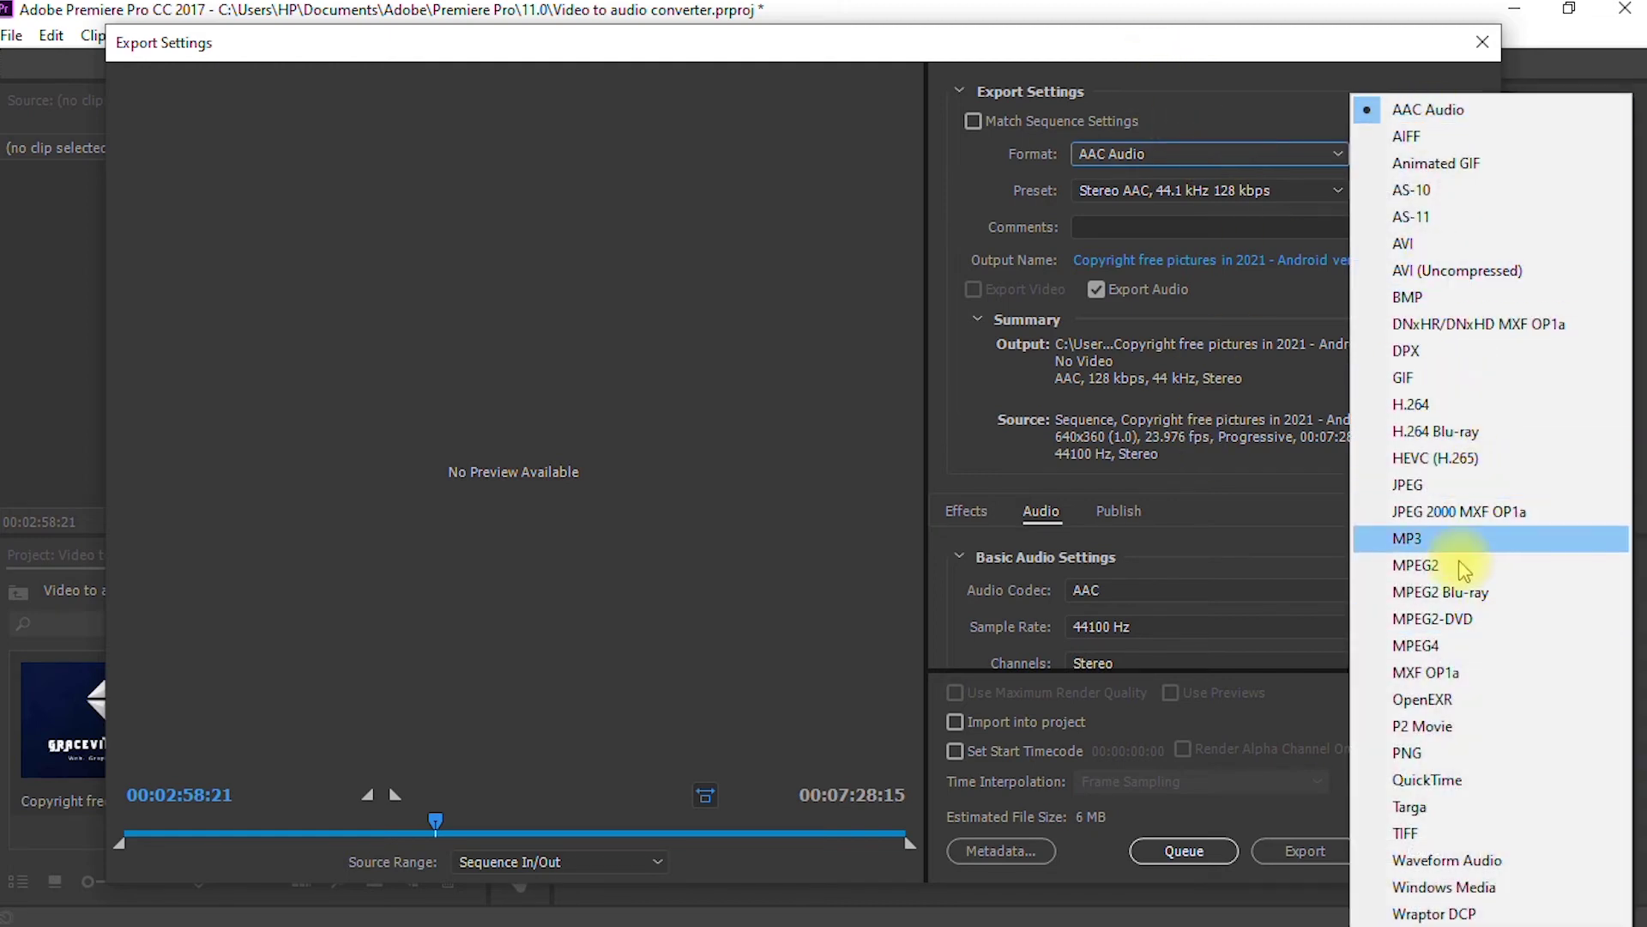
{"action": "left_click", "coordinate": [1441, 541]}
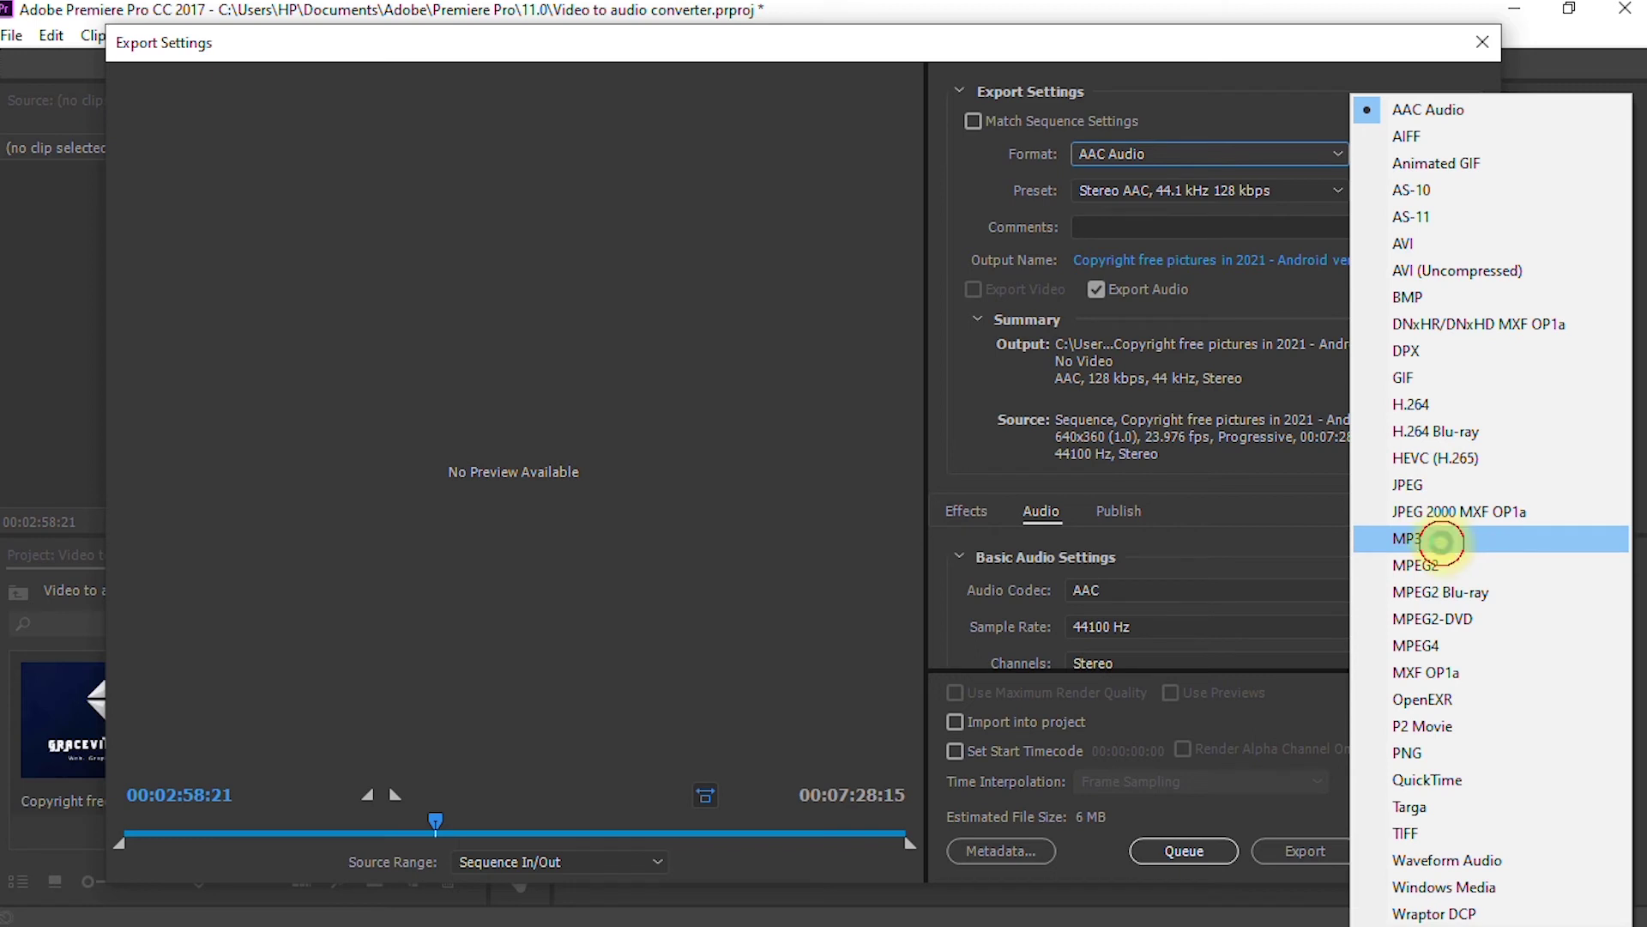
{"action": "left_click", "coordinate": [1134, 189]}
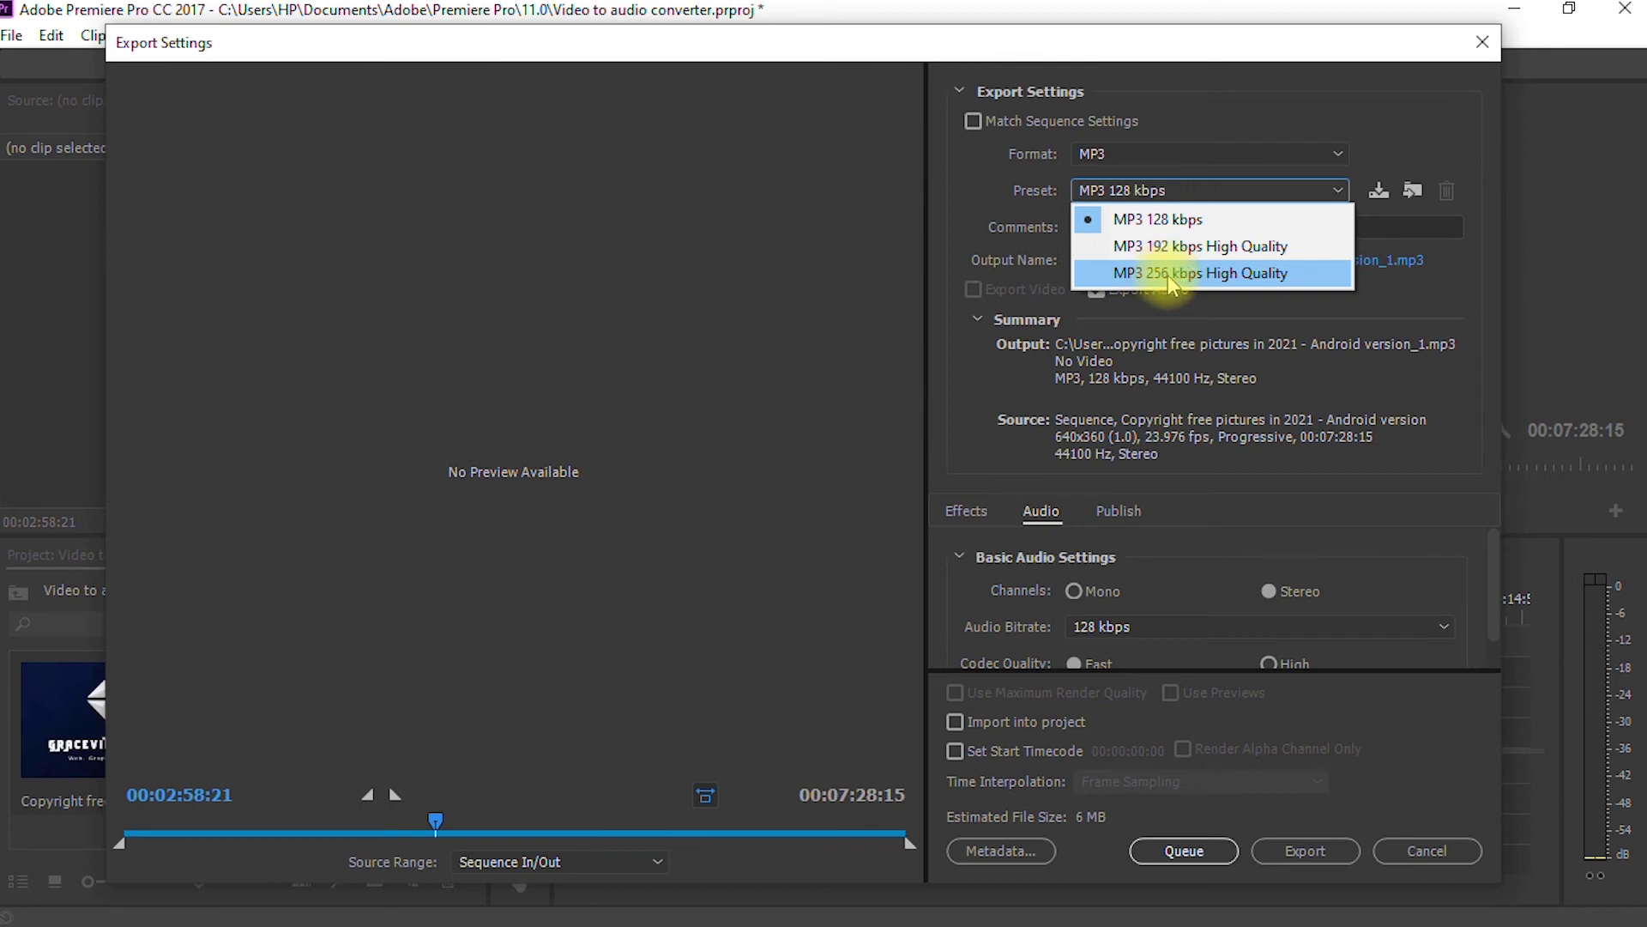
{"action": "left_click", "coordinate": [1210, 221]}
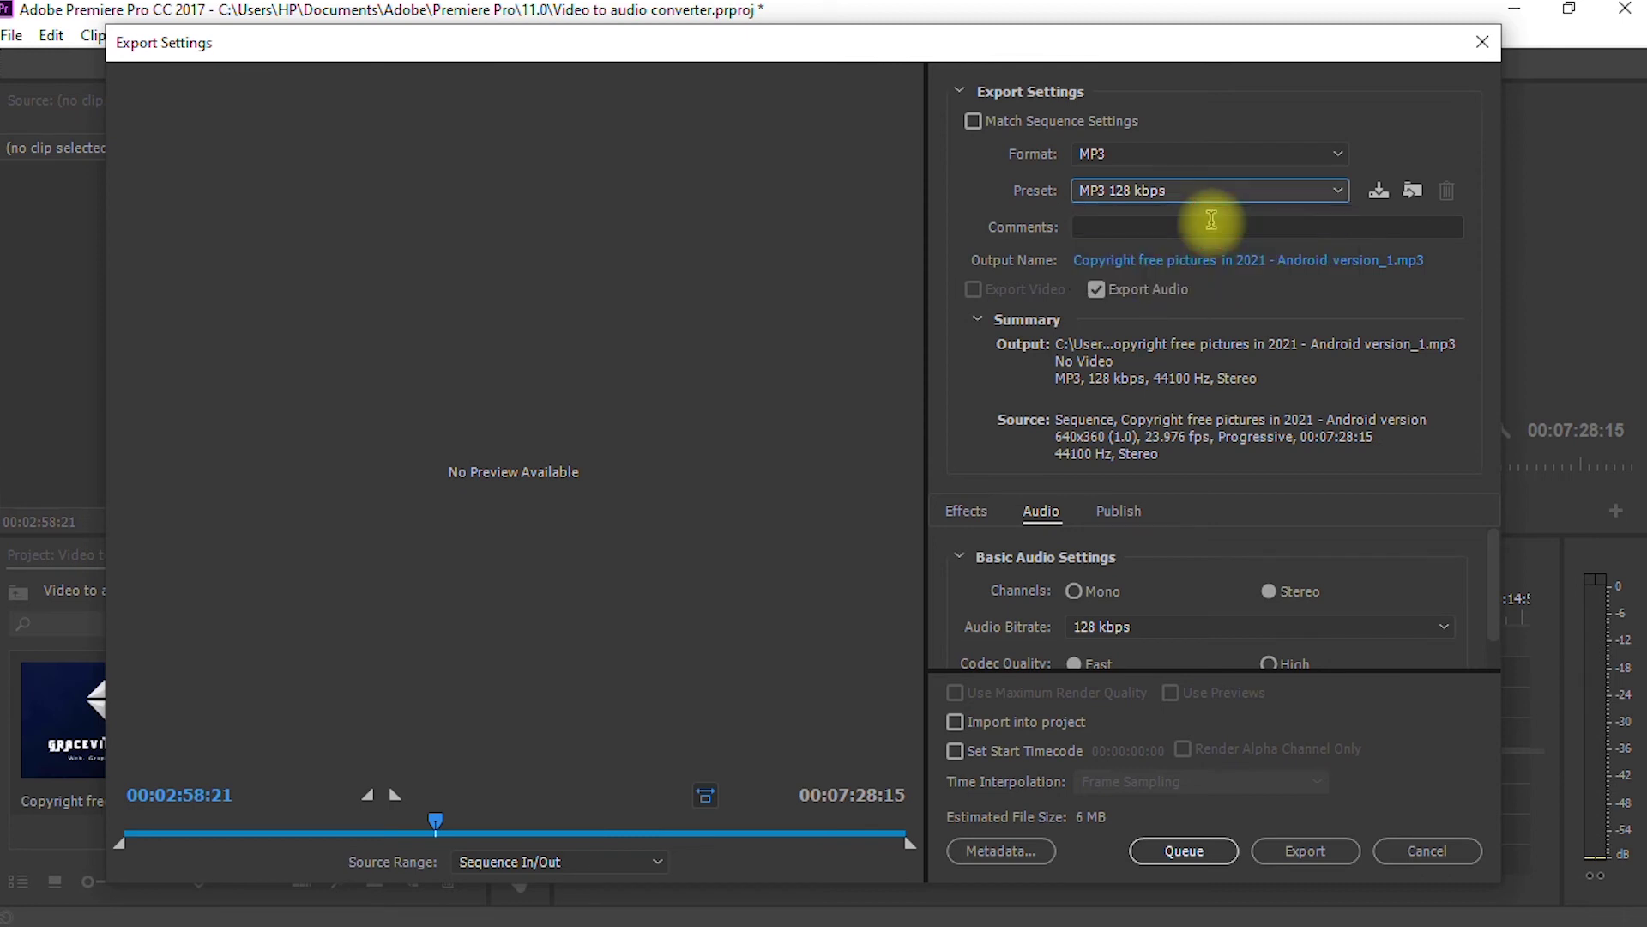
{"action": "left_click", "coordinate": [1217, 209]}
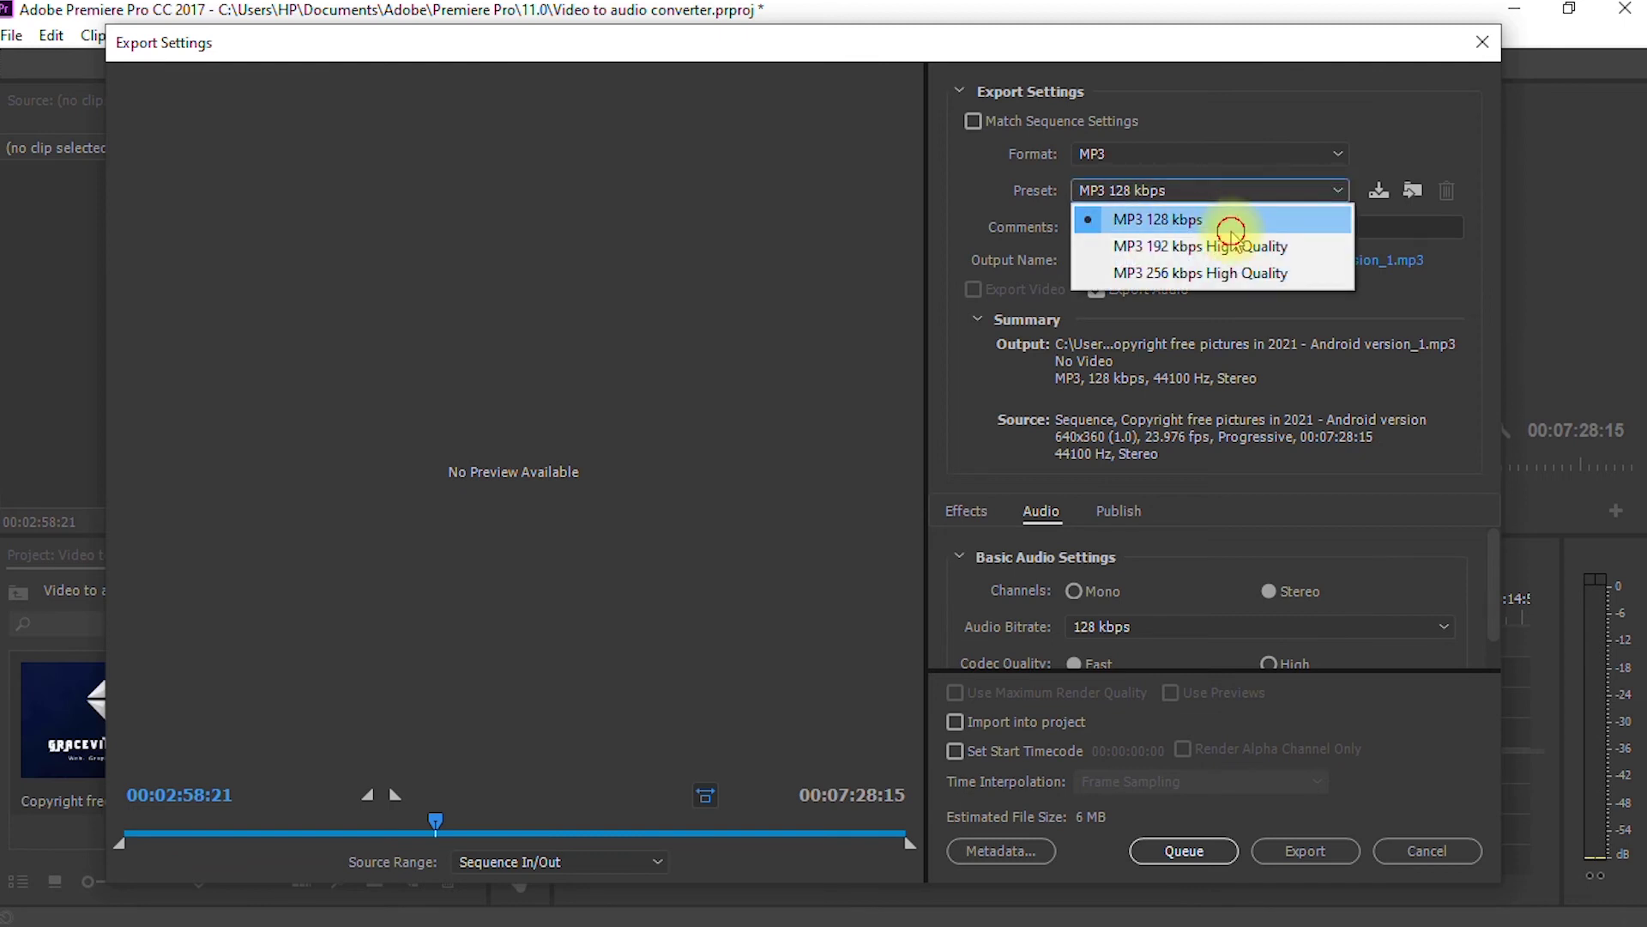
{"action": "left_click", "coordinate": [1232, 220]}
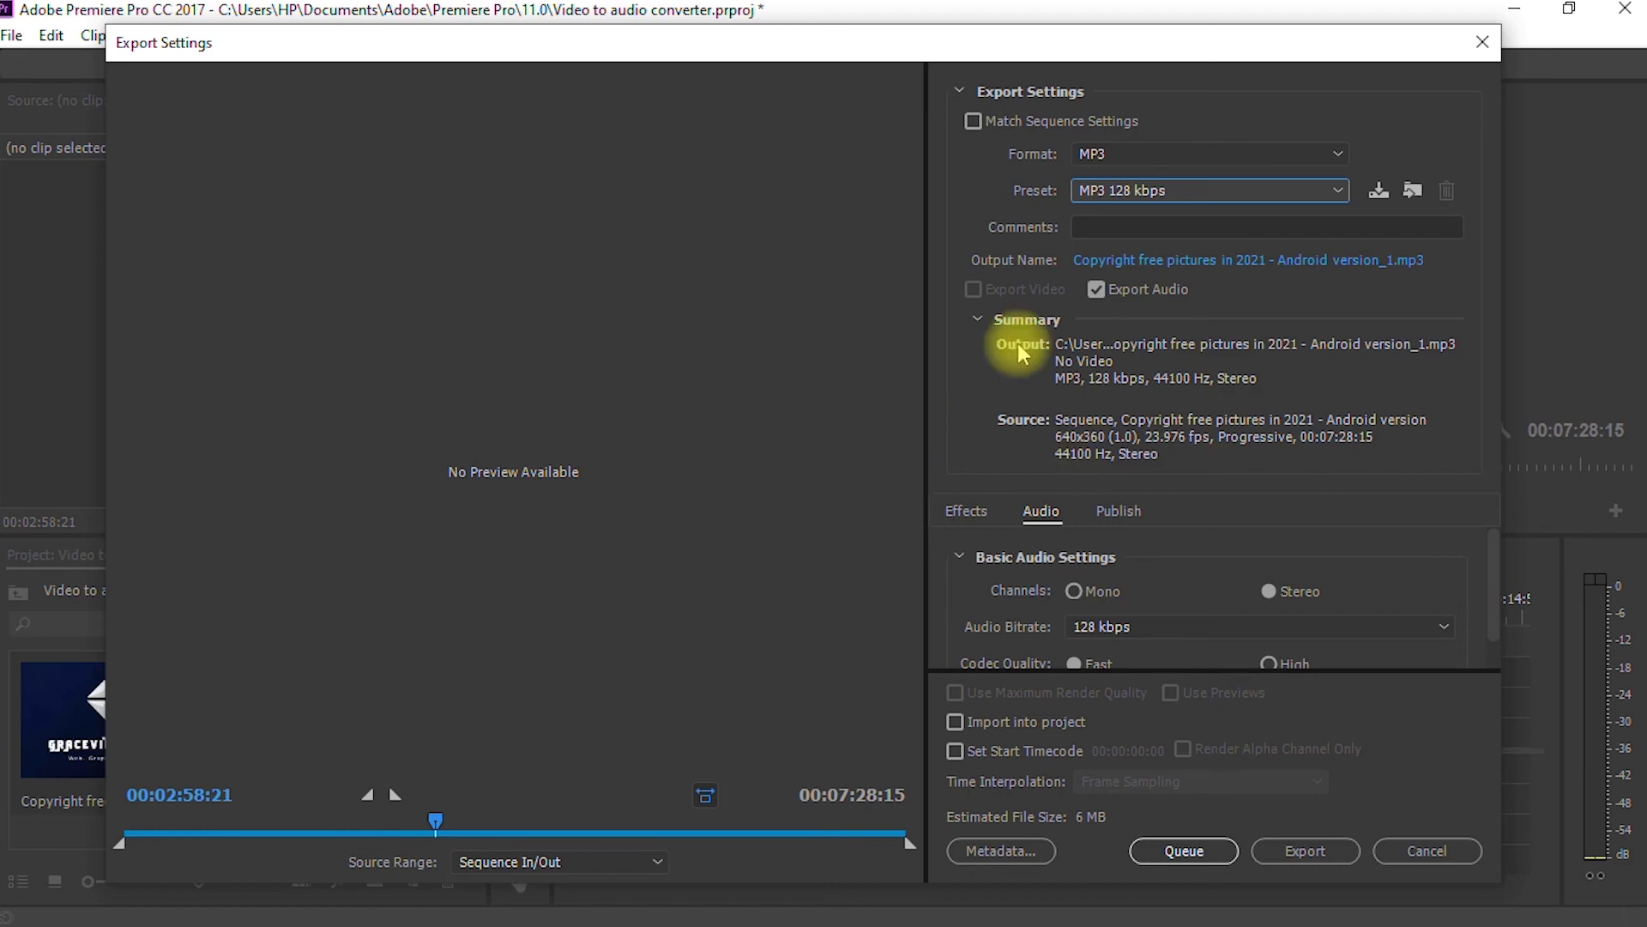
Step: Start editing the export's output name and choose the Documents\Adobe\Premiere Pro\11.0 folder as the save location
{"action": "left_click", "coordinate": [1187, 261]}
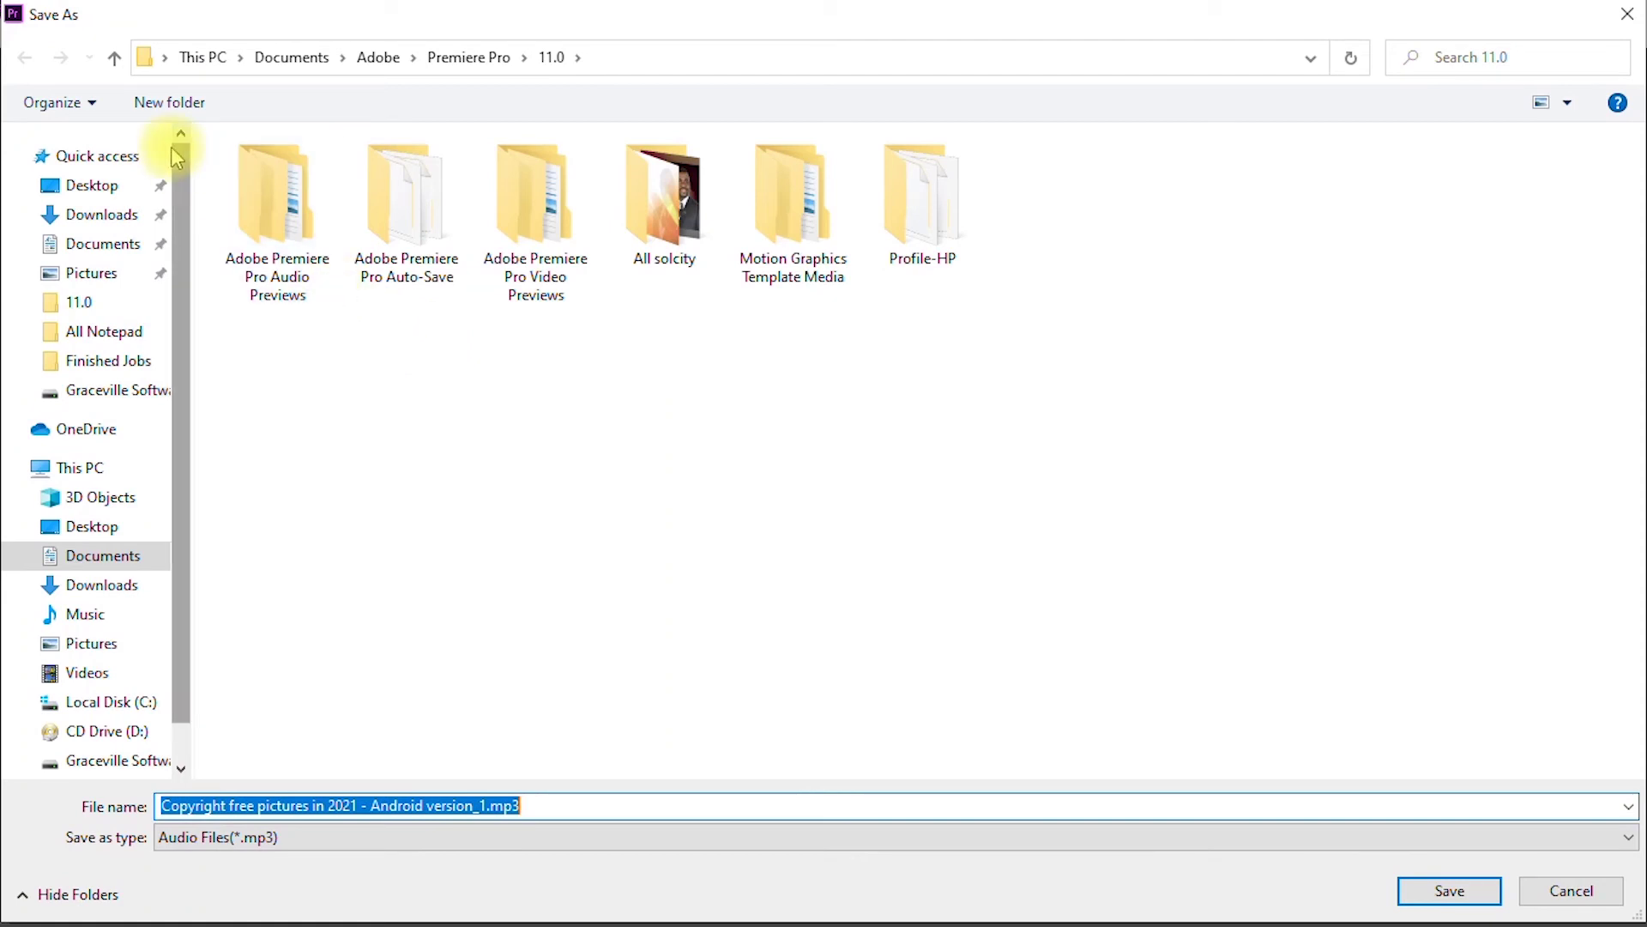
{"action": "left_click", "coordinate": [114, 57]}
{"action": "left_click", "coordinate": [304, 225]}
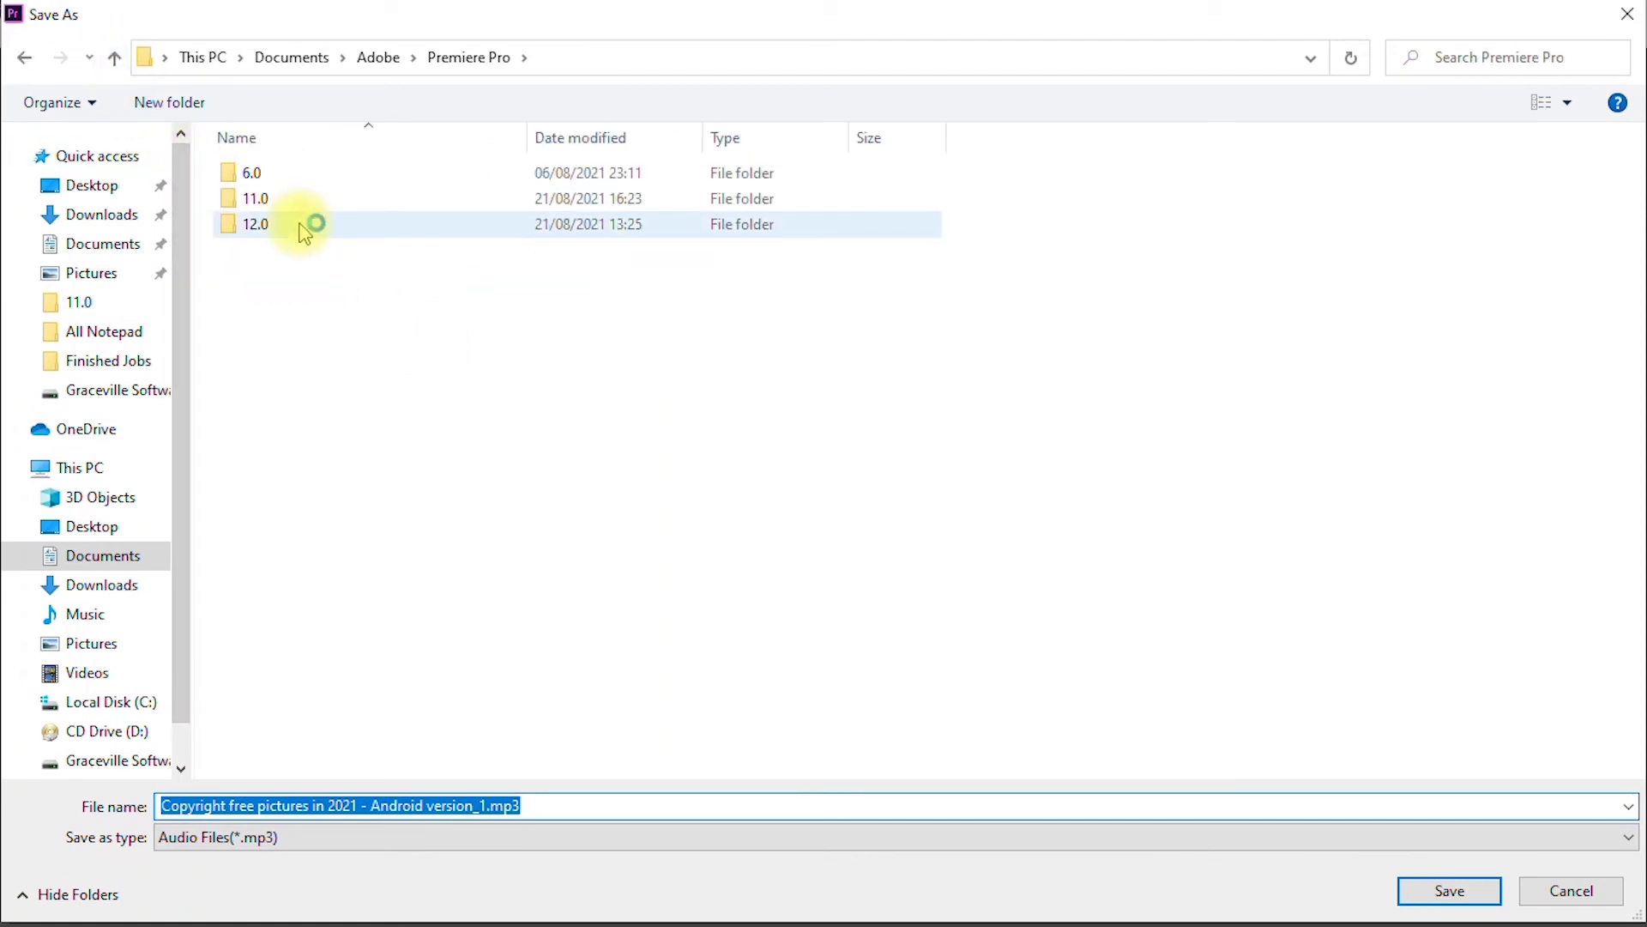
{"action": "double_click", "coordinate": [283, 200]}
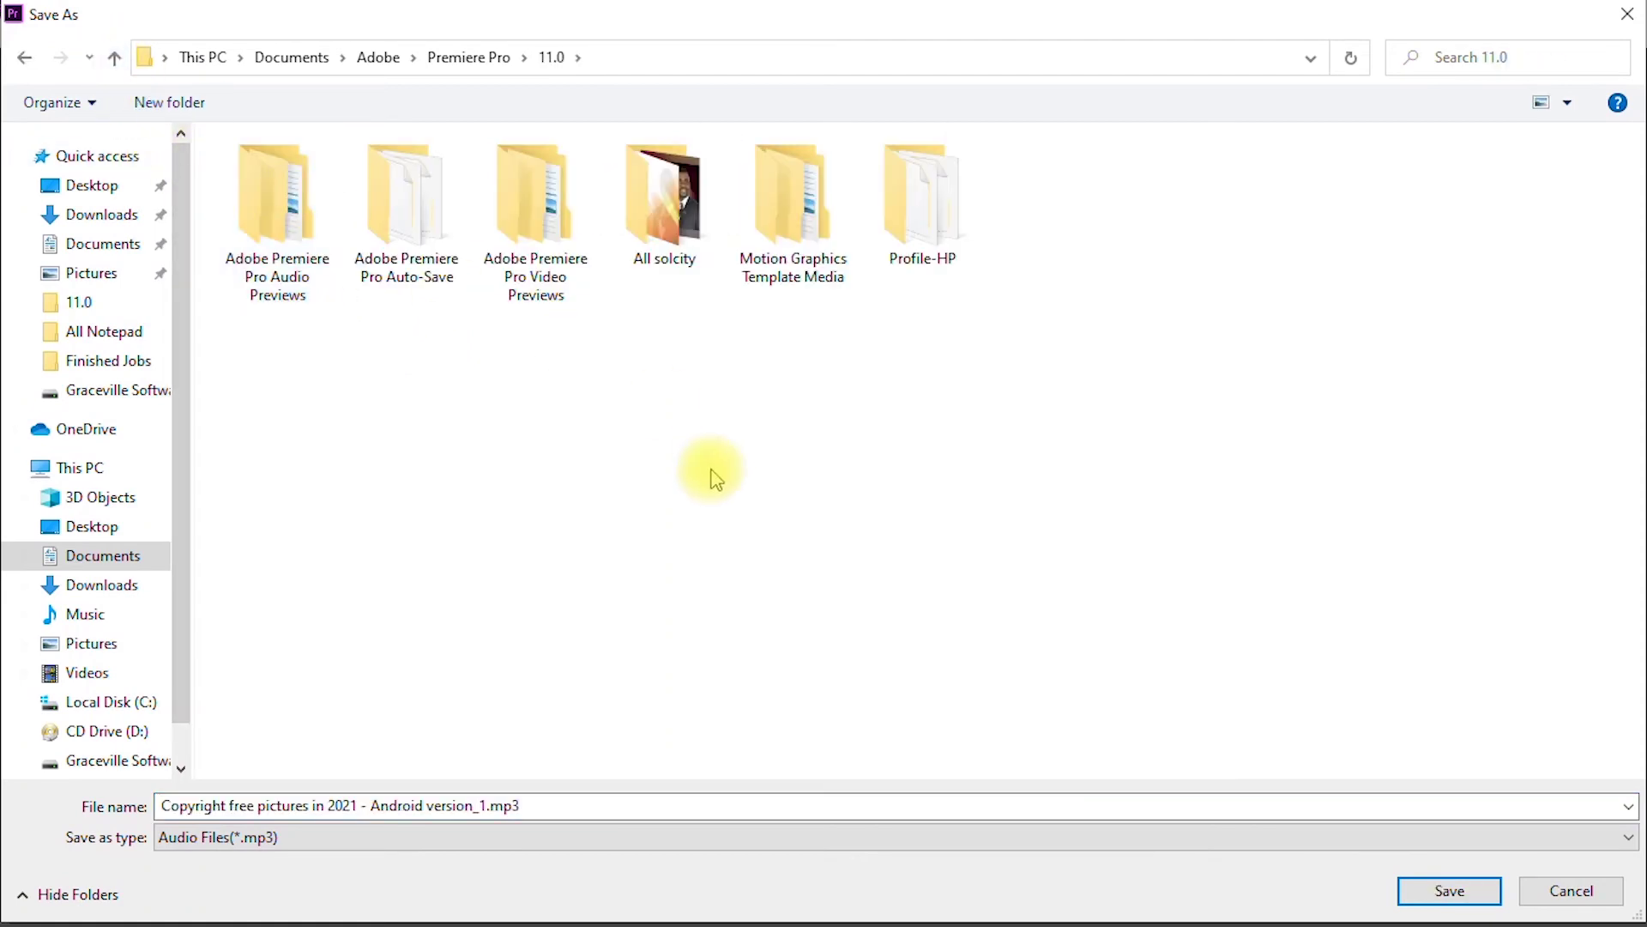
Step: Name the MP3 output file "converted audio" and export the sequence
{"action": "left_click", "coordinate": [399, 805]}
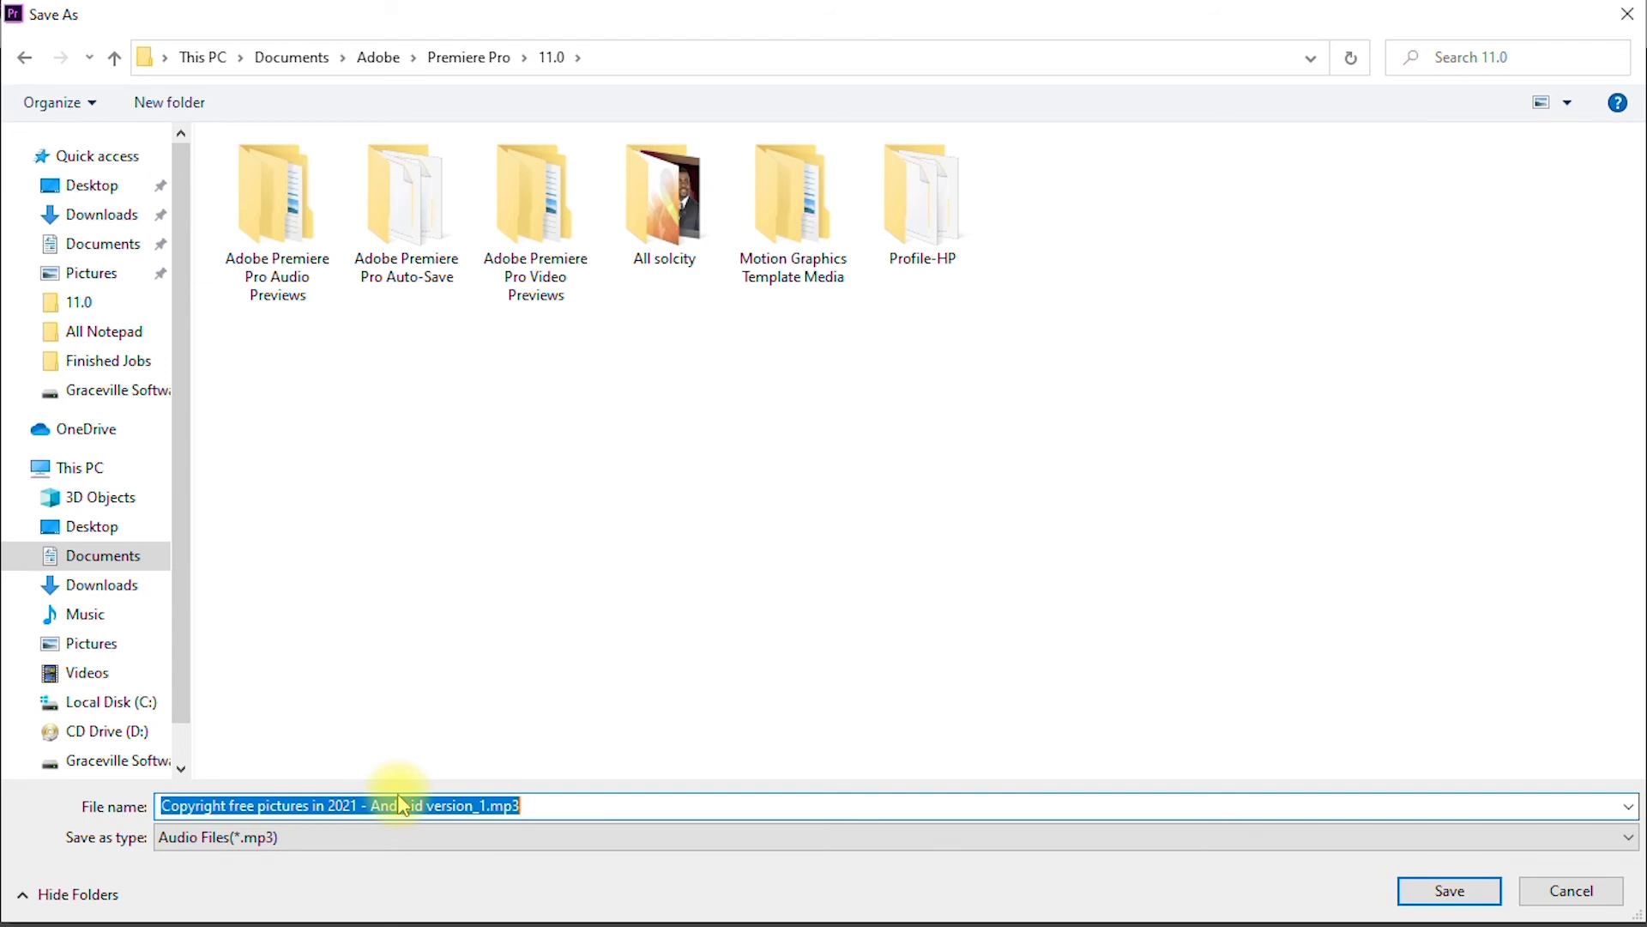
{"action": "type", "text": "conve"}
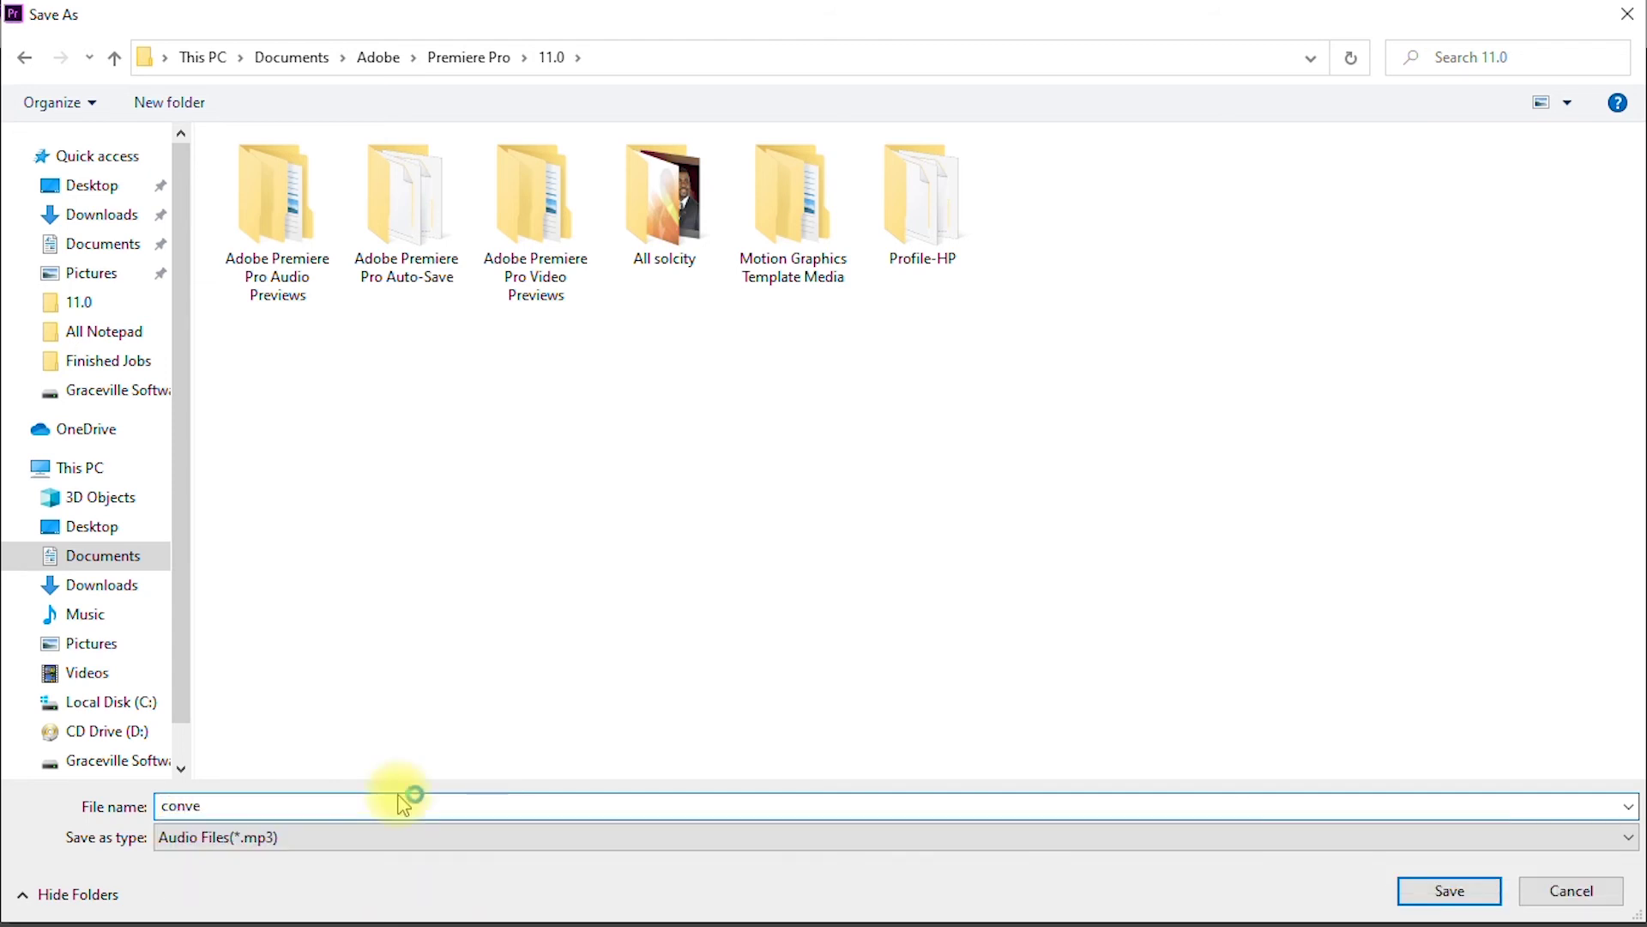
{"action": "type", "text": "rted au"}
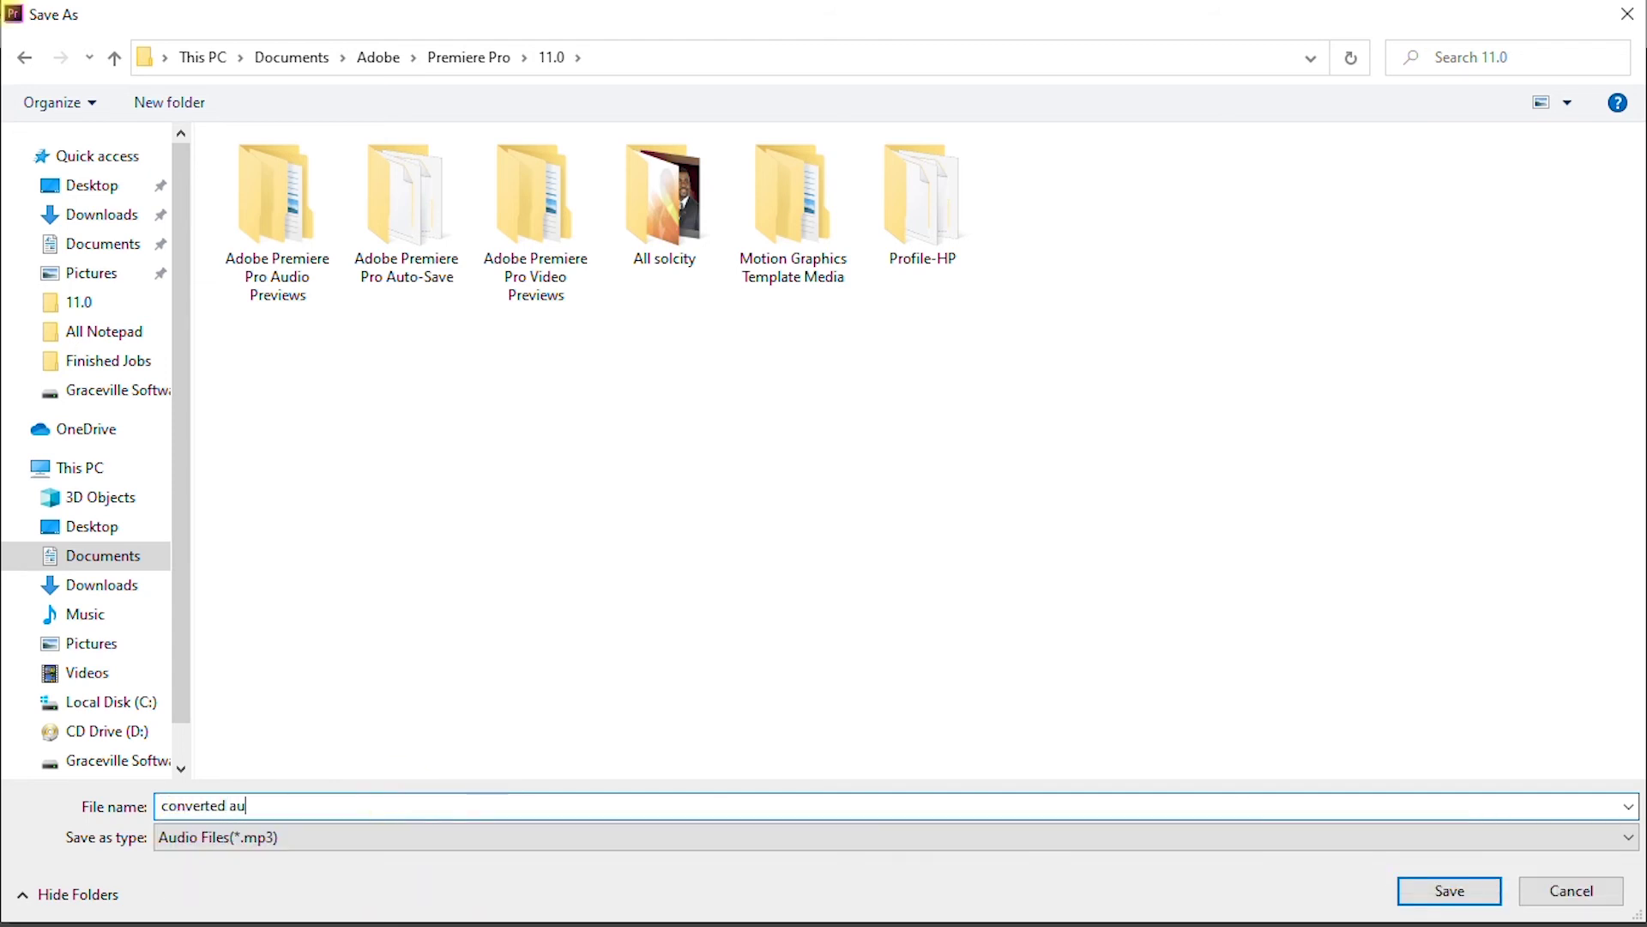
{"action": "type", "text": "dio"}
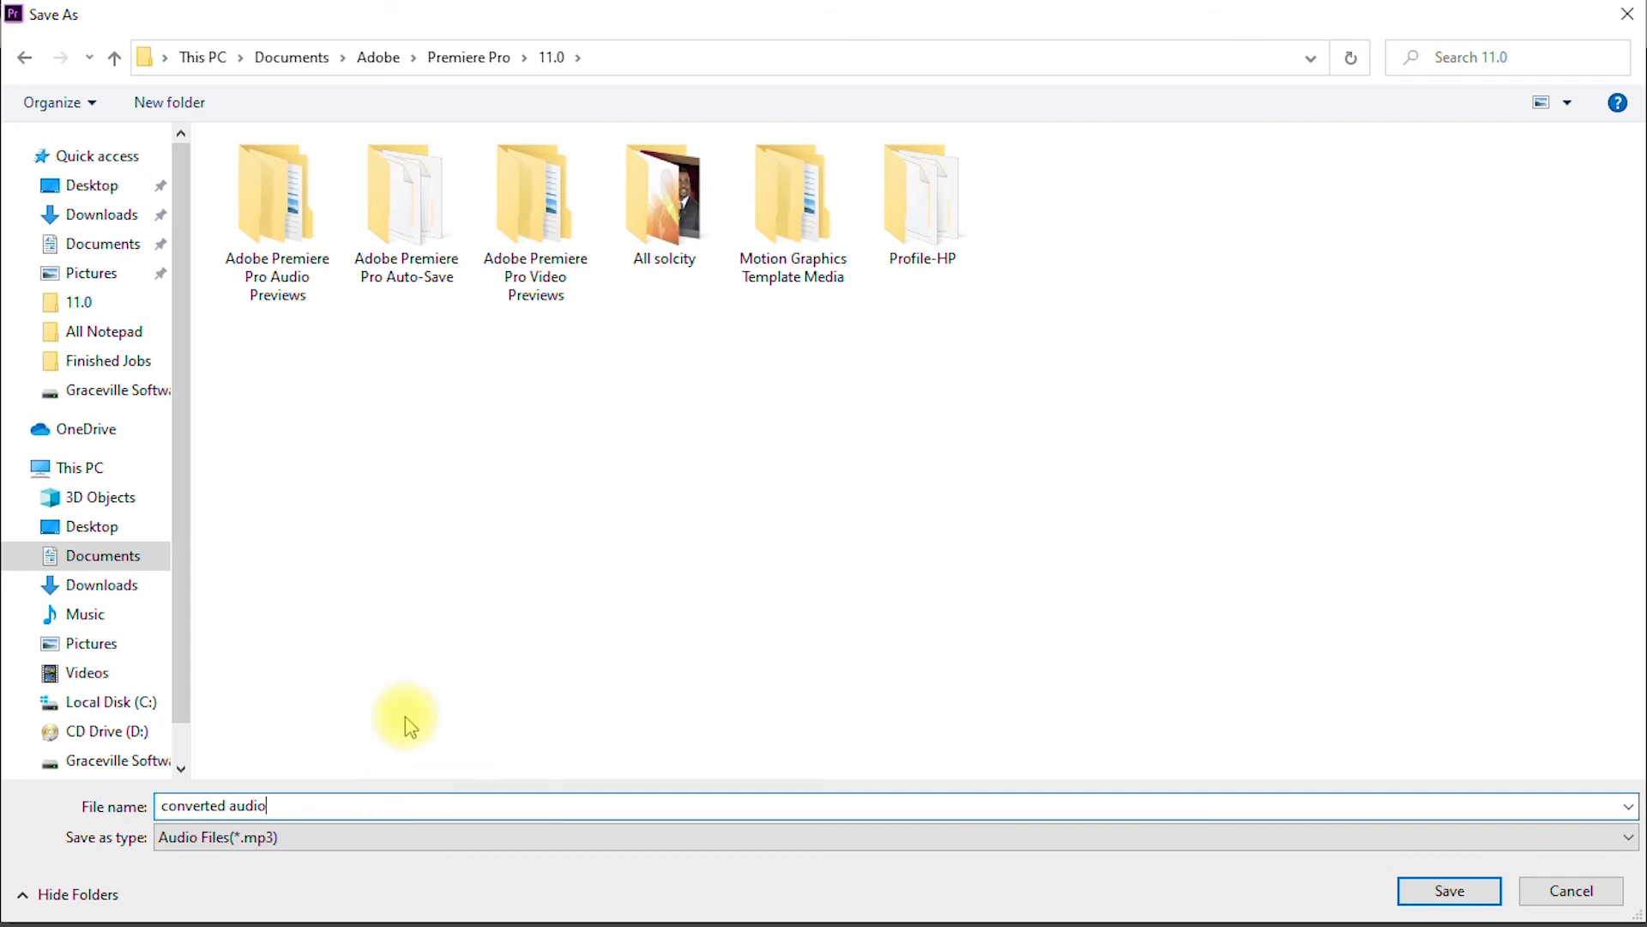
{"action": "left_click", "coordinate": [220, 844]}
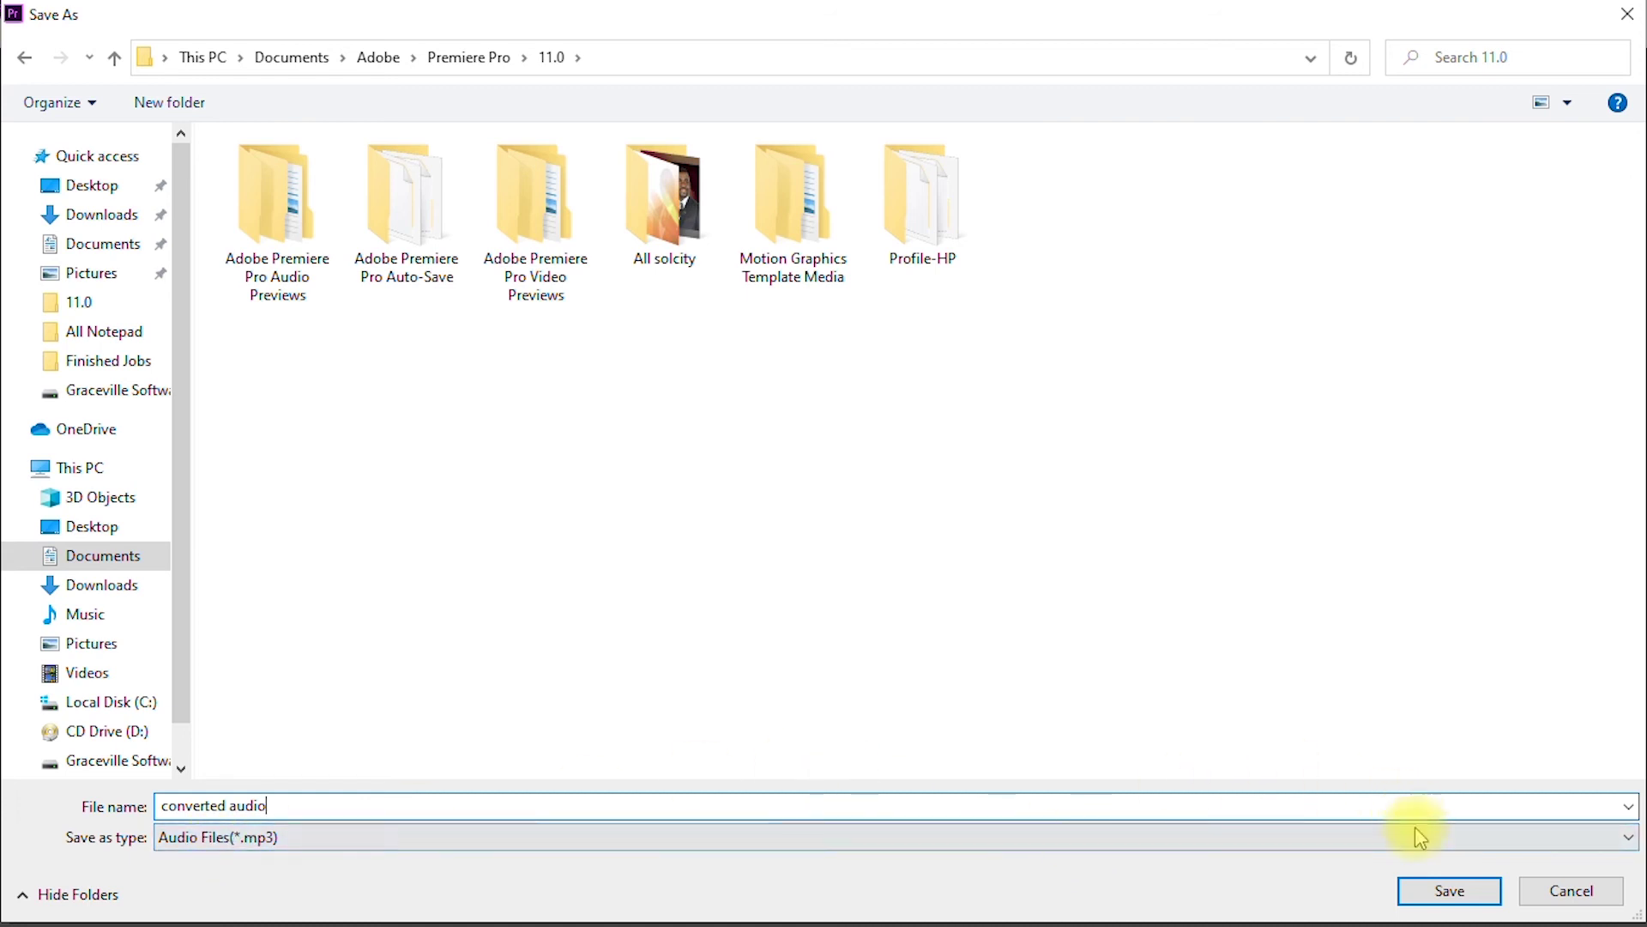
{"action": "left_click", "coordinate": [1435, 899]}
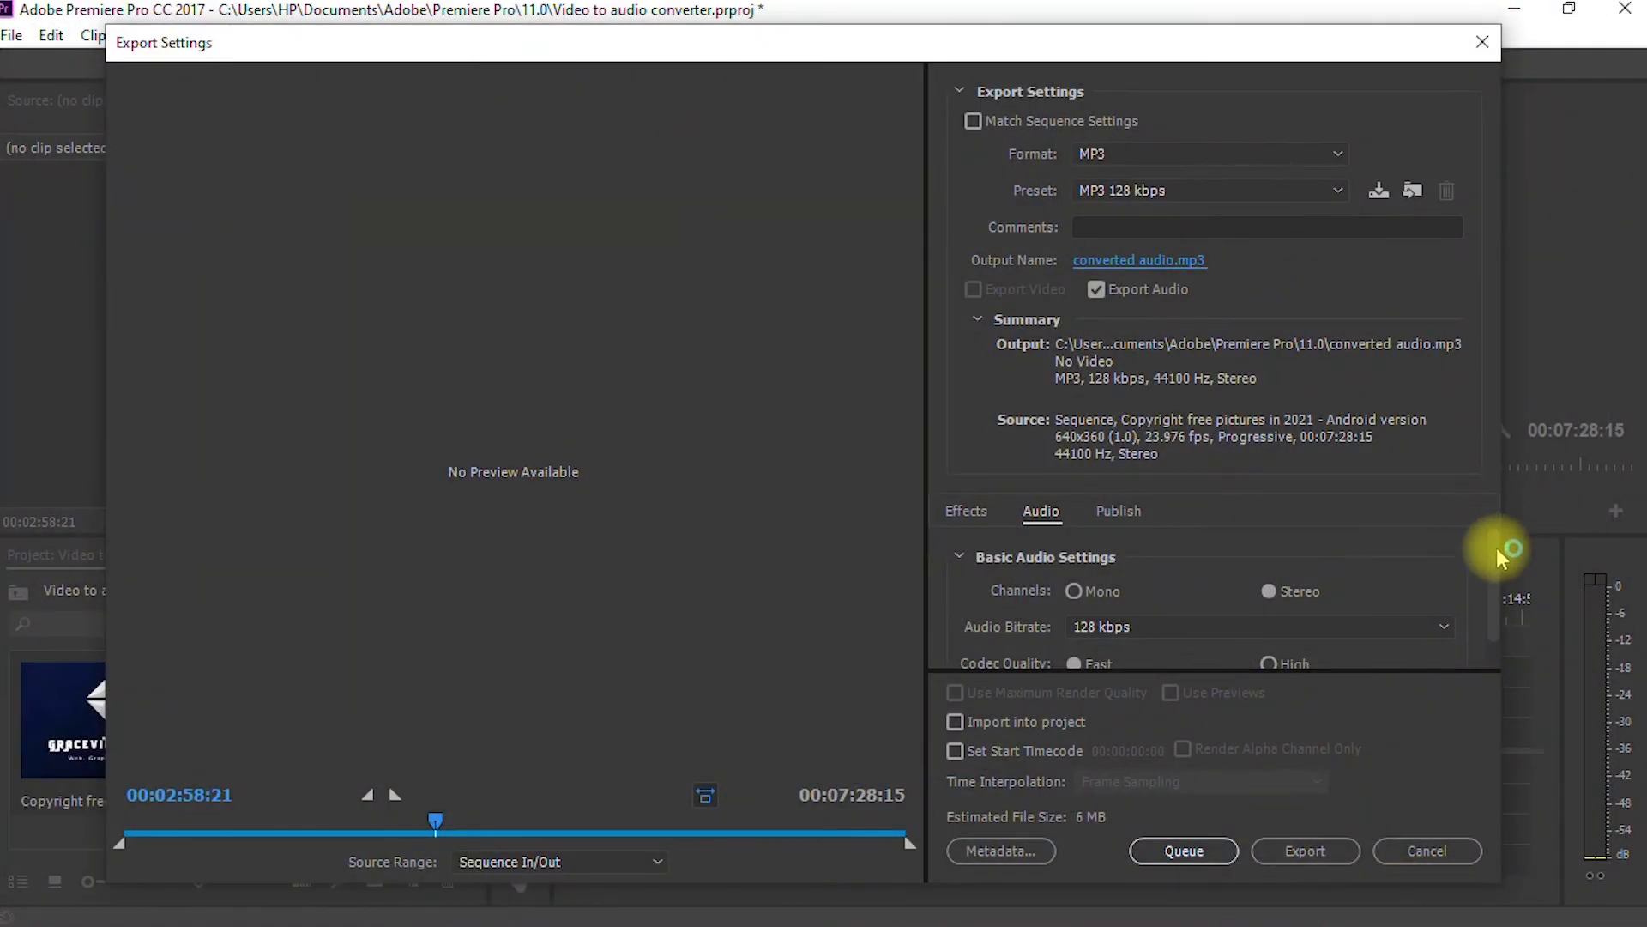
{"action": "left_click_drag", "start_coordinate": [1500, 556], "coordinate": [1503, 595]}
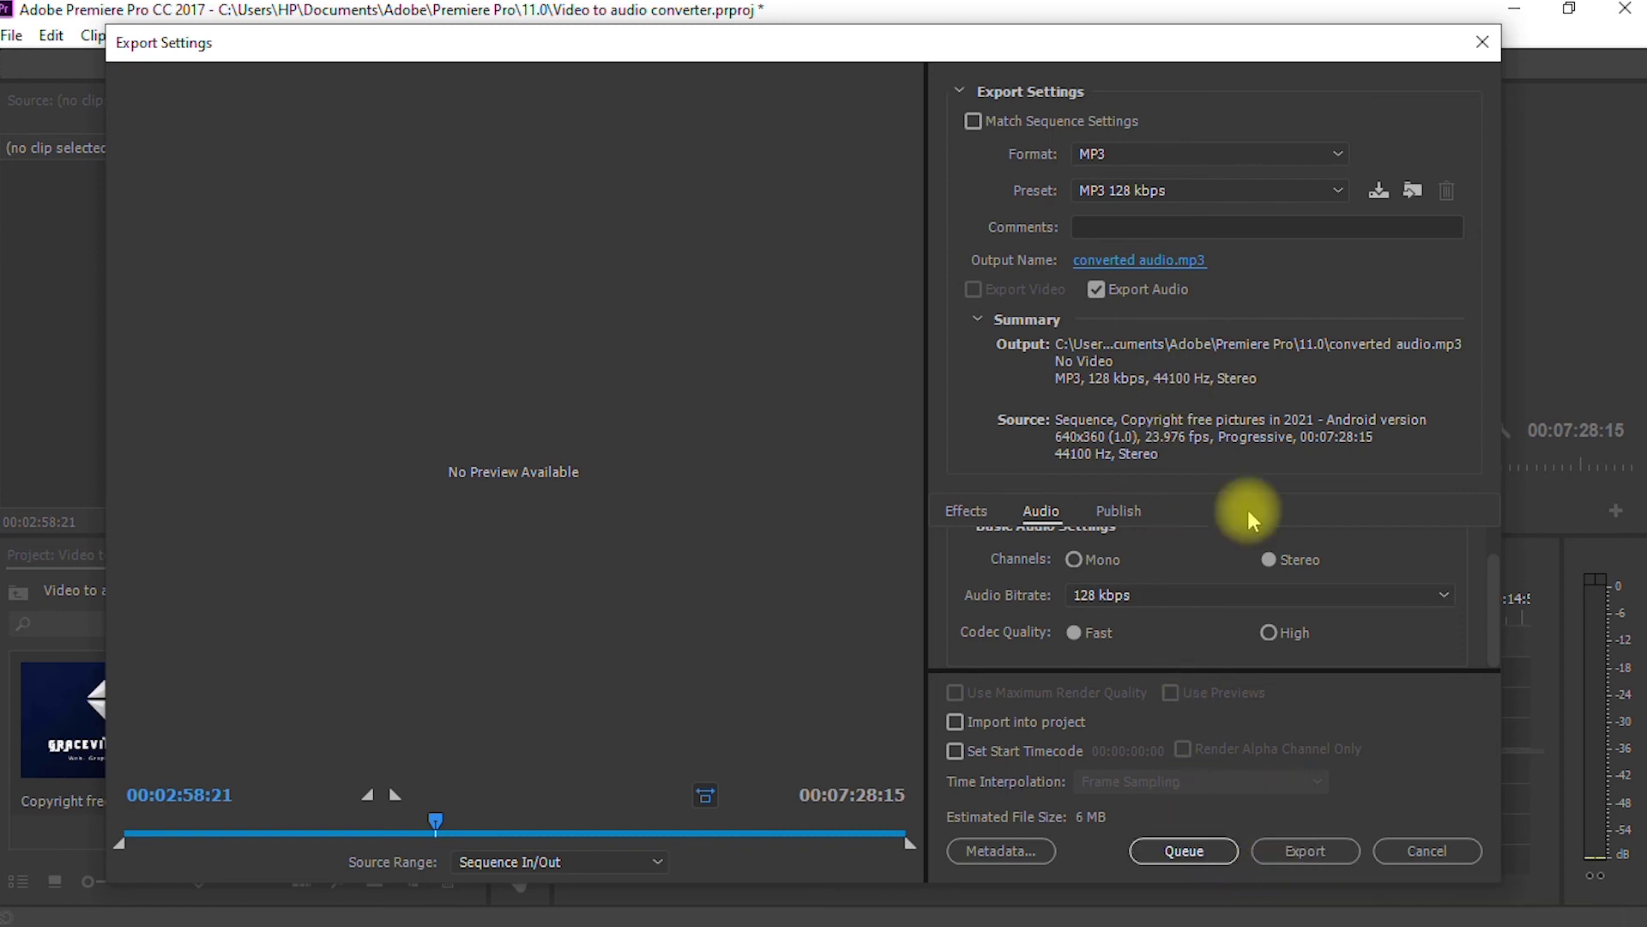
{"action": "left_click", "coordinate": [1272, 855]}
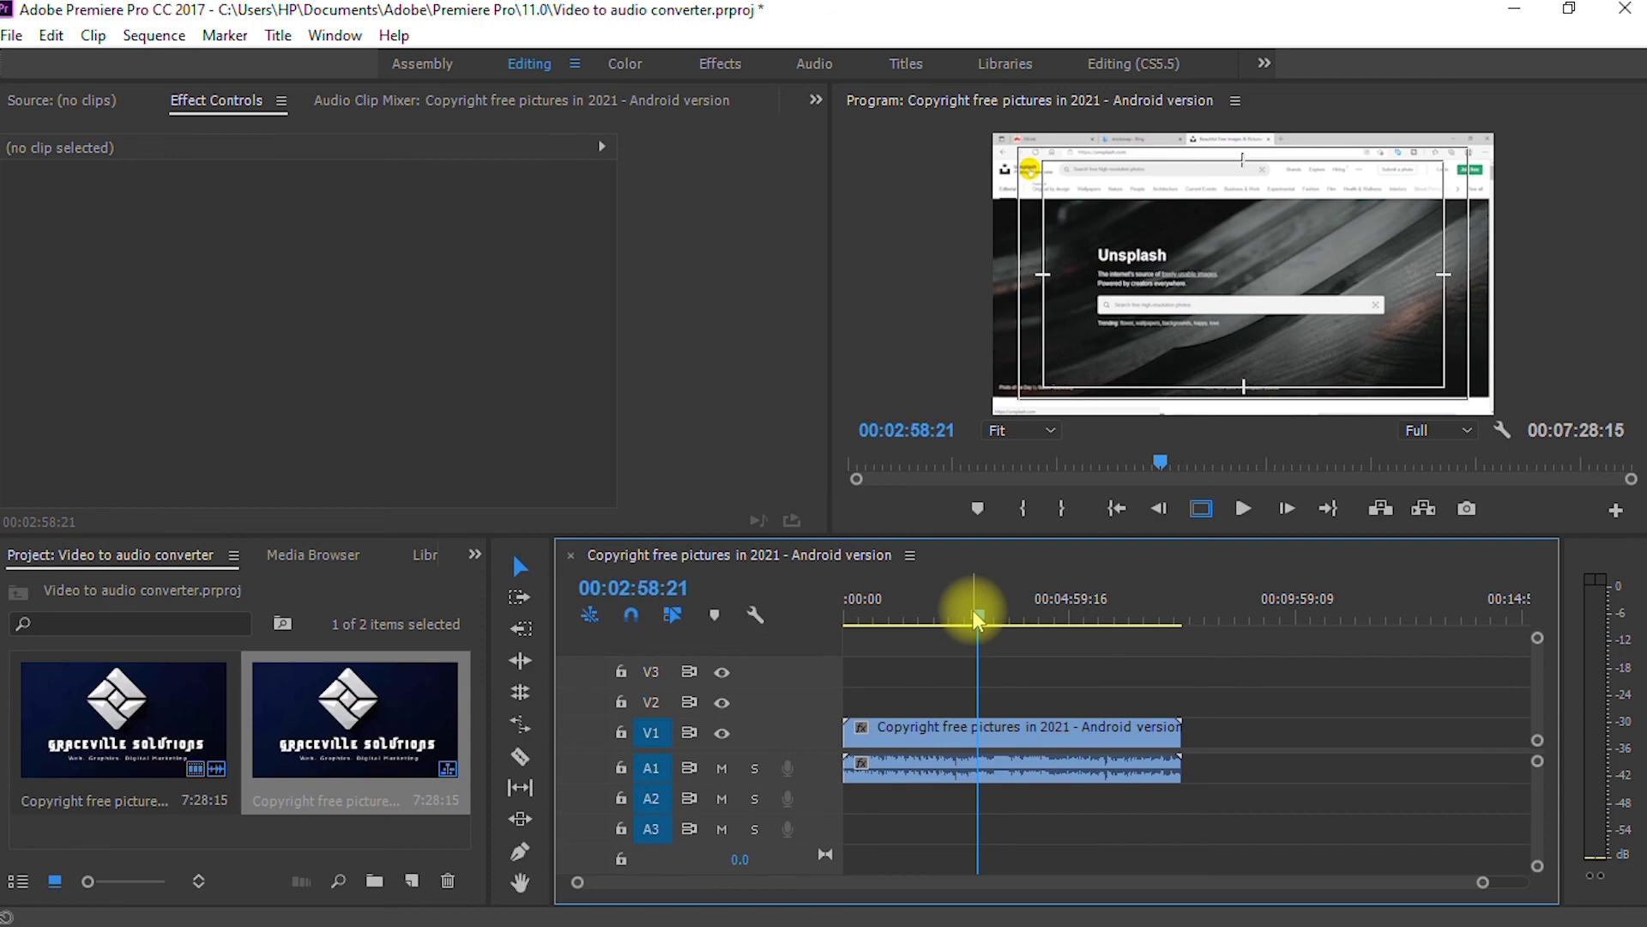
Step: Switch to File Explorer, play "converted audio.mp3" from about 00:45, pause it and return to Premiere Pro
{"action": "key", "text": "alt+Tab"}
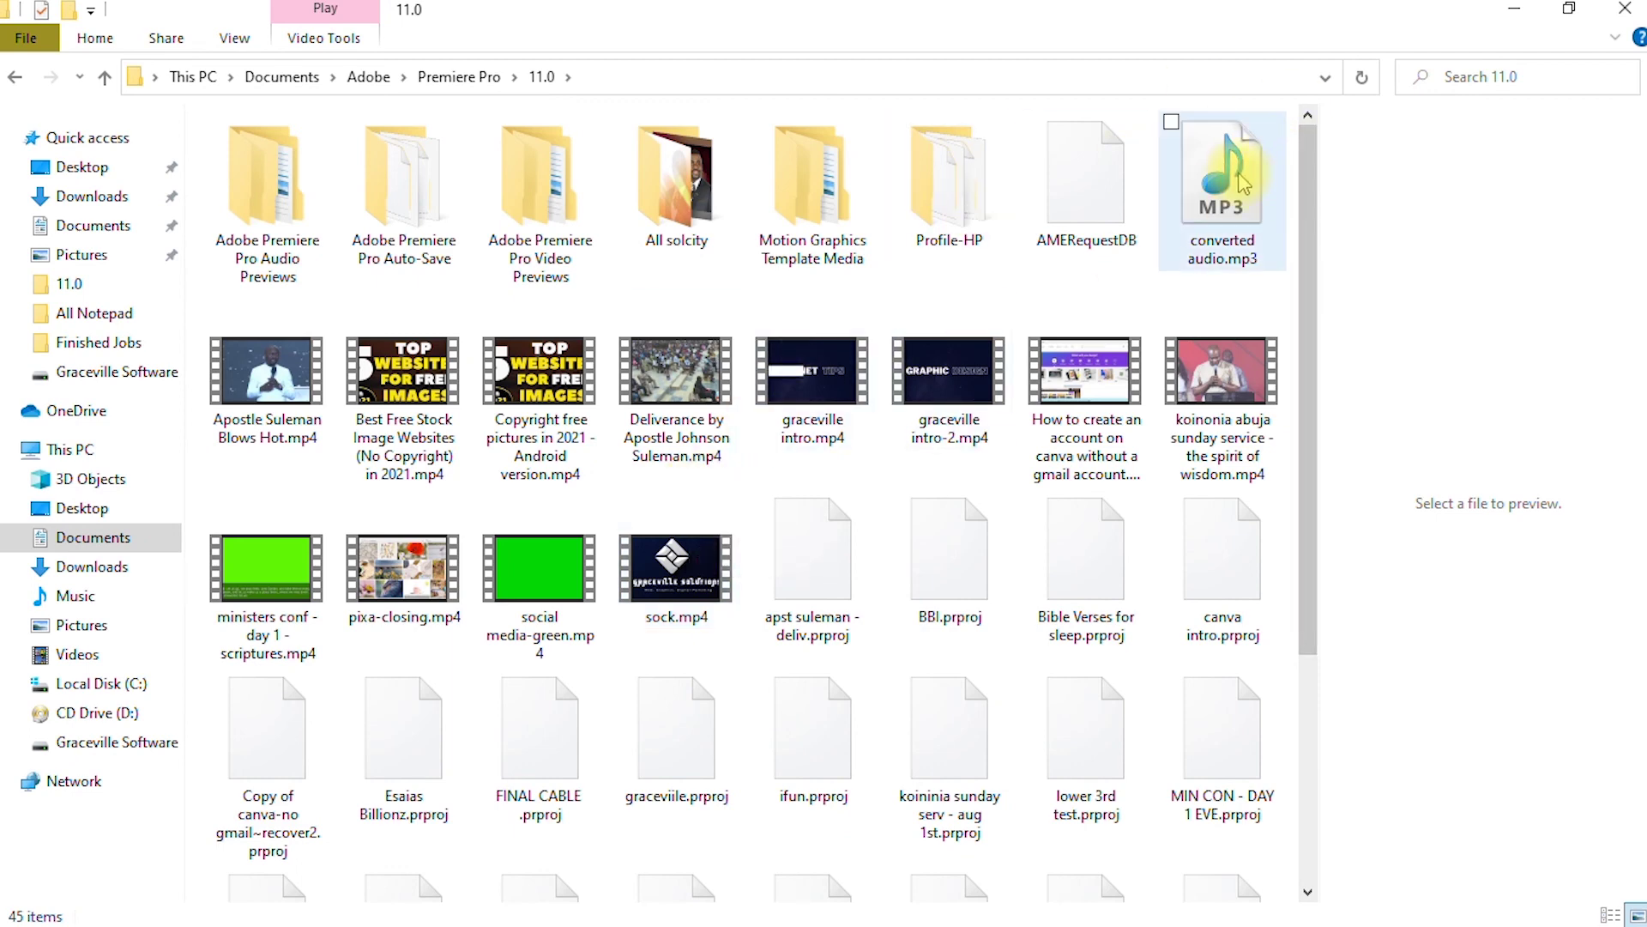
{"action": "mouse_move", "coordinate": [1235, 184]}
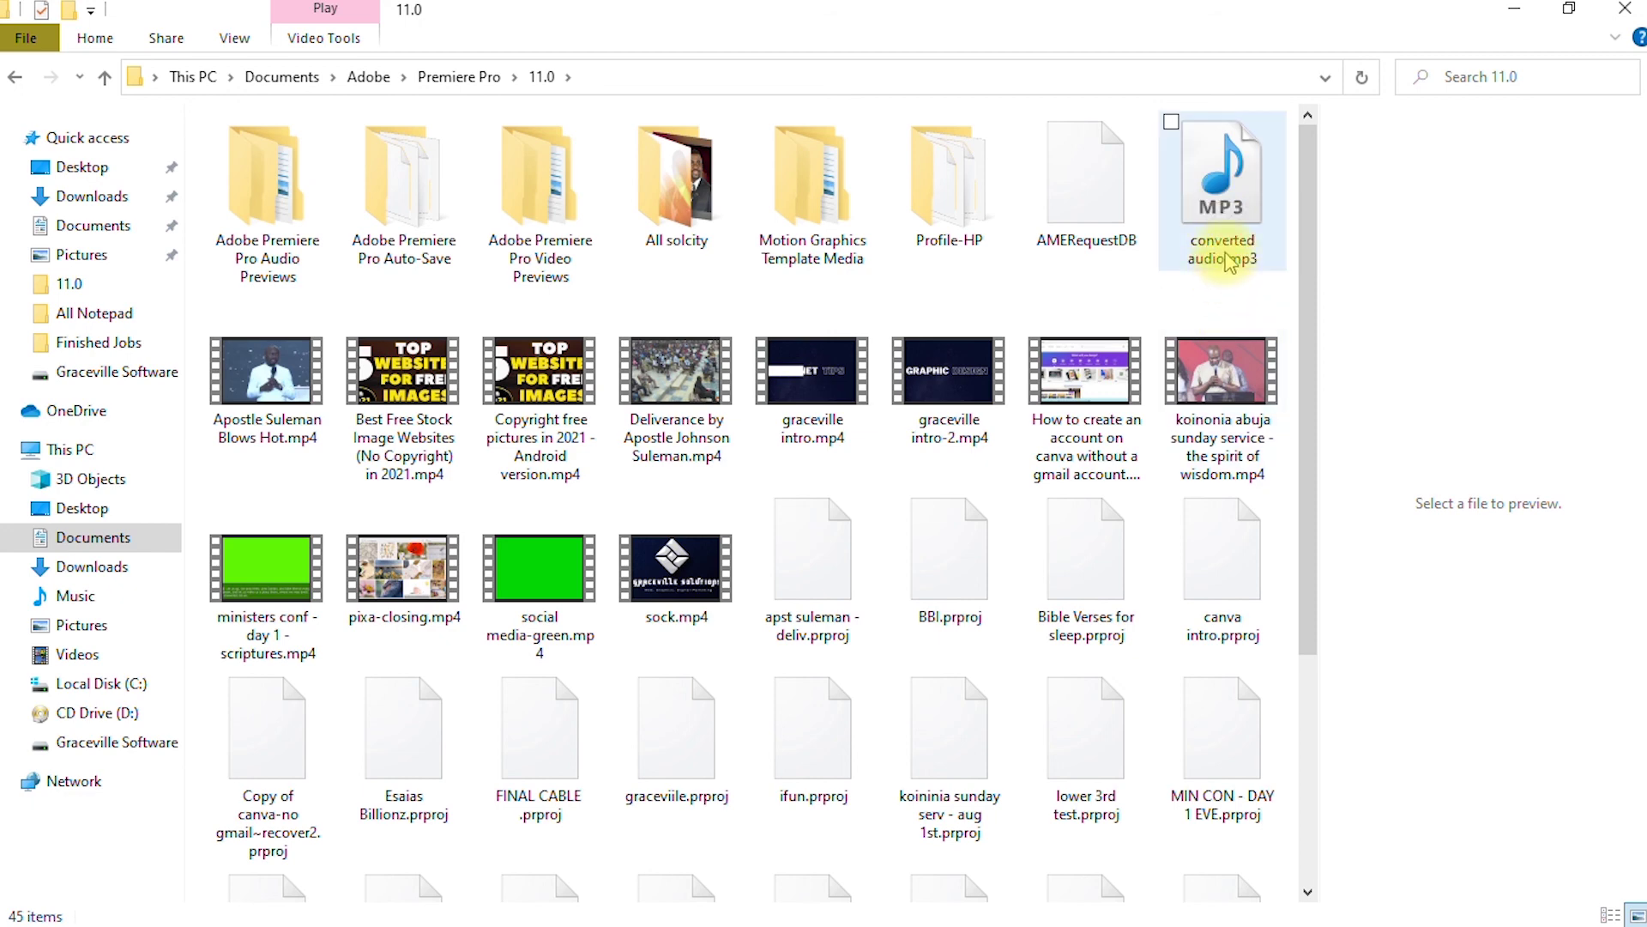
{"action": "left_click", "coordinate": [1232, 225]}
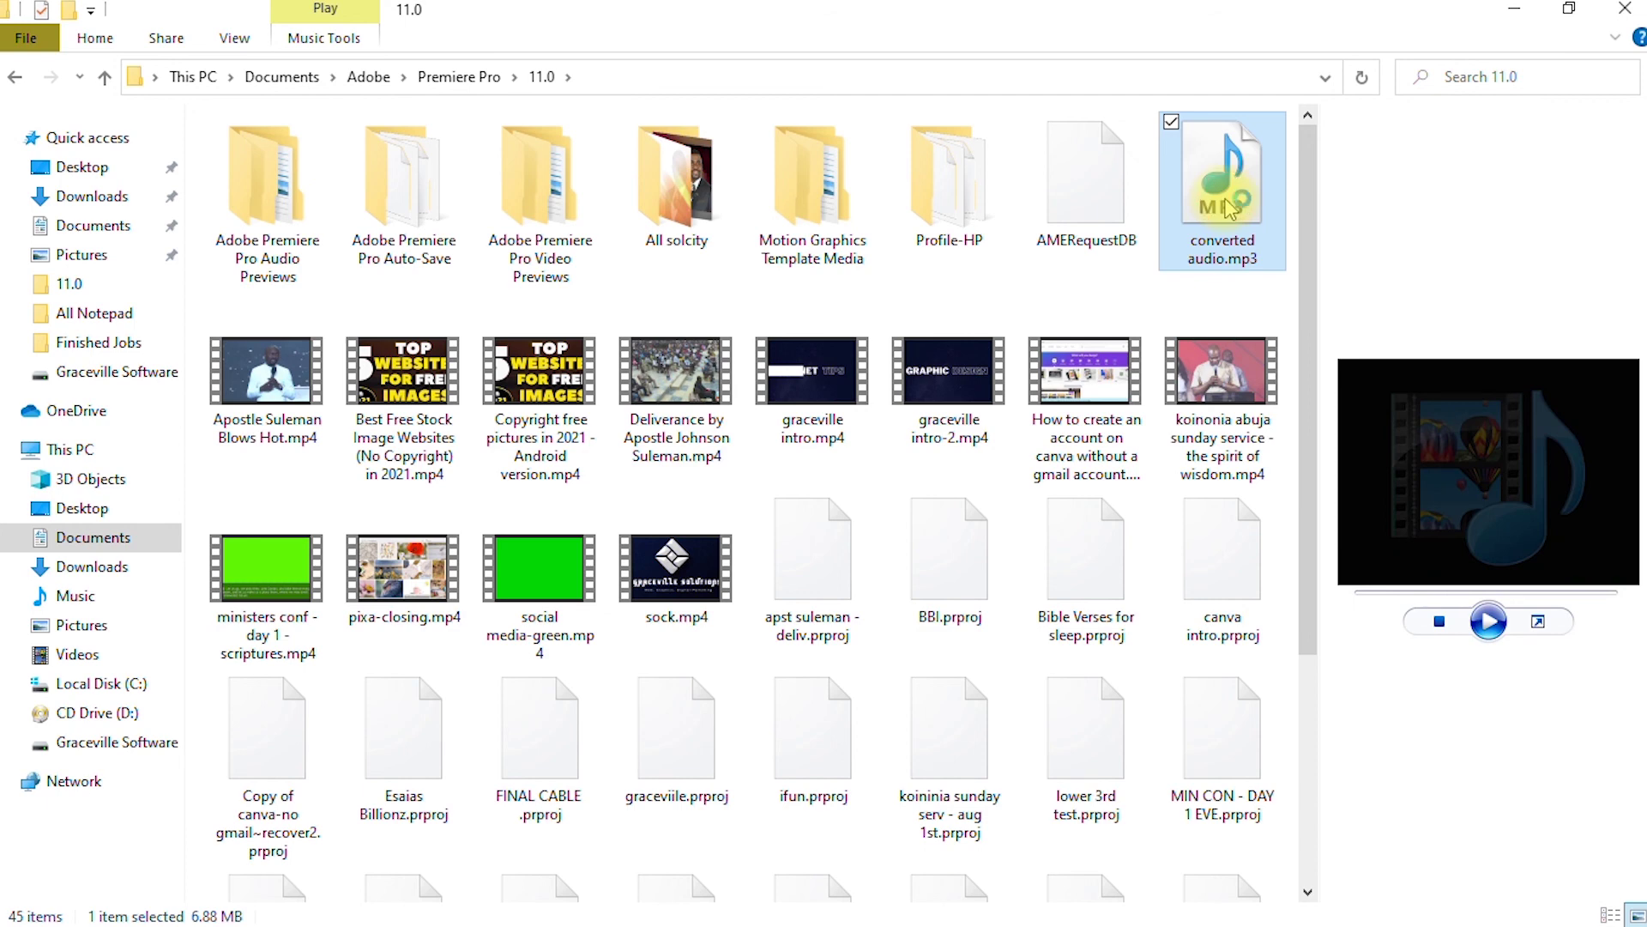
{"action": "double_click", "coordinate": [1232, 209]}
{"action": "left_click", "coordinate": [163, 854]}
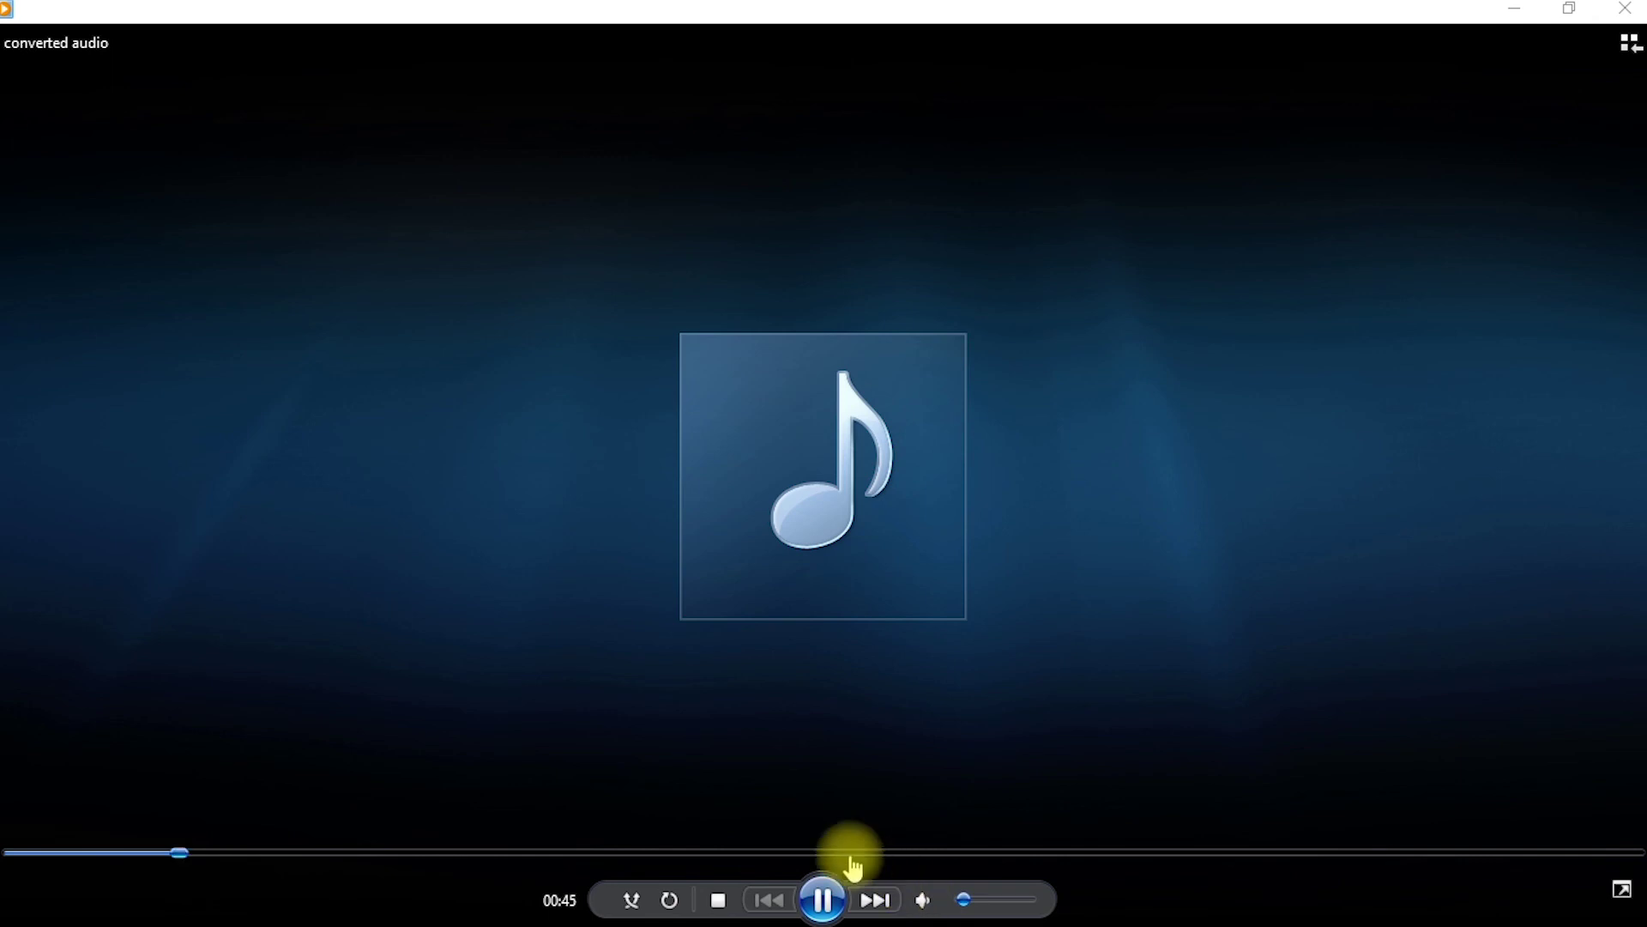
{"action": "left_click", "coordinate": [823, 894]}
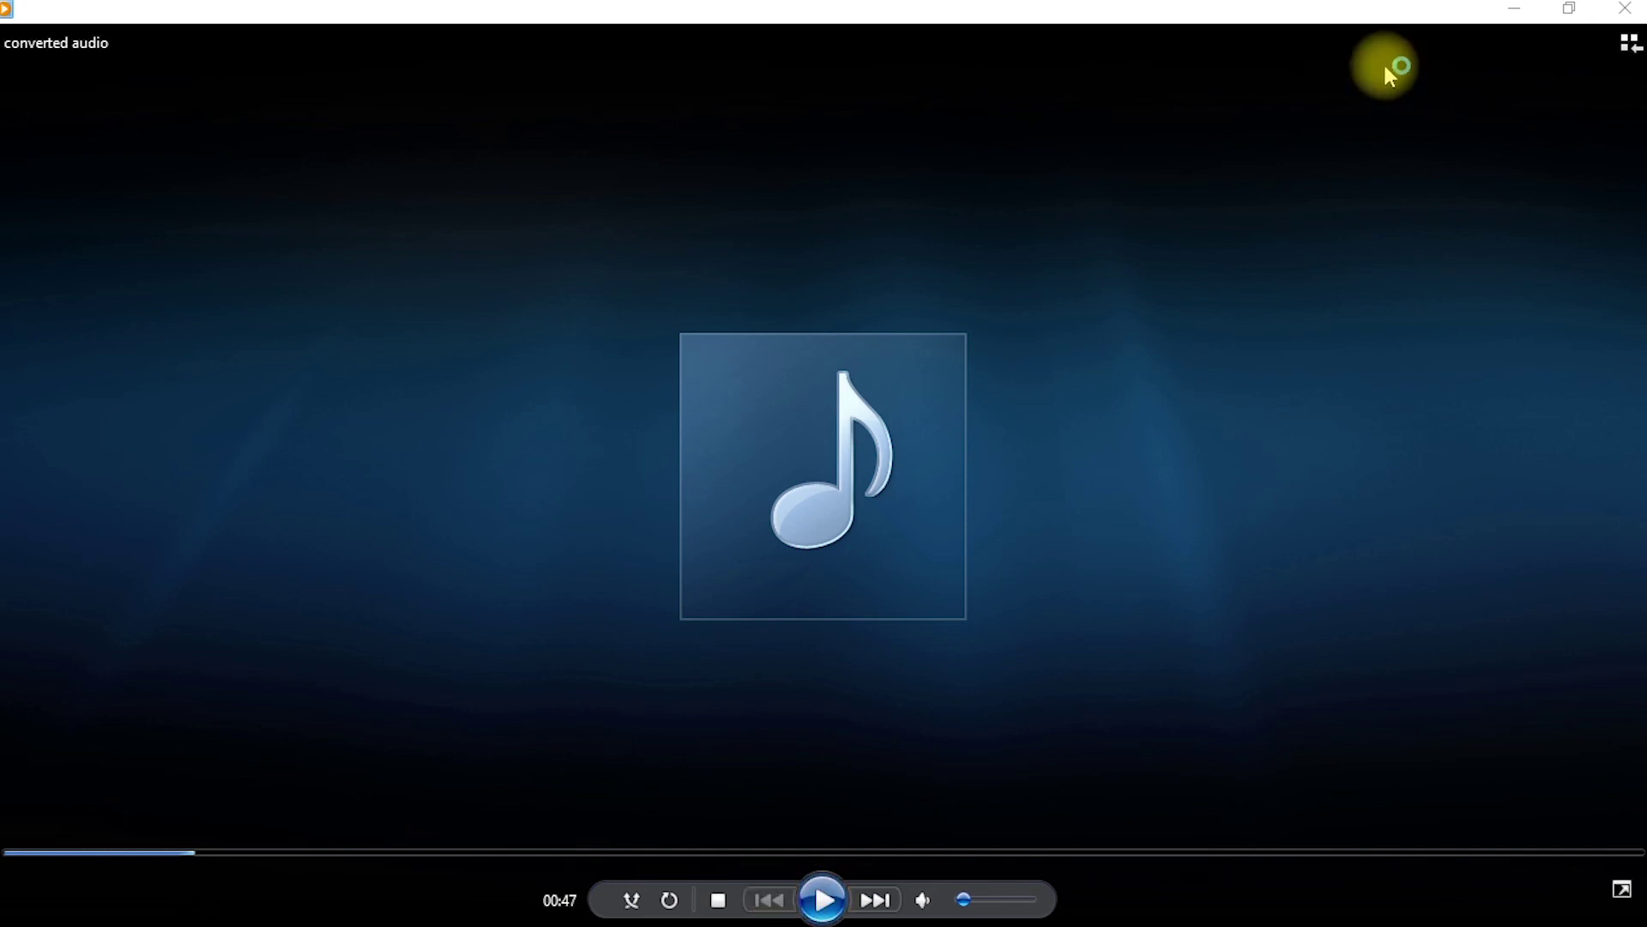
{"action": "left_click", "coordinate": [1514, 8]}
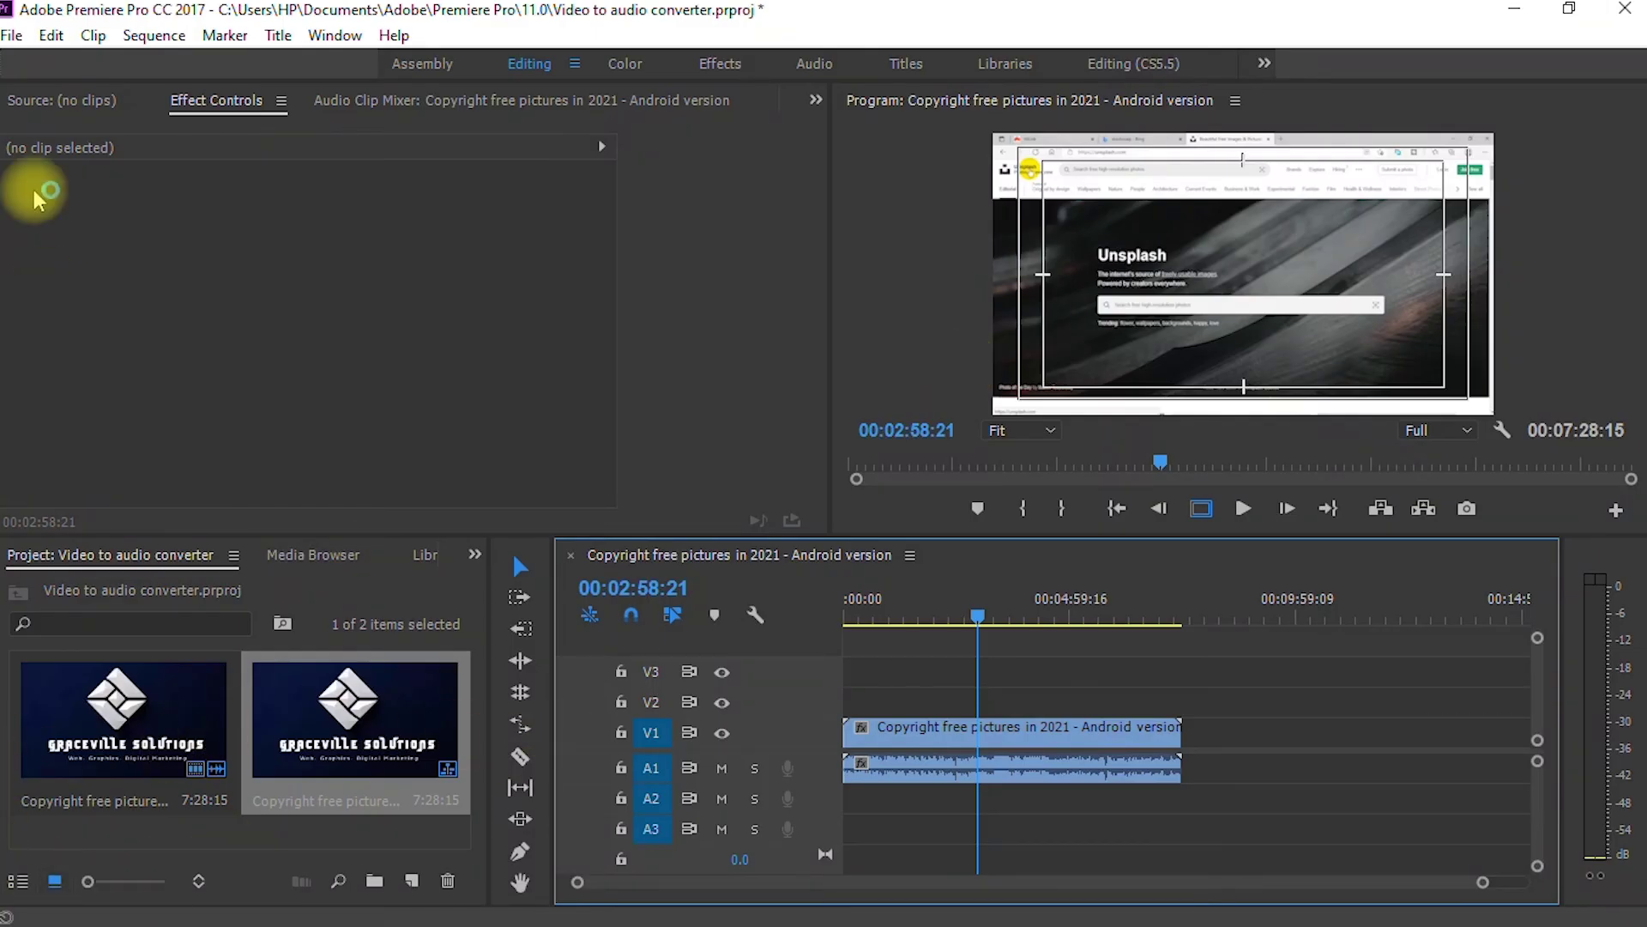
{"action": "left_click", "coordinate": [43, 36]}
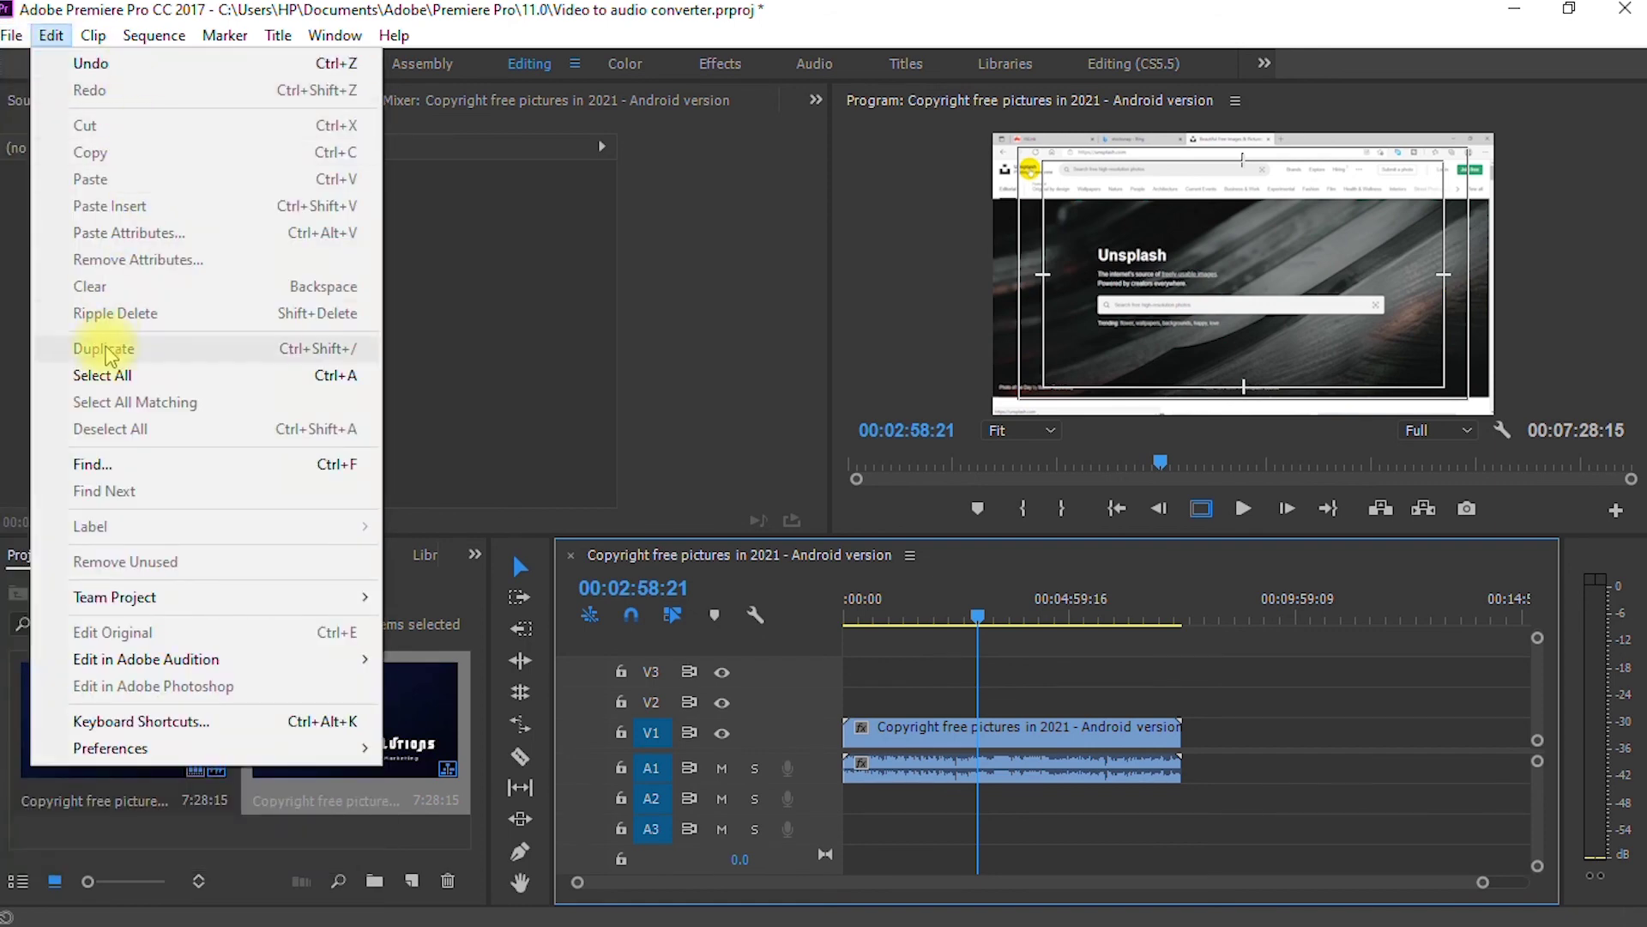